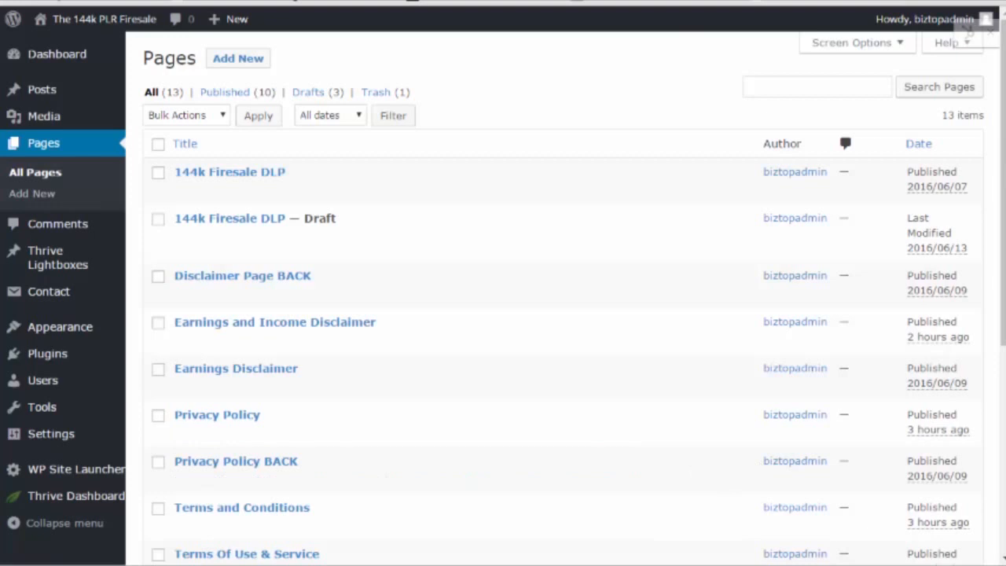
# Step: Add a new page titled "Test Page" and publish it
pyautogui.scroll(-3, 901, 454)
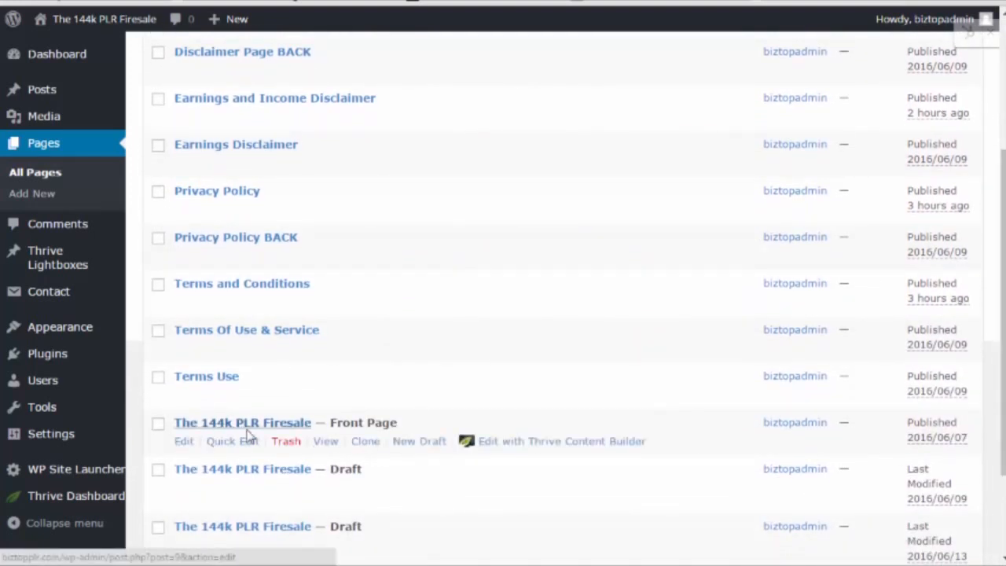
pyautogui.scroll(-1, 263, 436)
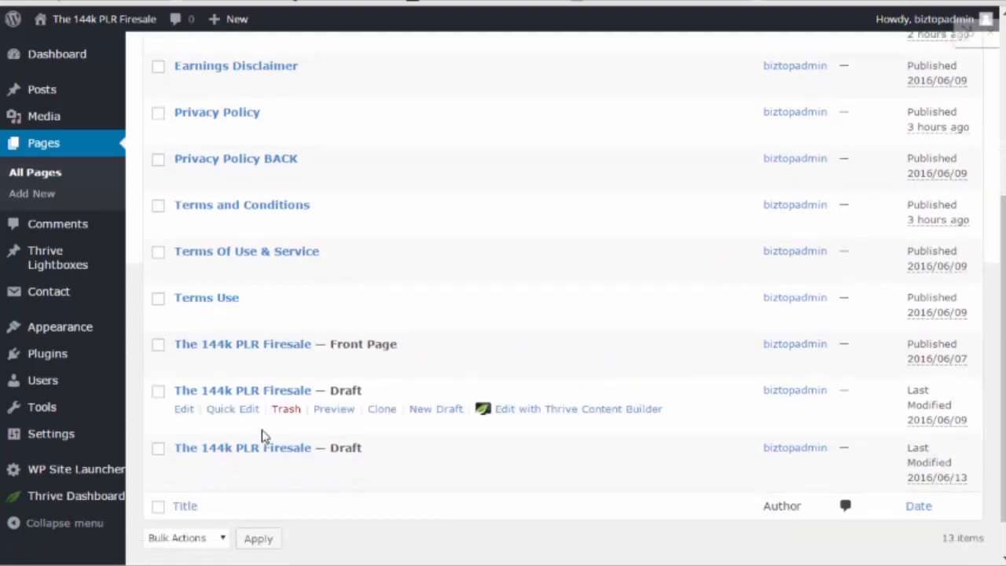
pyautogui.scroll(2, 263, 436)
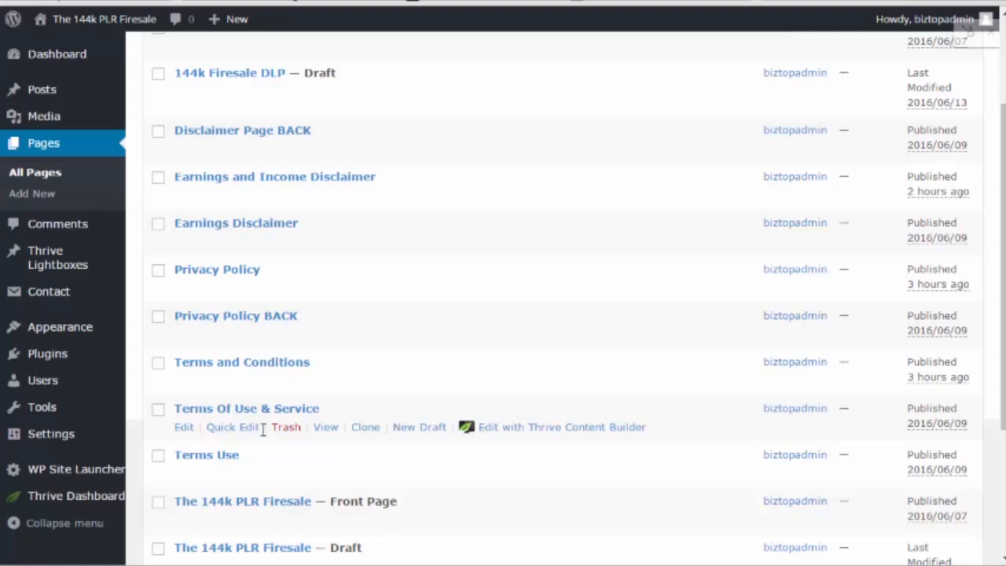
pyautogui.scroll(3, 238, 424)
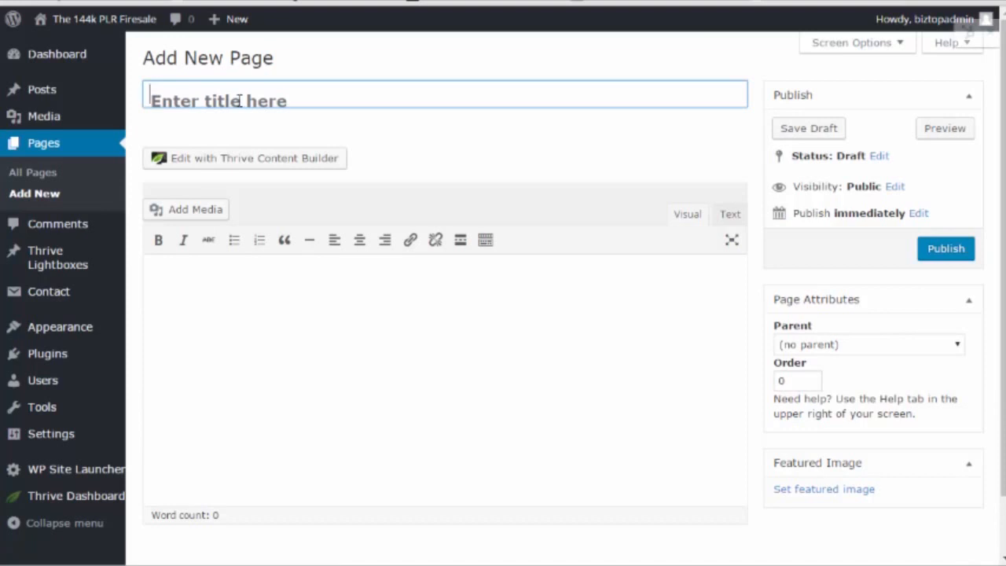
pyautogui.click(238, 101)
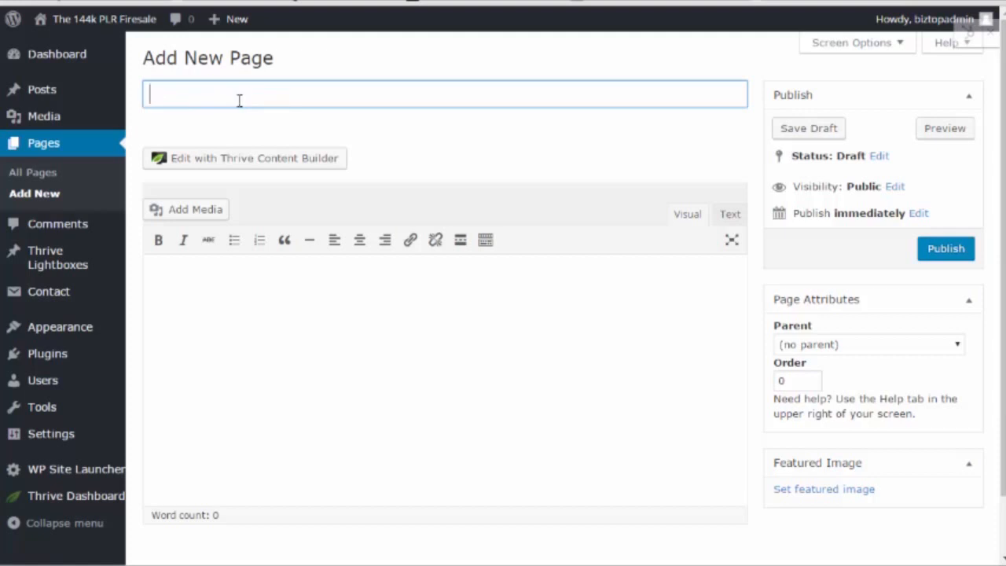
pyautogui.write('Test Page')
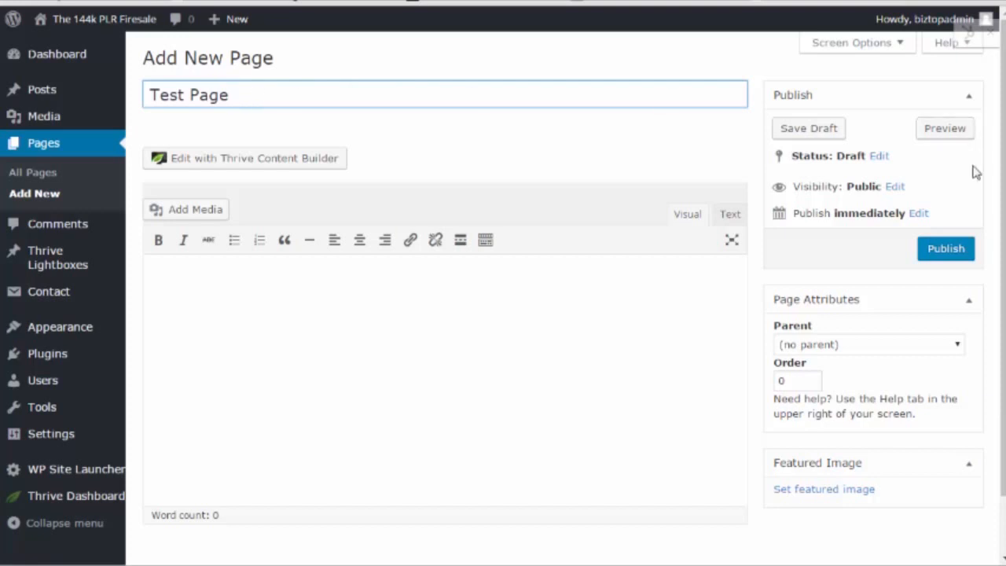
pyautogui.click(933, 250)
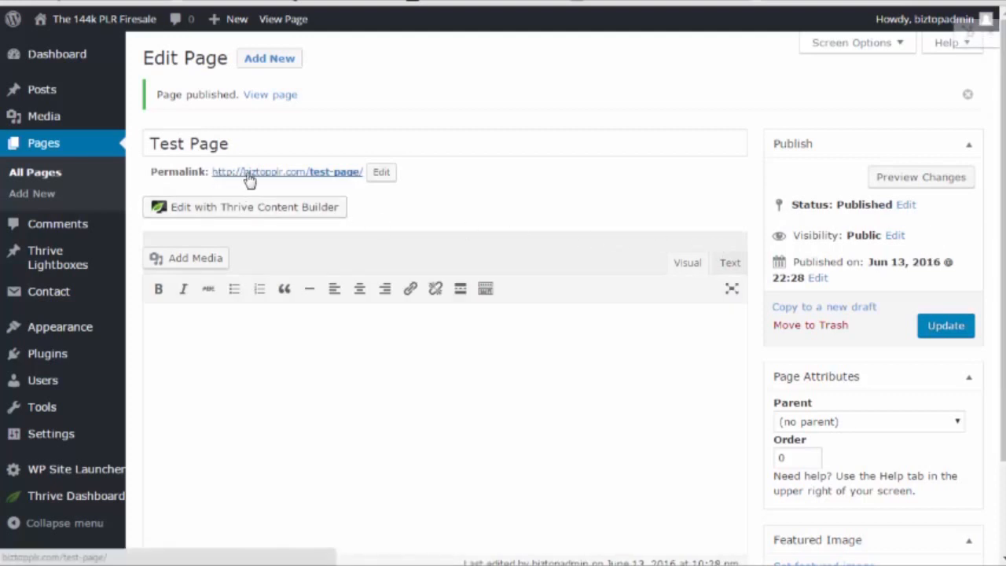
# Step: Open the published Test Page in a new browser tab and launch Thrive Content Builder for it
pyautogui.rightClick(274, 174)
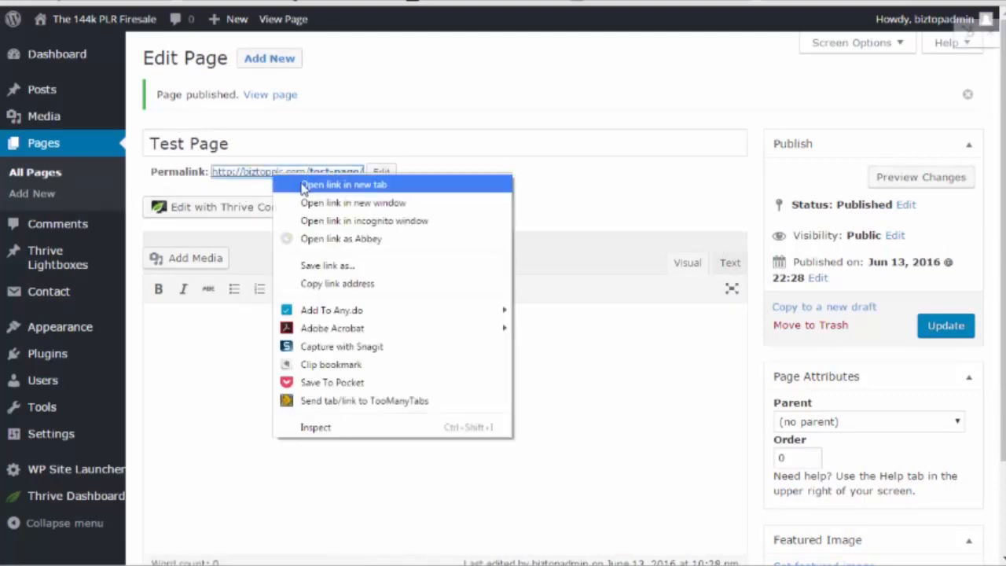
pyautogui.click(304, 186)
pyautogui.hotkey('ctrl', 'Tab')
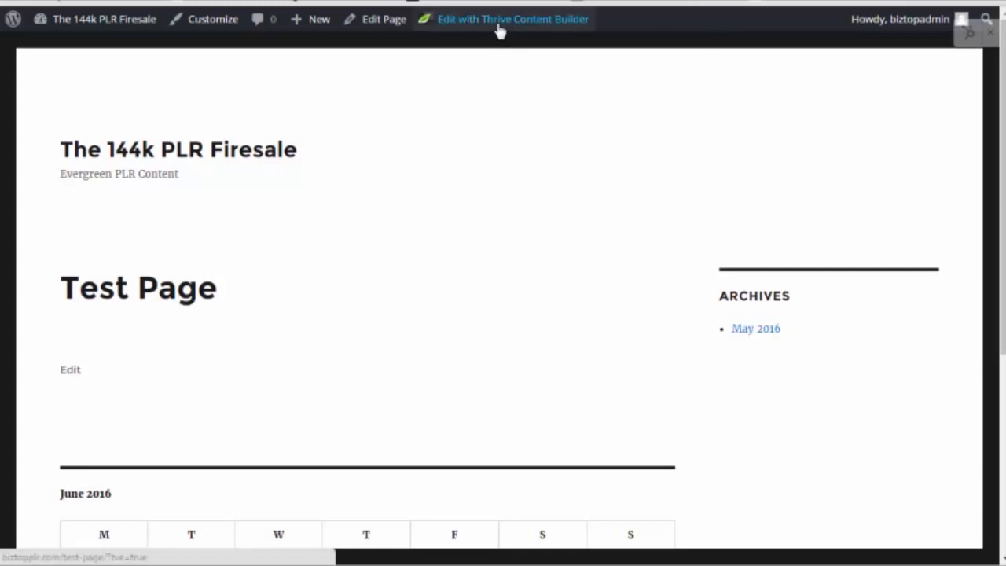
pyautogui.click(539, 20)
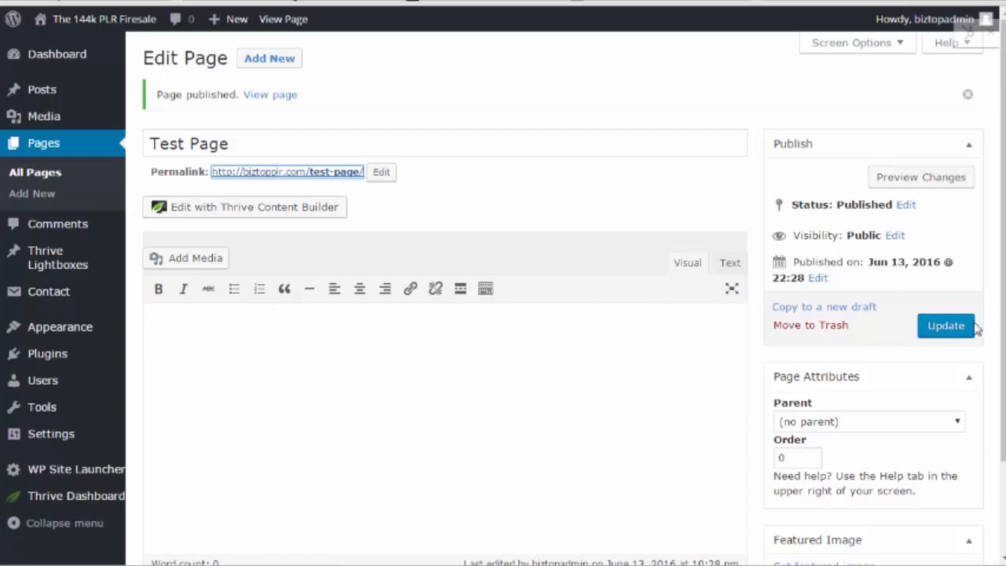
pyautogui.click(272, 211)
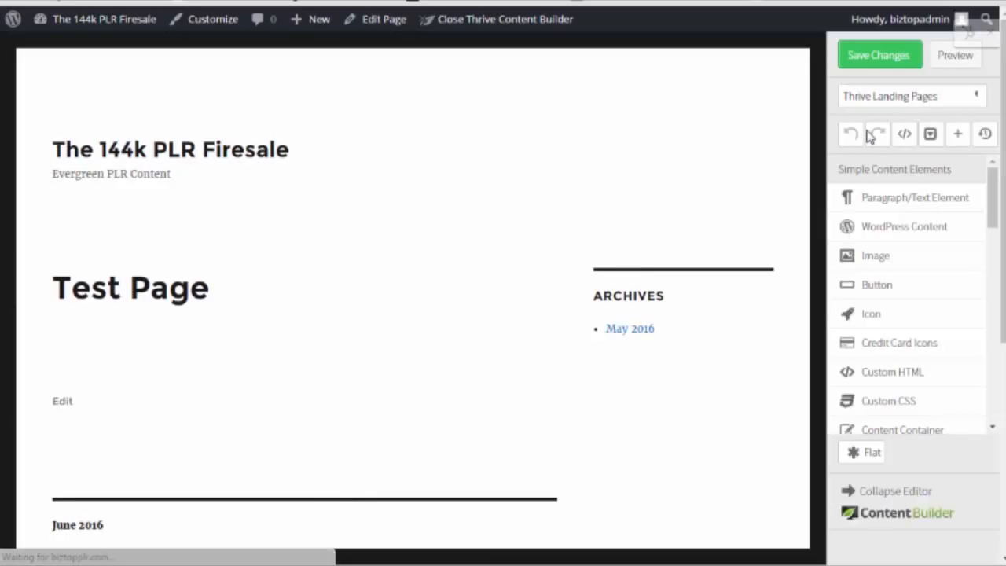
# Step: Open the landing page template chooser for the Test Page
pyautogui.moveTo(992, 173); pyautogui.dragTo(993, 200)
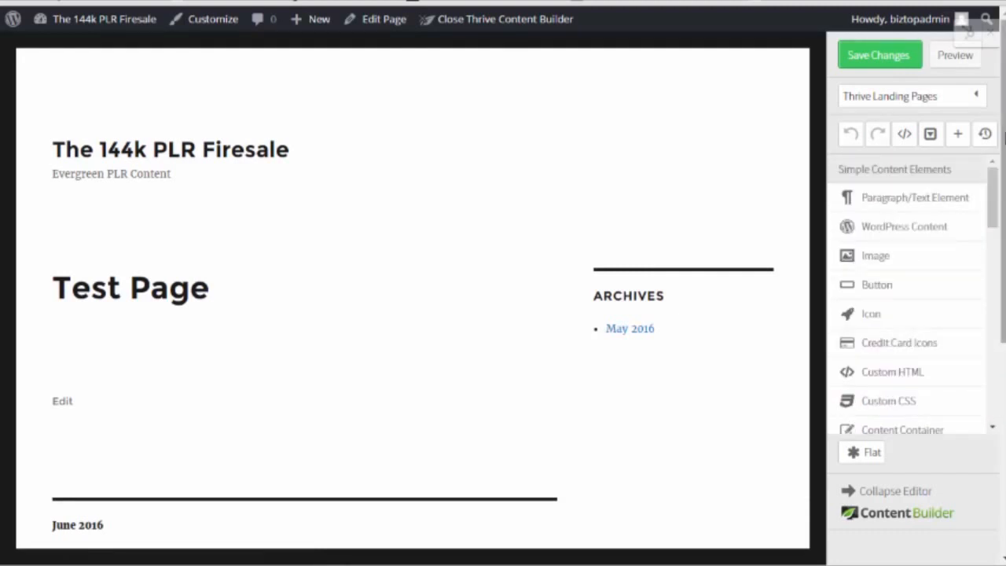
pyautogui.click(977, 98)
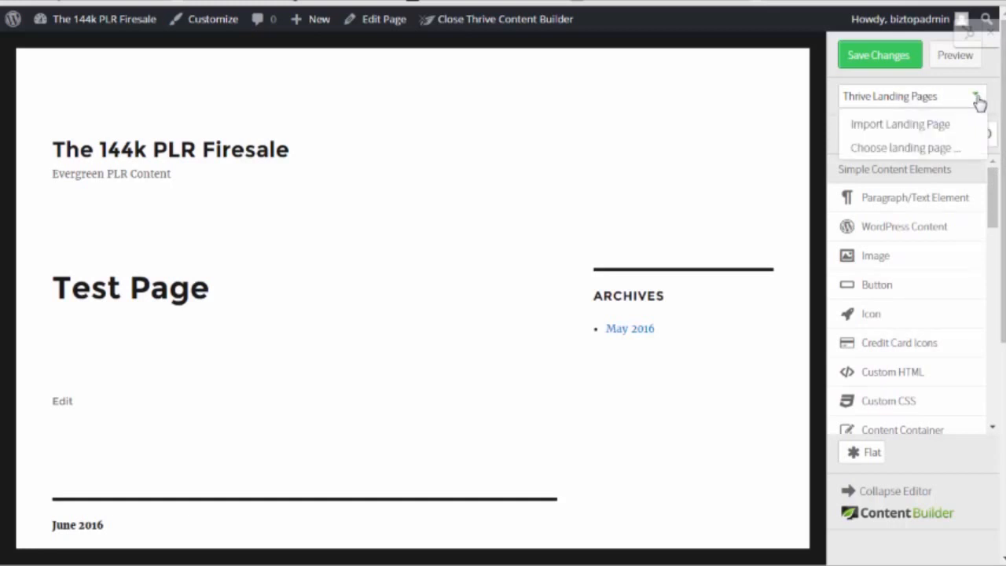
pyautogui.click(888, 150)
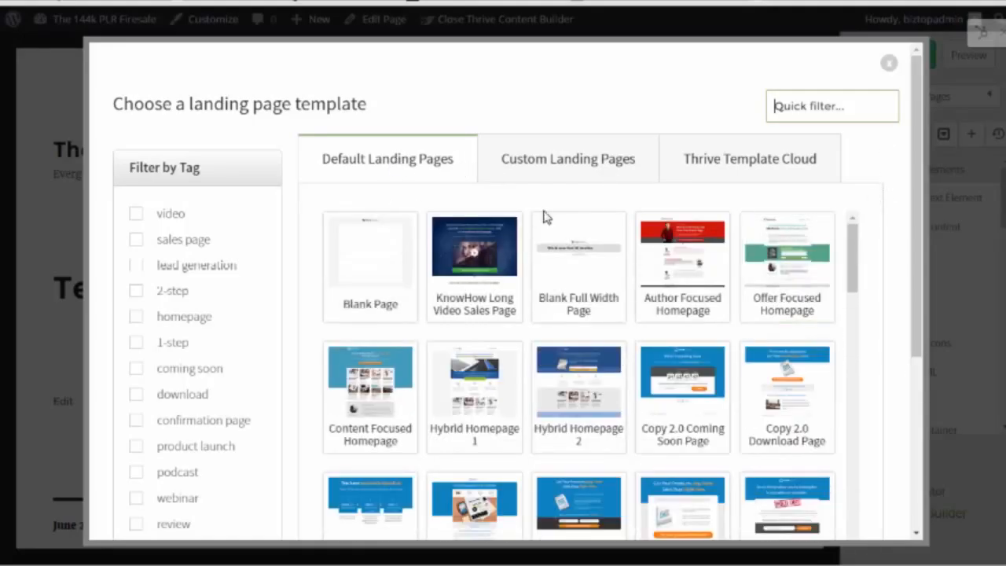
pyautogui.moveTo(853, 248); pyautogui.dragTo(851, 218)
# Step: Browse the landing page templates offered in the Thrive Template Cloud
pyautogui.click(755, 168)
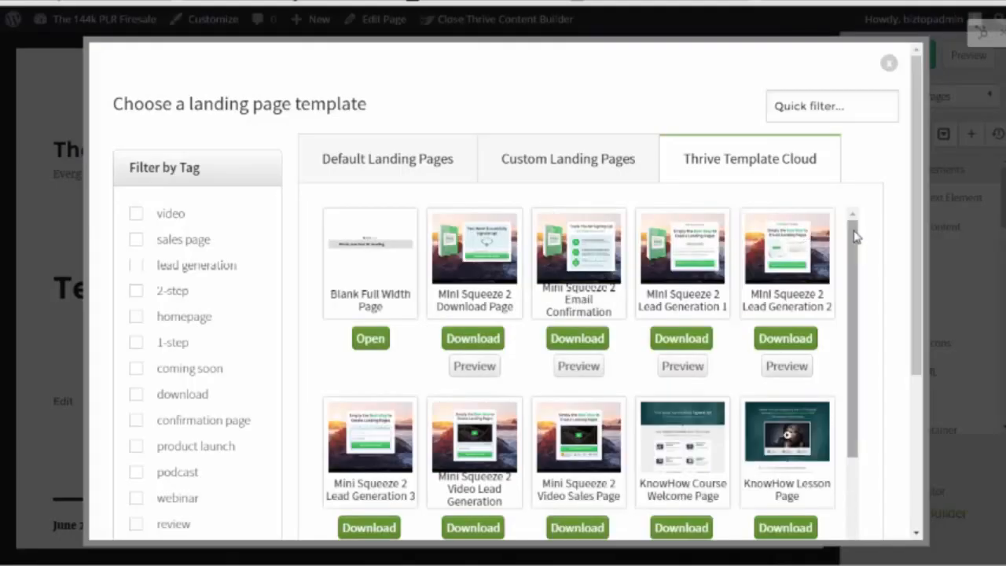
pyautogui.moveTo(856, 237)
pyautogui.mouseDown()
pyautogui.moveTo(843, 373)
pyautogui.moveTo(847, 220)
pyautogui.mouseUp()
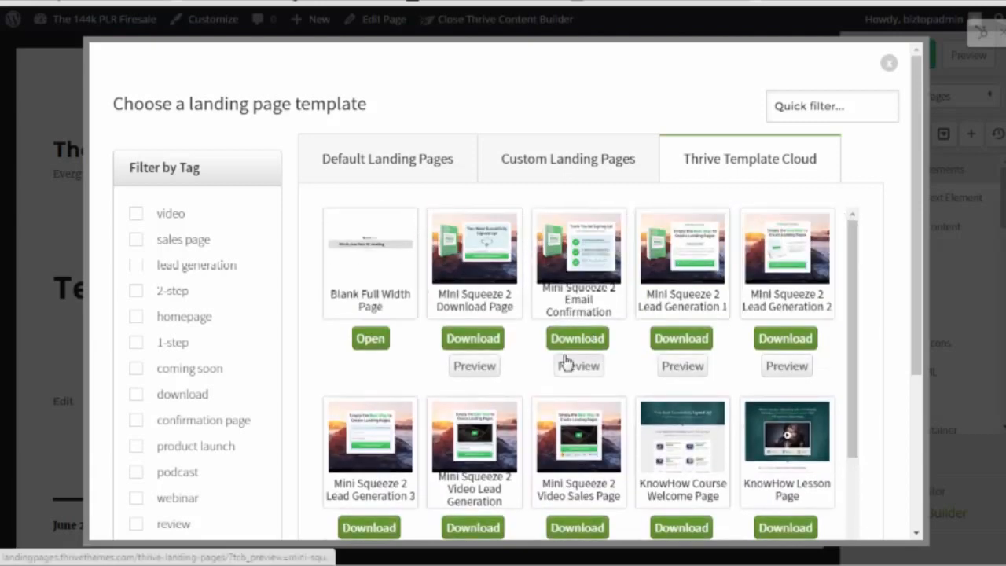
pyautogui.scroll(-1, 628, 365)
pyautogui.scroll(-1, 631, 366)
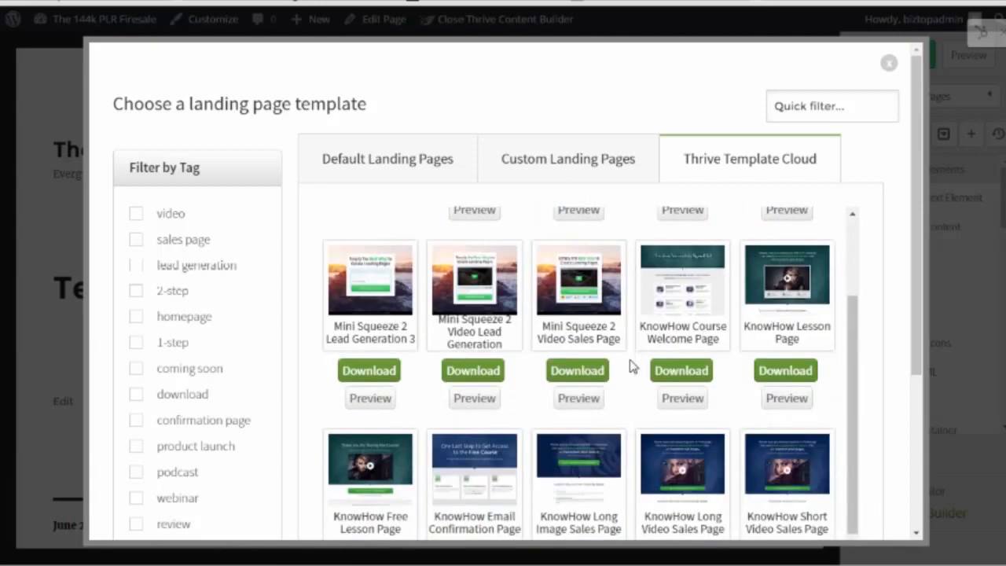
pyautogui.scroll(-3, 631, 365)
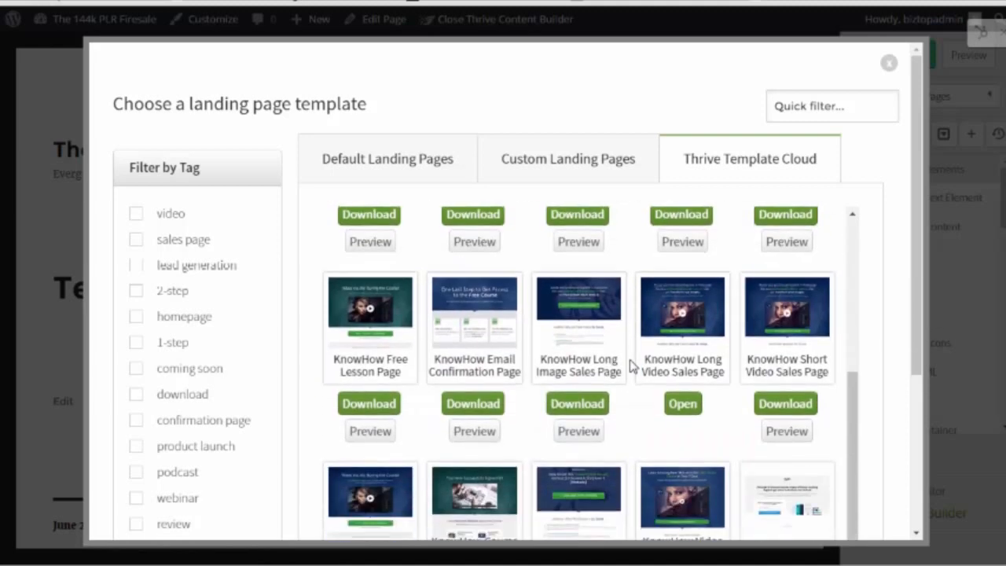
pyautogui.scroll(1, 631, 366)
pyautogui.scroll(2, 631, 365)
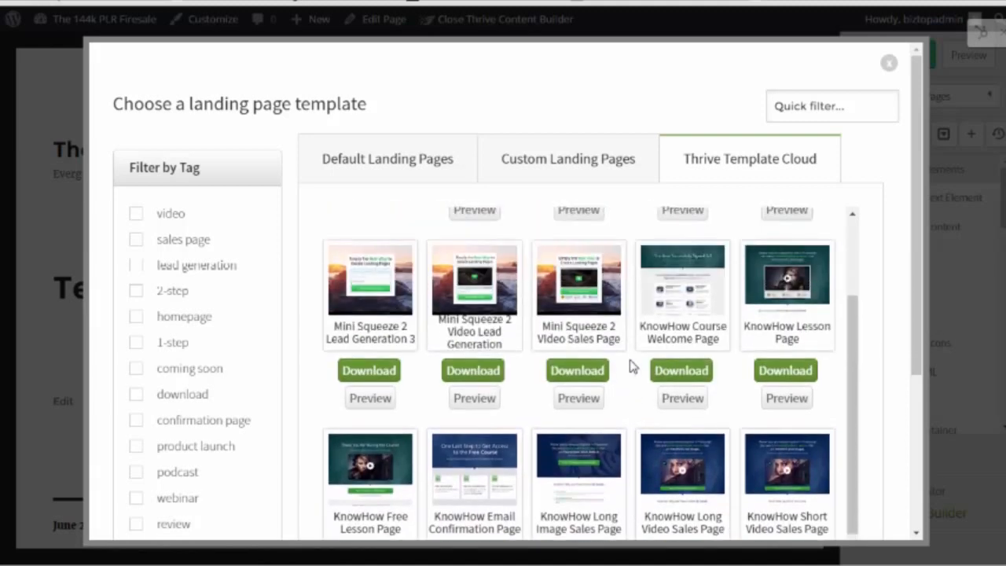
pyautogui.scroll(-3, 631, 366)
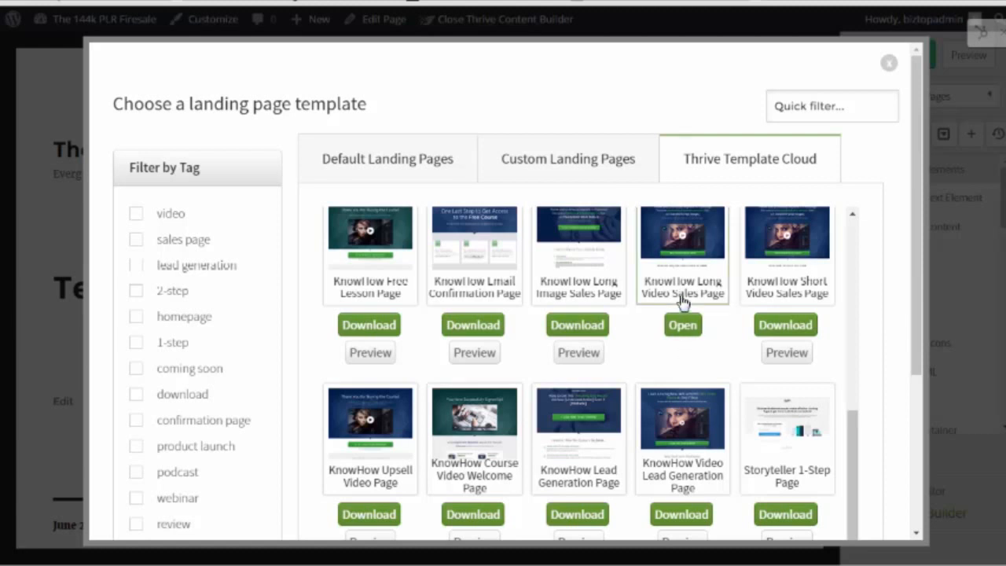
# Step: Preview the KnowHow Short Video Sales Page template and look through its whole layout
pyautogui.click(785, 353)
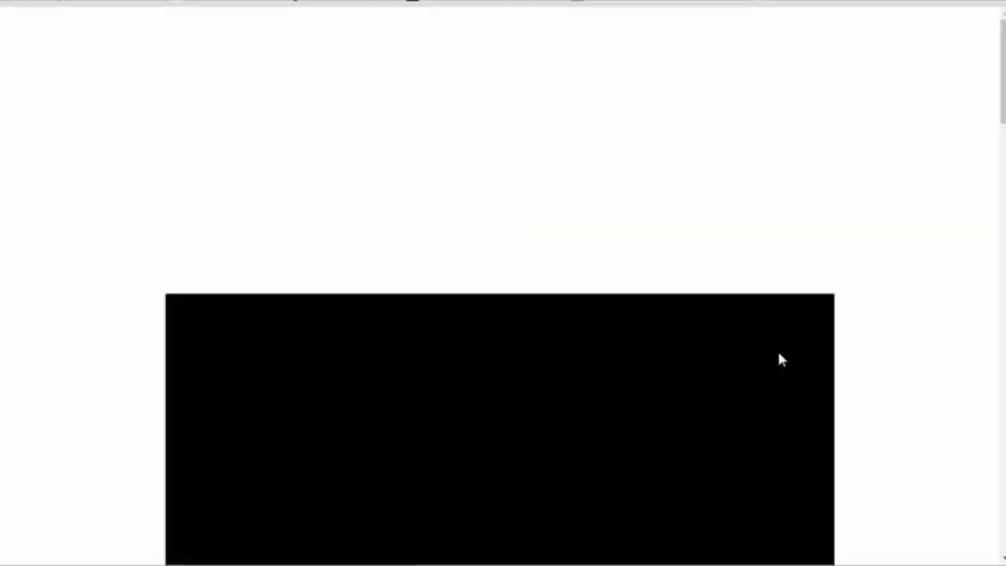
pyautogui.scroll(-10, 818, 343)
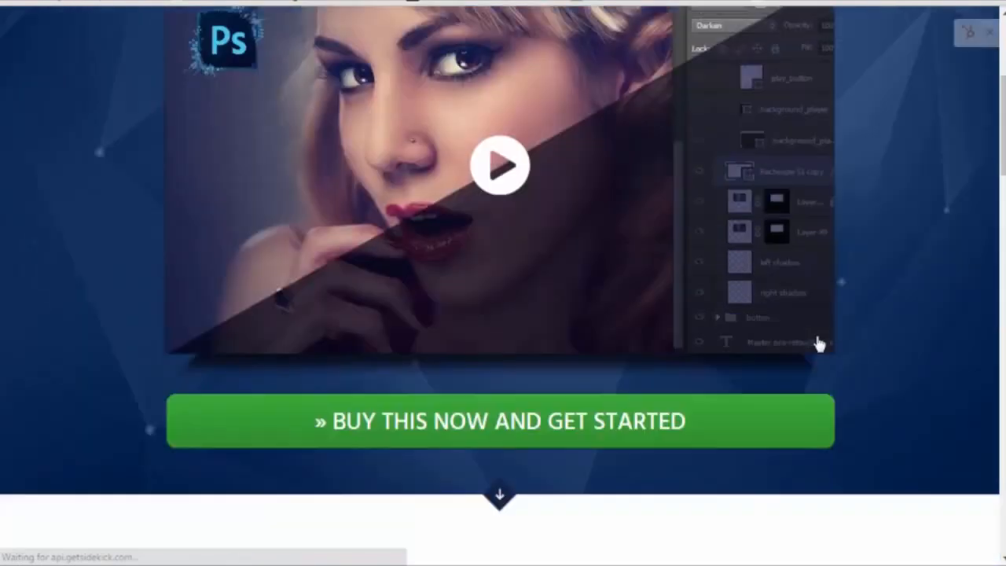
pyautogui.scroll(-10, 818, 343)
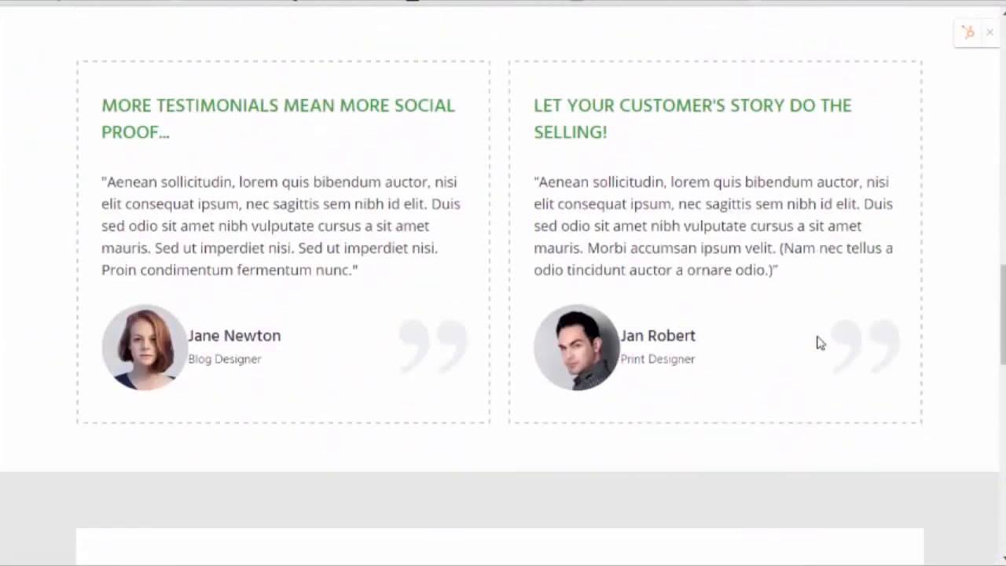
pyautogui.scroll(-6, 819, 354)
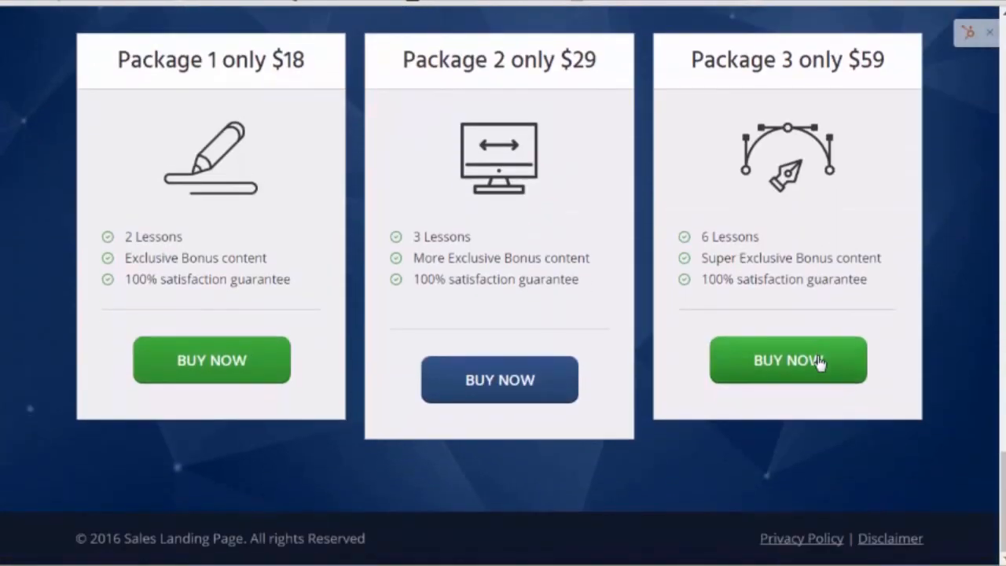
pyautogui.scroll(5, 819, 361)
pyautogui.scroll(20, 819, 368)
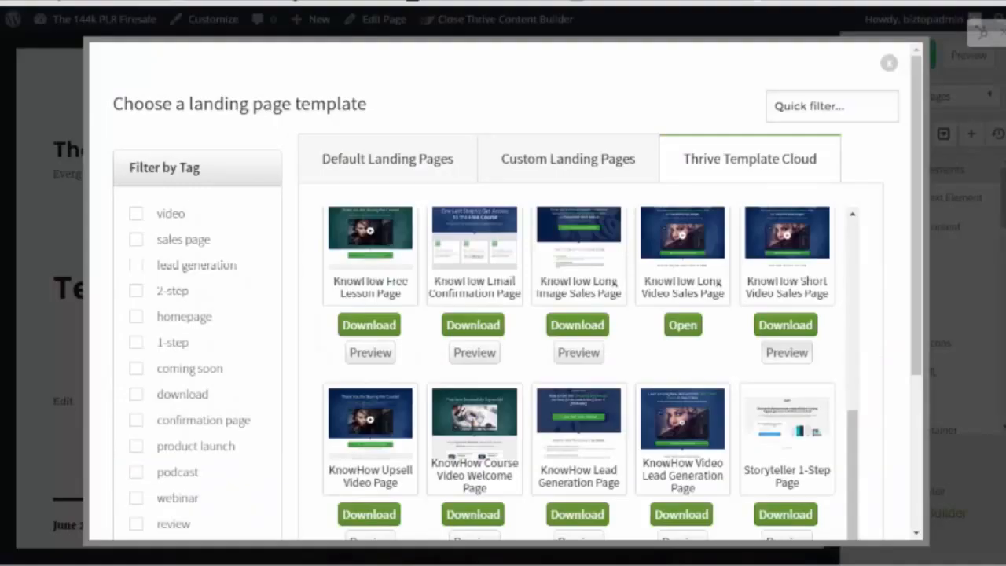
# Step: Preview the Storyteller Video Sales template and look through its whole layout
pyautogui.scroll(-5, 683, 355)
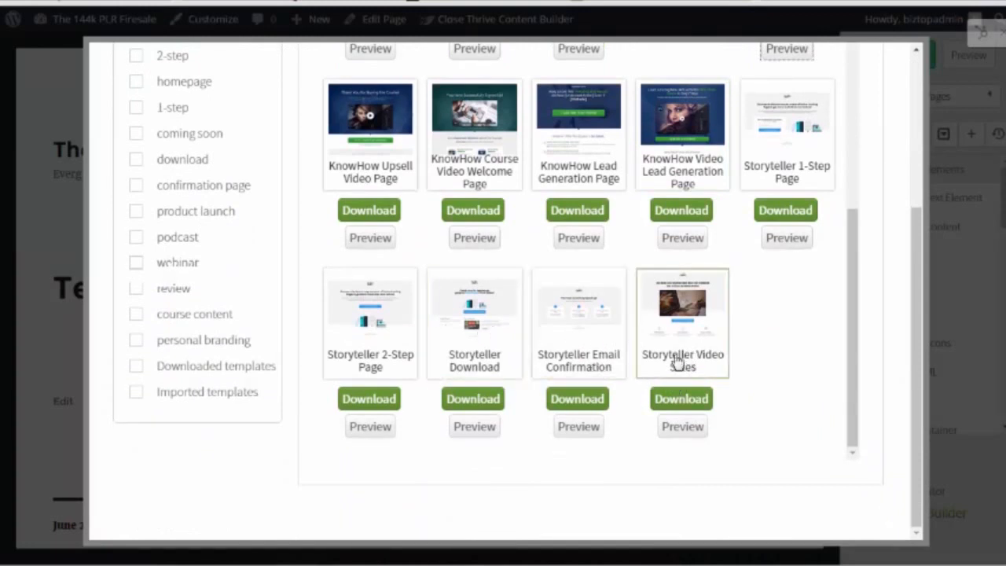
pyautogui.click(683, 426)
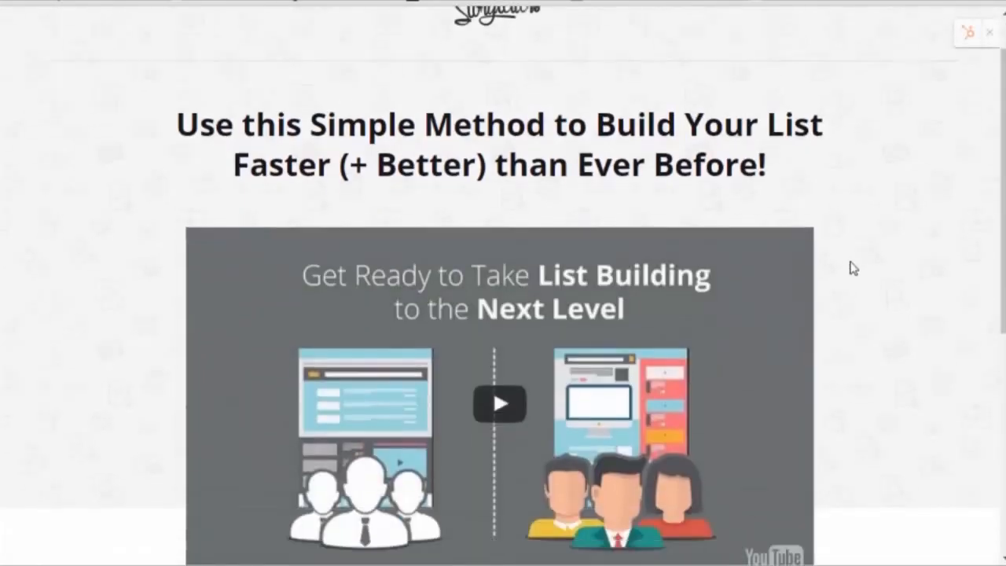
pyautogui.scroll(-4, 852, 268)
pyautogui.scroll(-1, 851, 268)
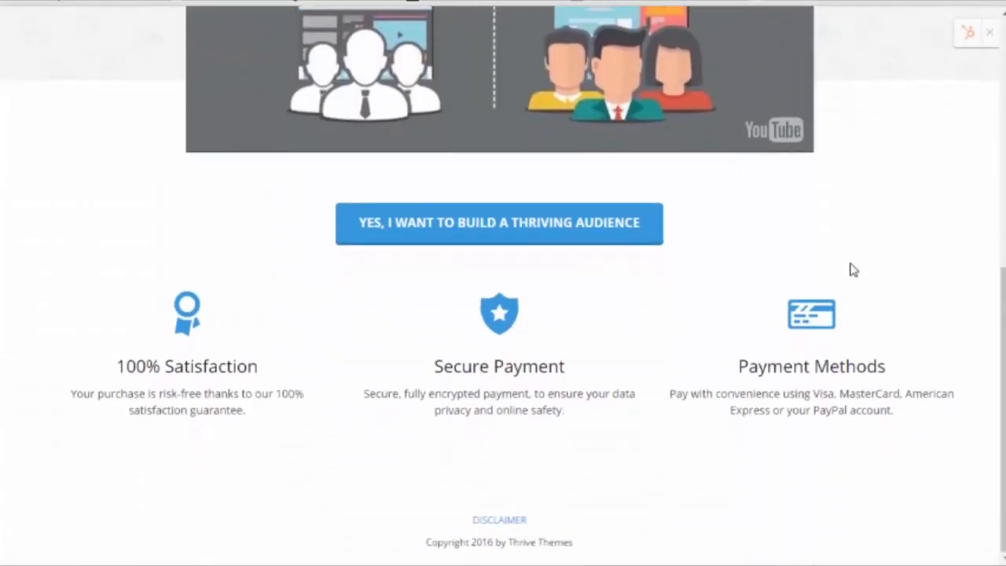
pyautogui.scroll(3, 853, 304)
pyautogui.scroll(3, 851, 304)
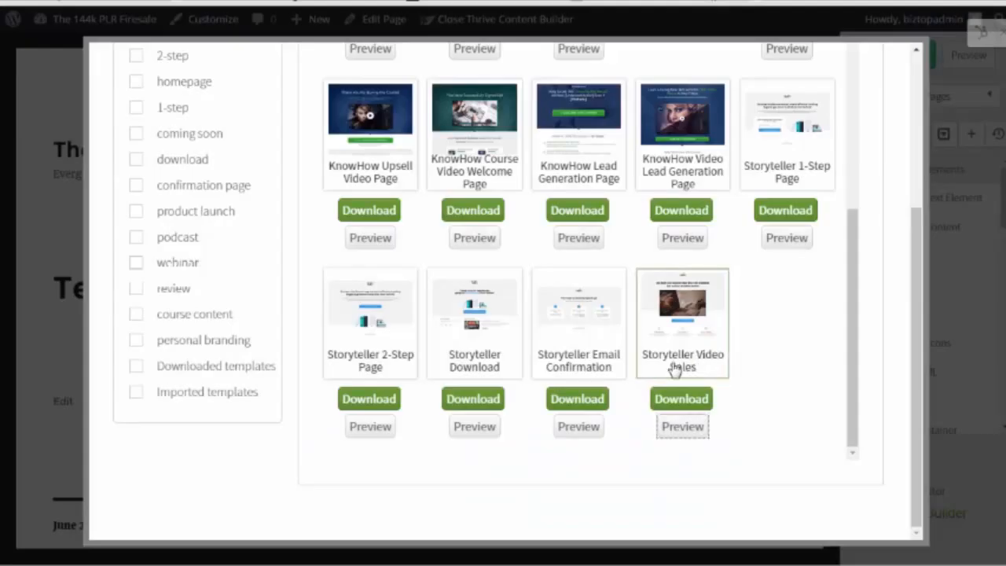
# Step: Return to the start of the cloud templates and view the saved custom landing pages
pyautogui.scroll(3, 568, 382)
pyautogui.scroll(10, 417, 355)
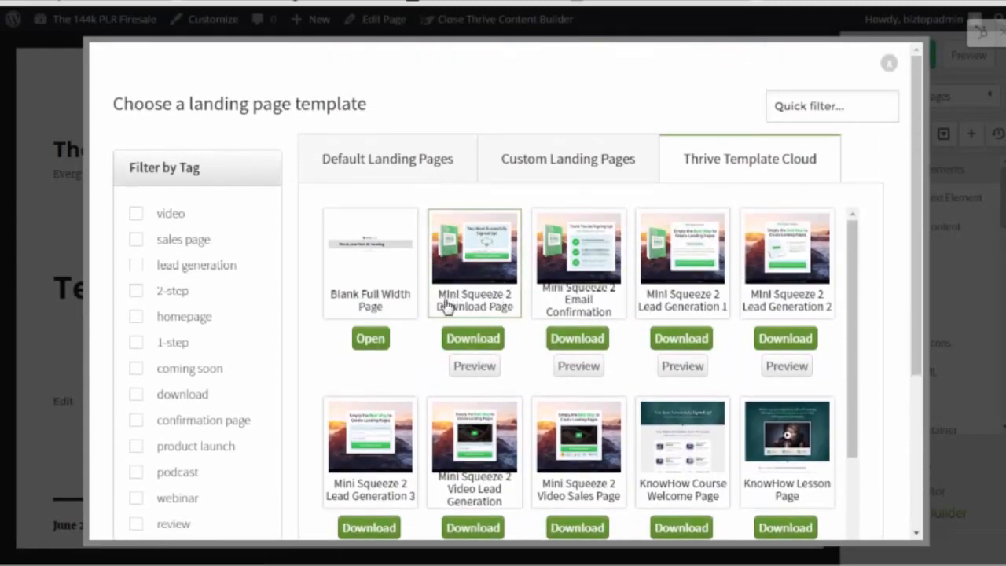
pyautogui.click(583, 169)
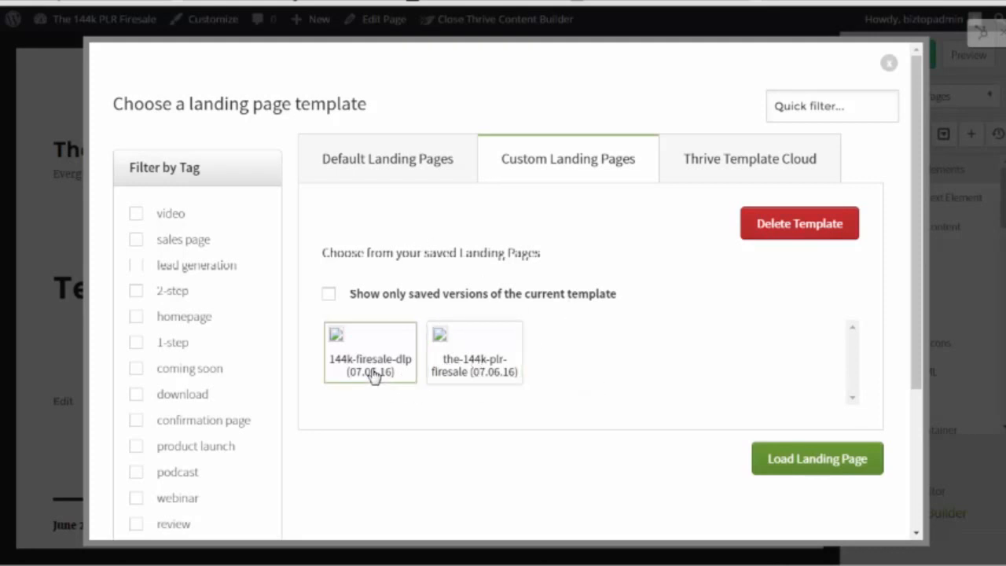
# Step: Browse the default landing page templates, from the homepage designs through to the Confluence and Review pages
pyautogui.click(412, 168)
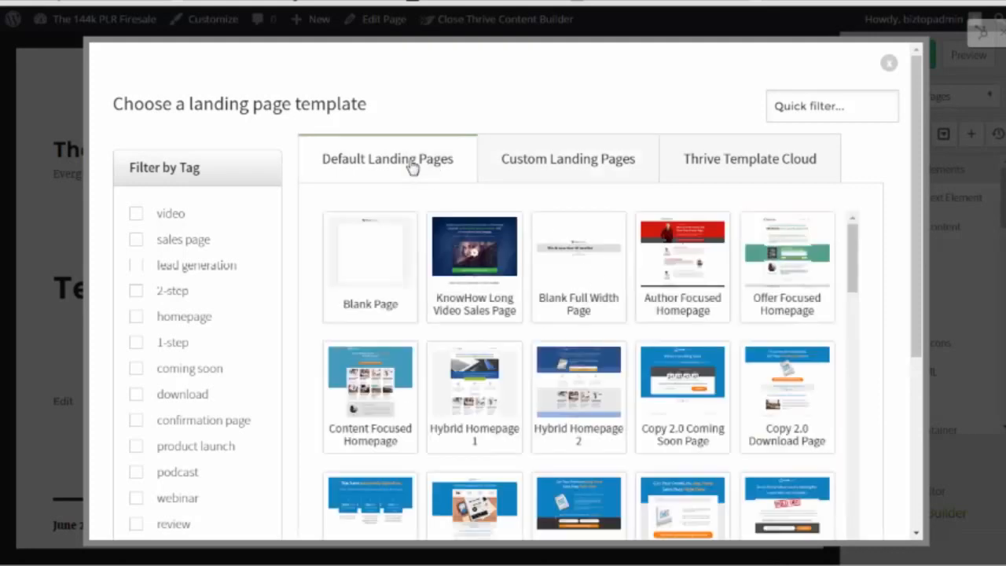
pyautogui.scroll(-3, 570, 326)
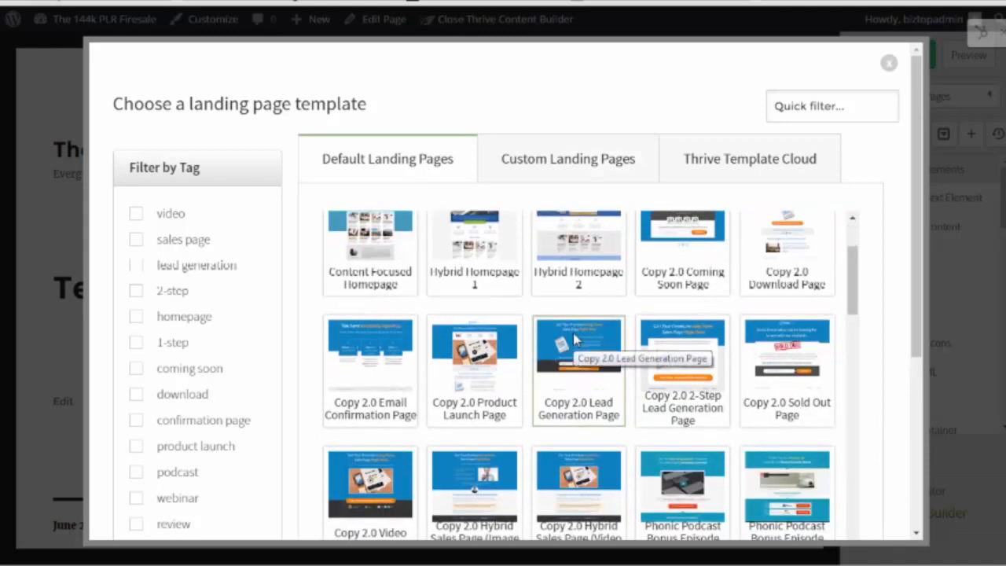
pyautogui.scroll(-4, 573, 337)
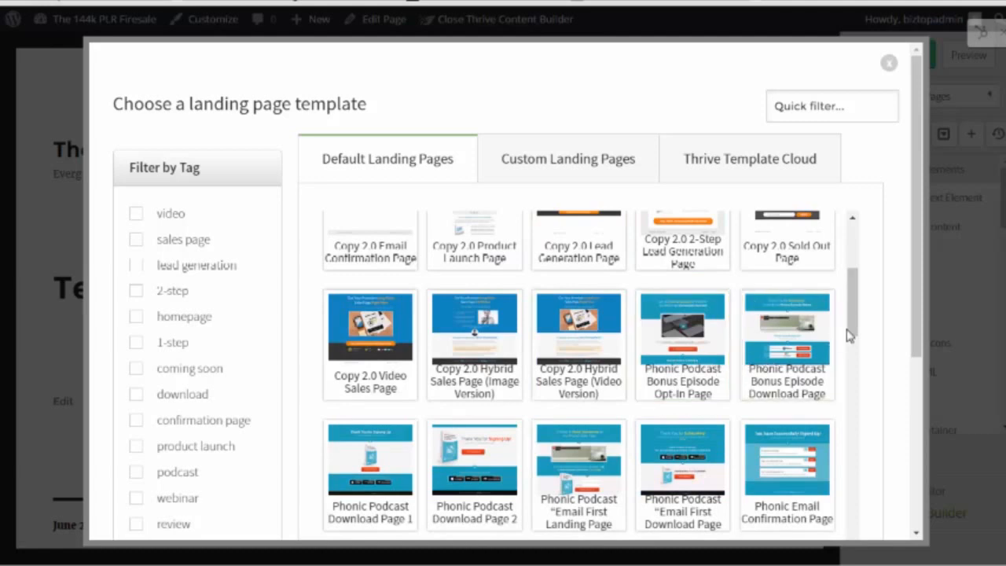
pyautogui.moveTo(848, 337); pyautogui.dragTo(849, 365)
pyautogui.scroll(-3, 531, 336)
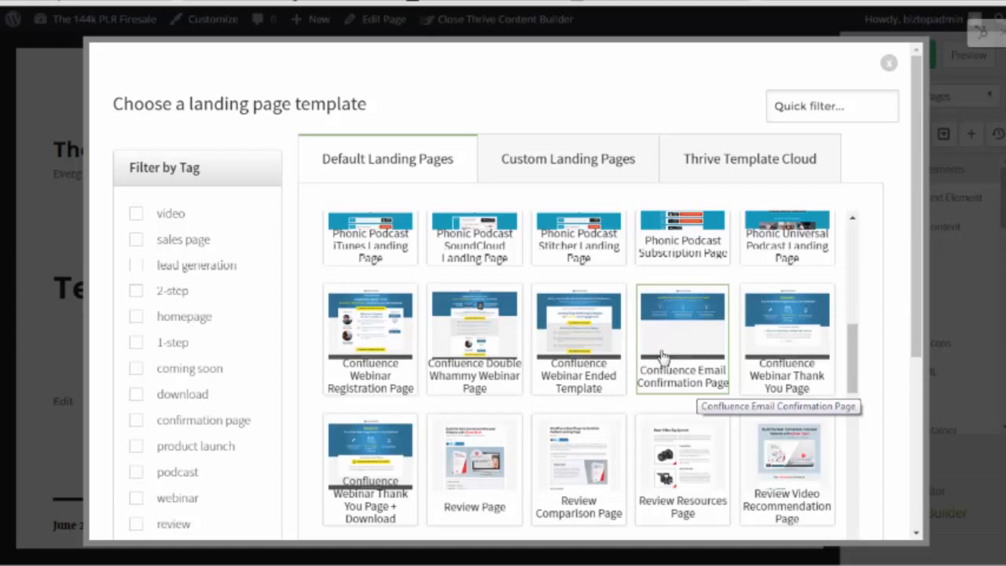
# Step: Browse the default landing page templates from the Confluence and Review pages through to the Lime and Fame designs
pyautogui.scroll(-3, 663, 356)
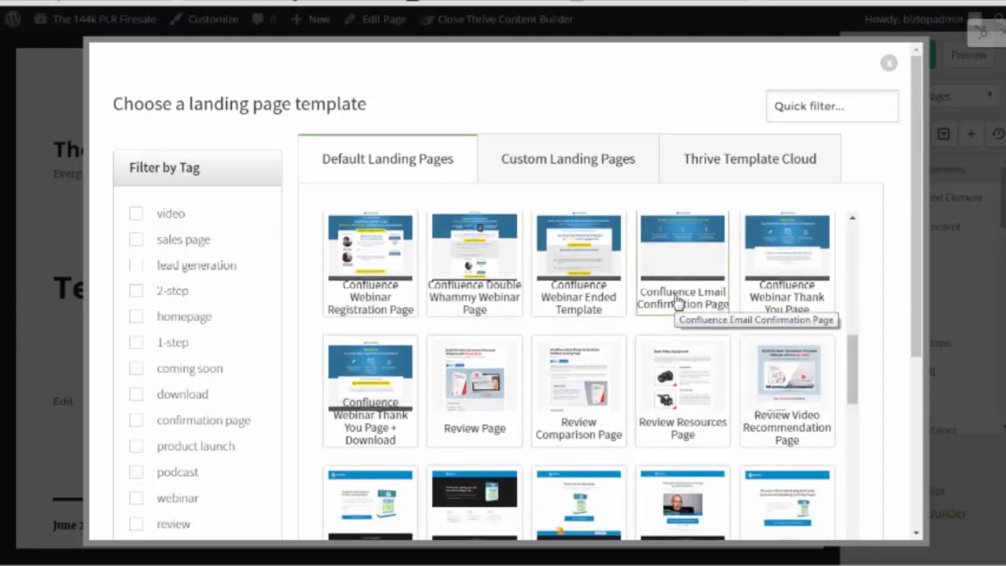
pyautogui.scroll(-3, 671, 307)
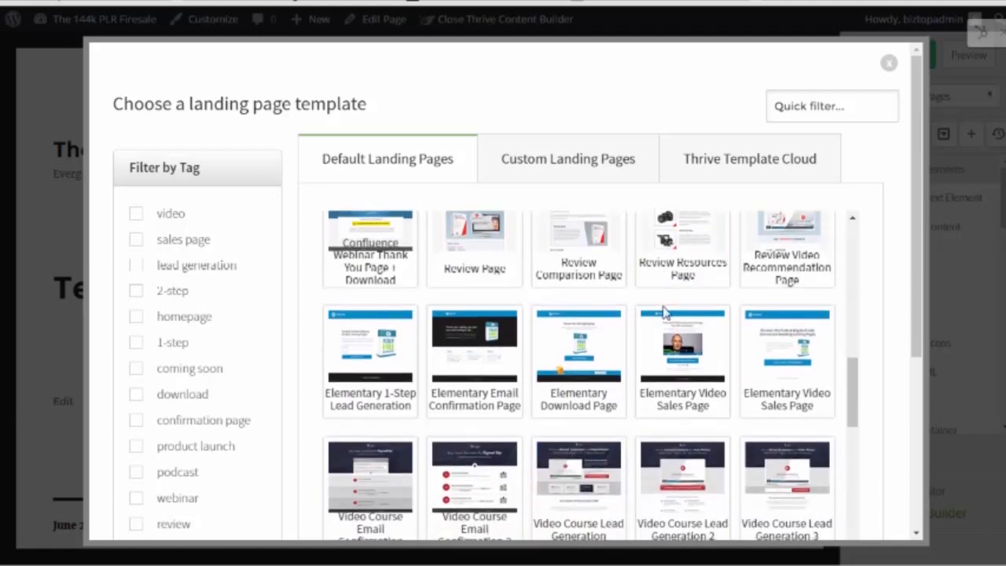
pyautogui.scroll(-2, 664, 316)
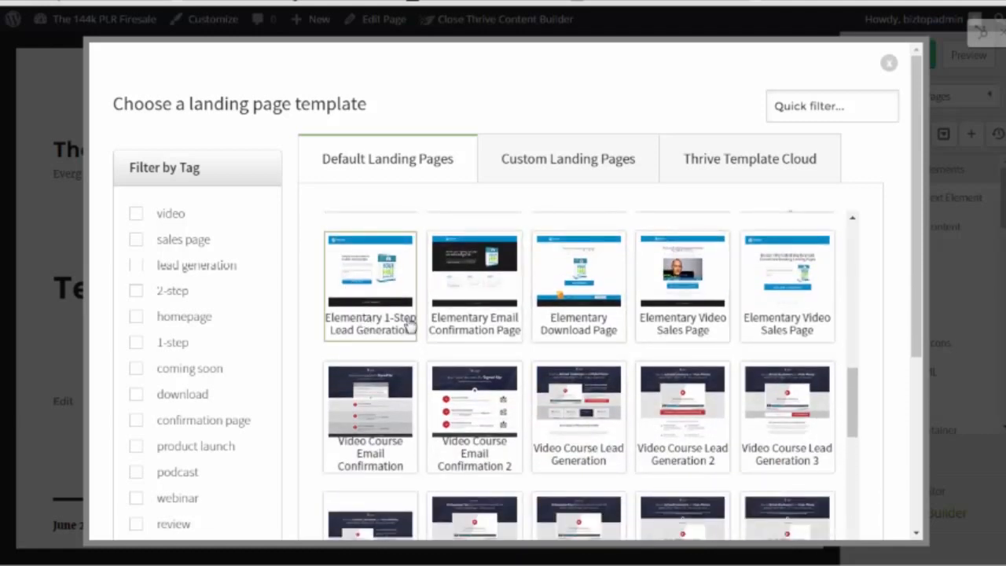
pyautogui.scroll(-5, 440, 314)
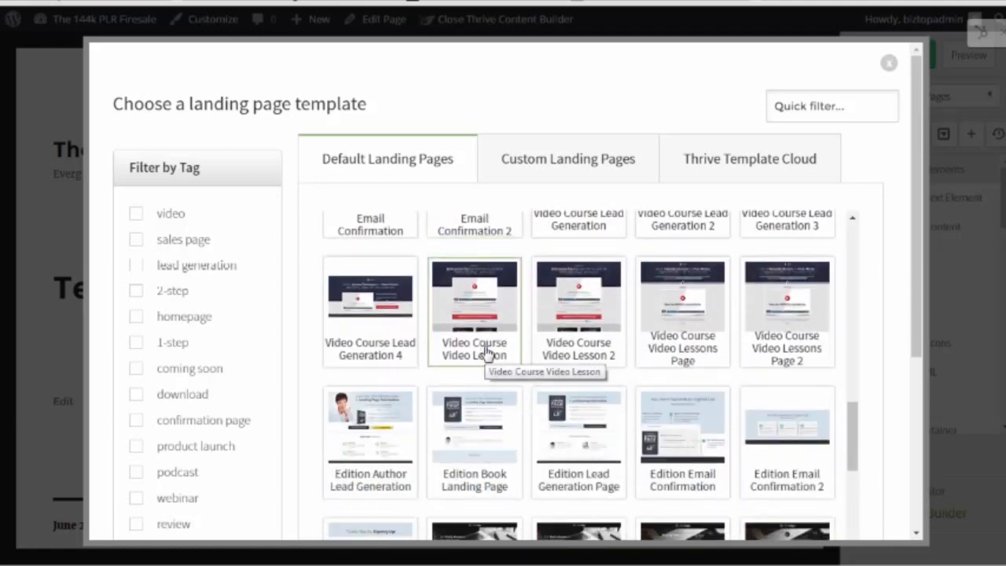
pyautogui.scroll(-2, 479, 349)
pyautogui.scroll(4, 486, 330)
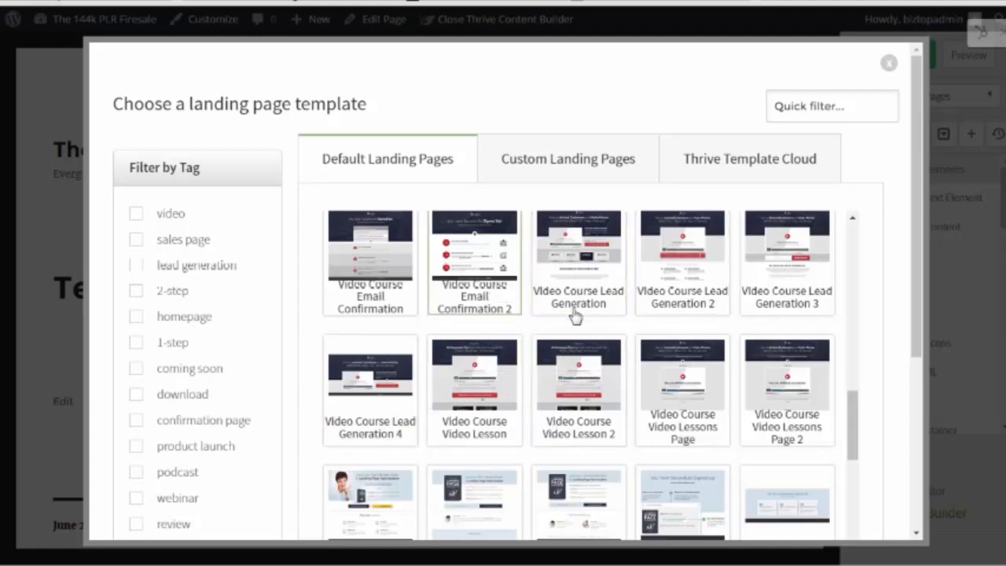
pyautogui.scroll(-3, 633, 345)
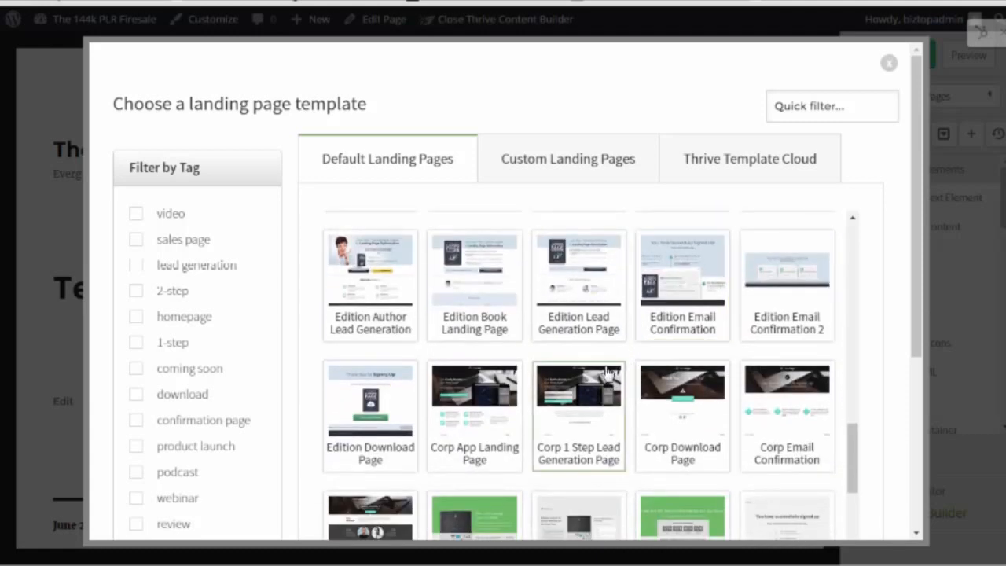
pyautogui.scroll(-2, 608, 371)
pyautogui.scroll(-1, 605, 375)
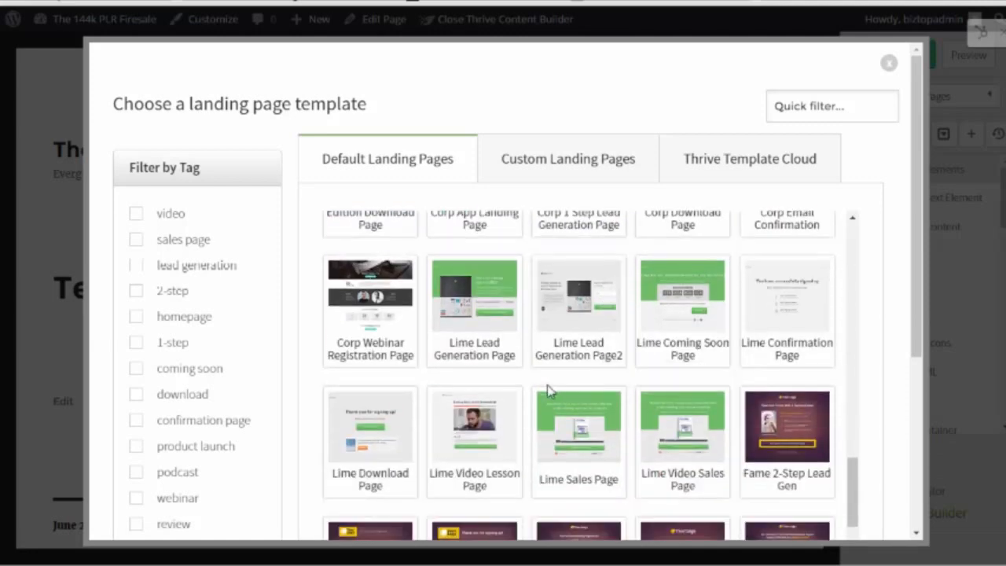
pyautogui.scroll(-2, 550, 390)
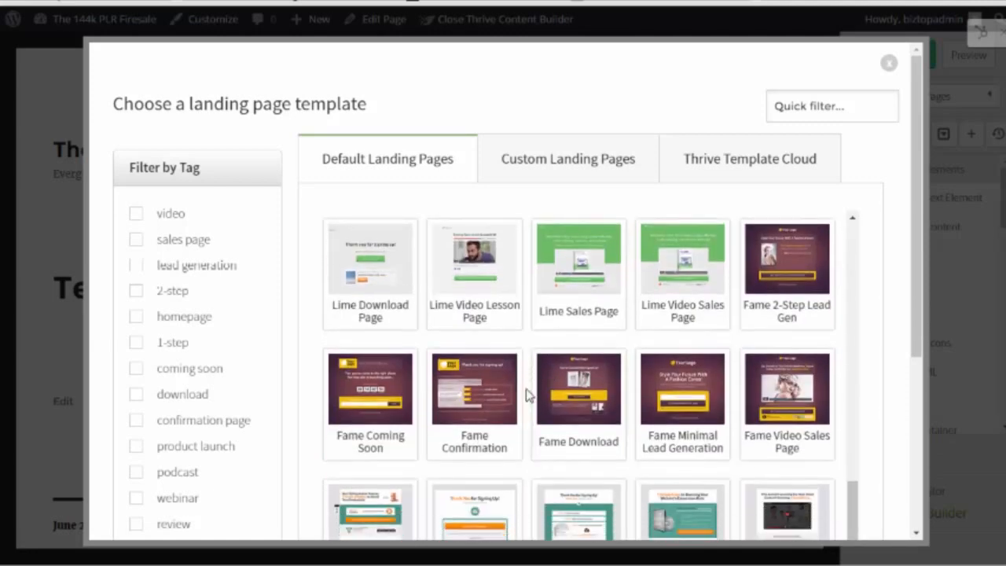
pyautogui.scroll(-1, 528, 395)
pyautogui.scroll(1, 528, 395)
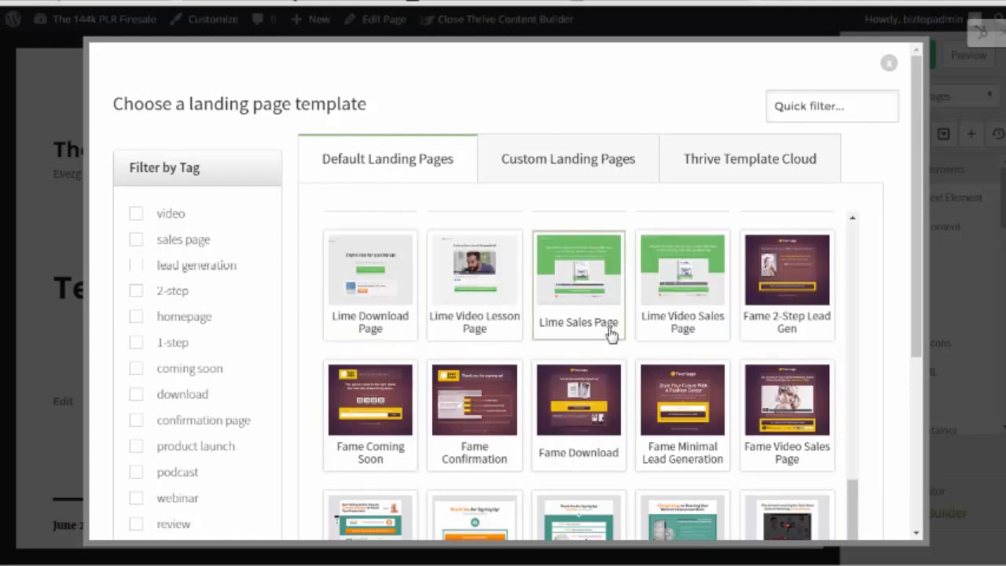
# Step: Check the Thrive Template Cloud again and look through the remaining default templates down to the Big Picture pages
pyautogui.click(738, 161)
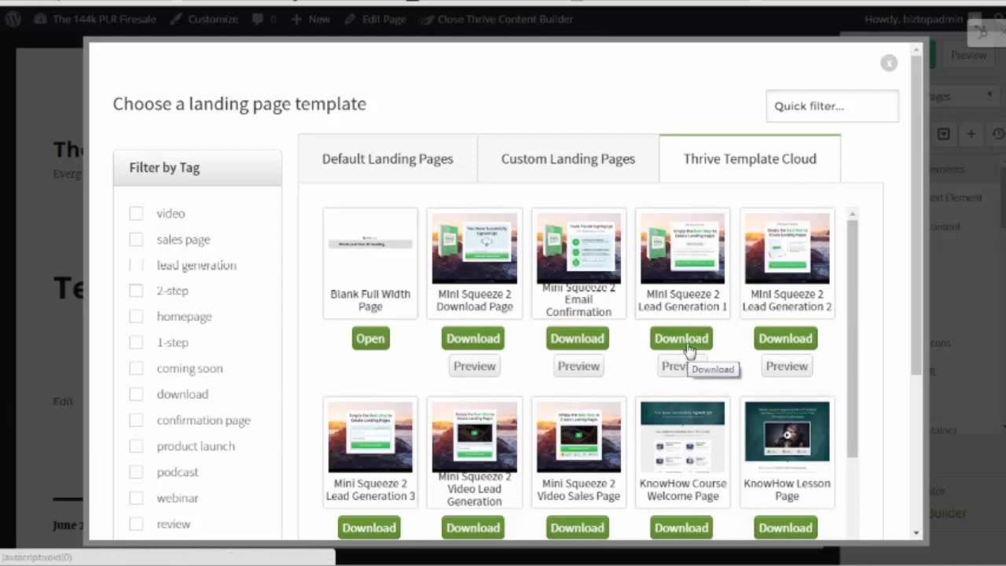
pyautogui.click(355, 160)
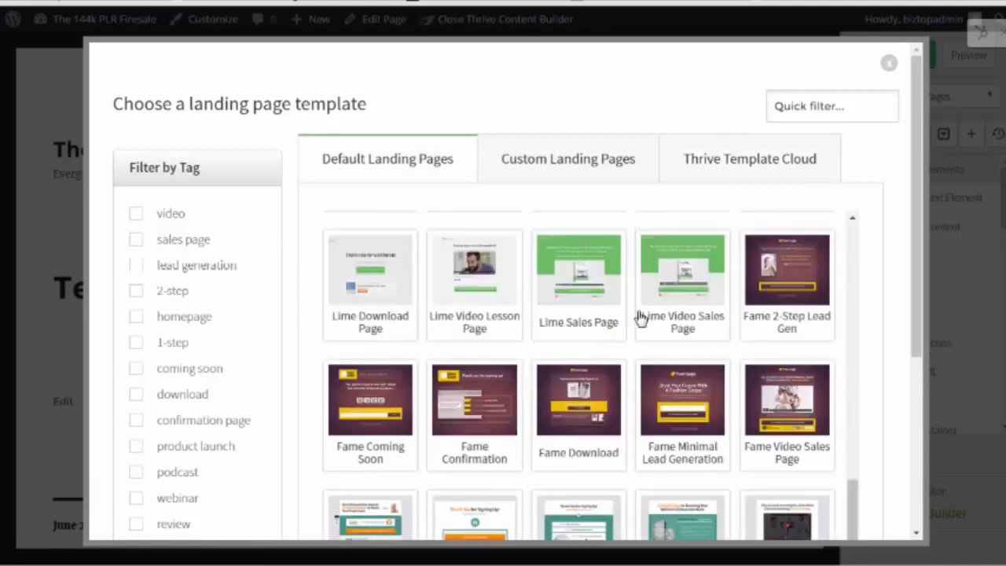
pyautogui.scroll(-10, 641, 316)
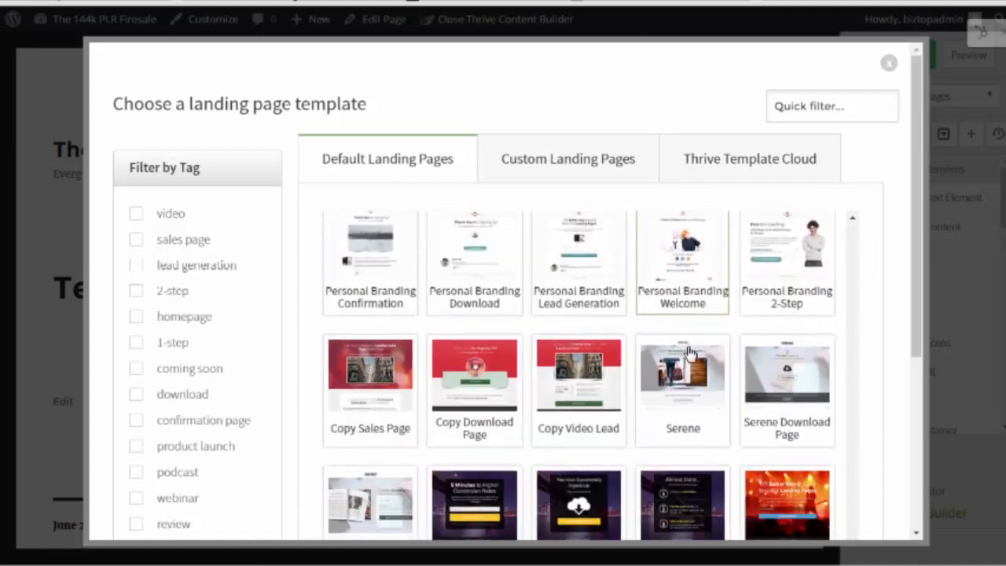
pyautogui.scroll(-10, 688, 354)
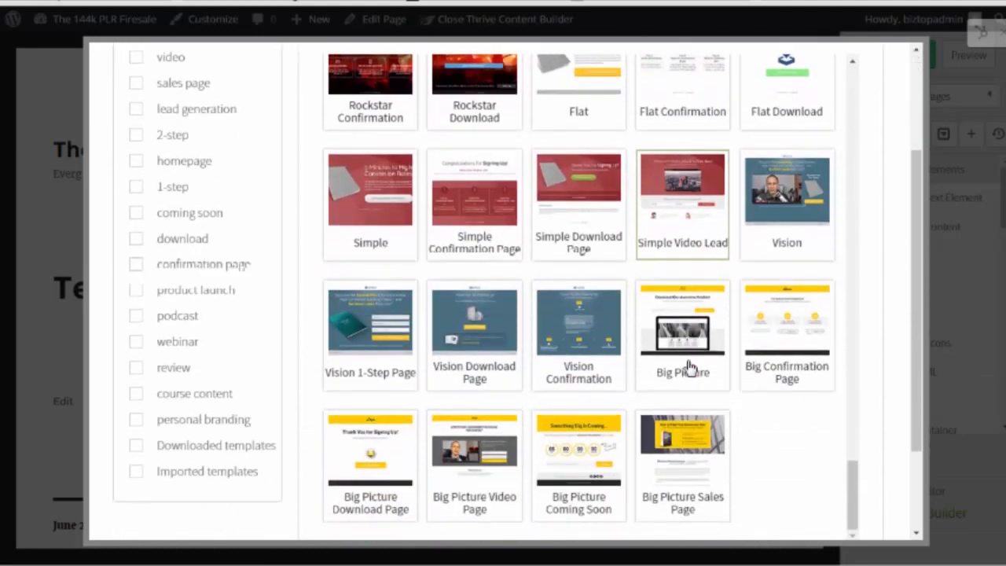
pyautogui.scroll(-2, 703, 369)
# Step: Load the Lime Video Sales Page template from the default landing pages into the page
pyautogui.scroll(5, 689, 366)
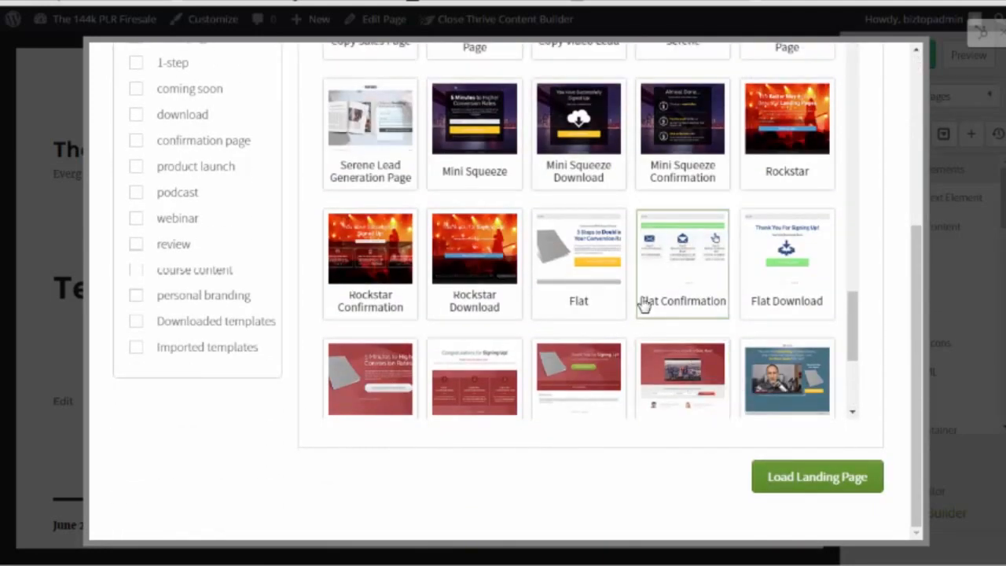
pyautogui.scroll(5, 642, 306)
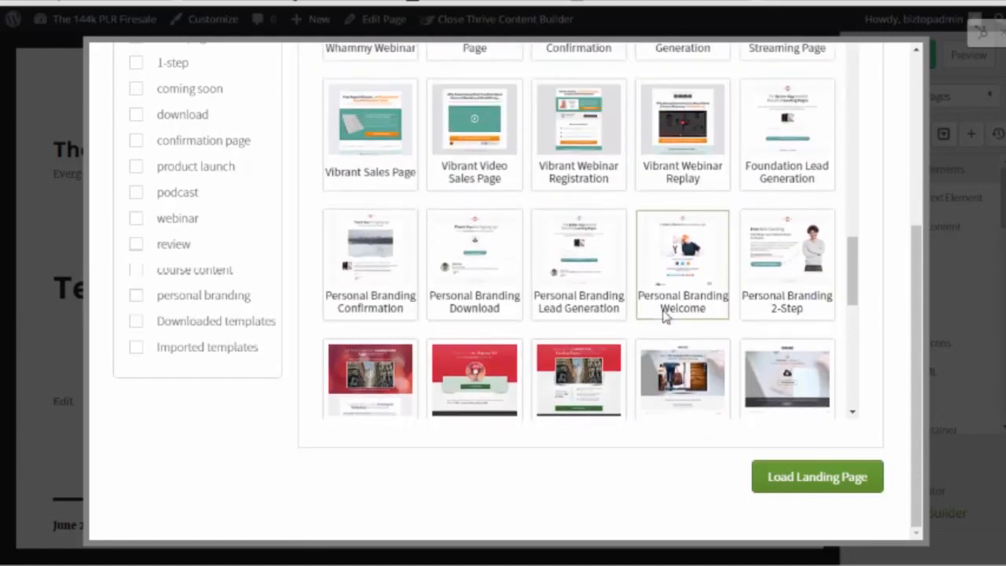
pyautogui.scroll(3, 665, 317)
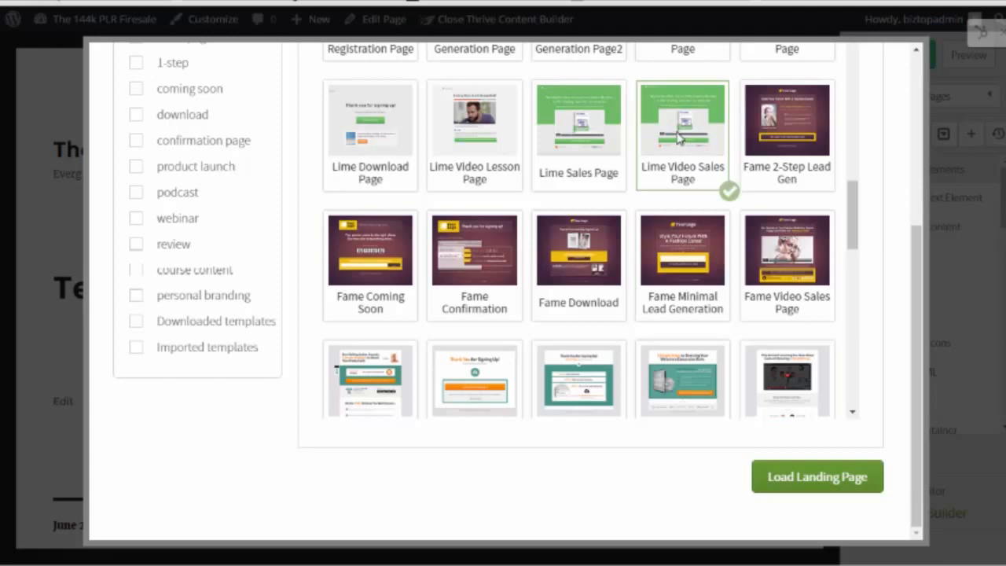
pyautogui.click(782, 481)
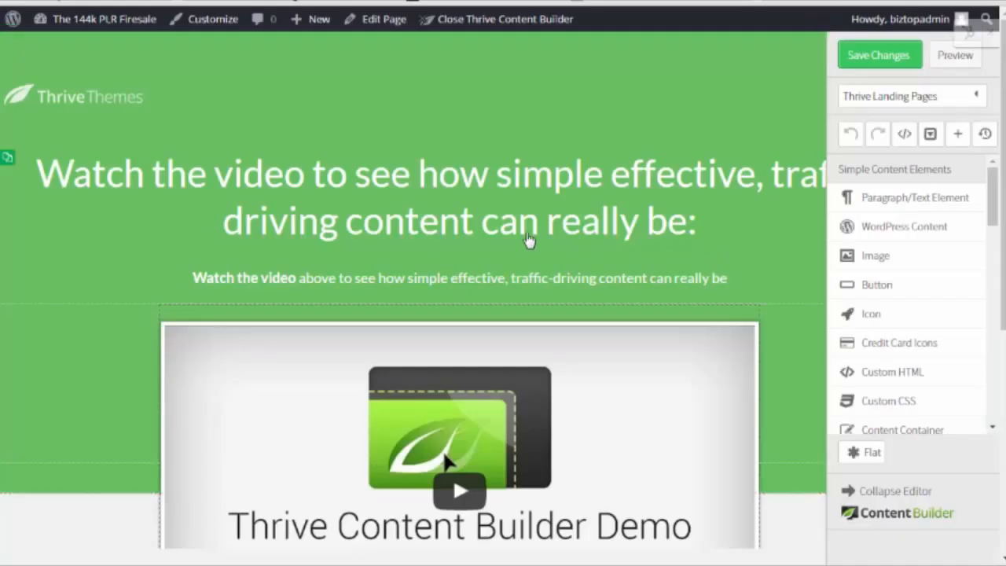
# Step: Look through the loaded page's layout, from the headline and video down to the call-to-action button and footer
pyautogui.scroll(-2, 220, 189)
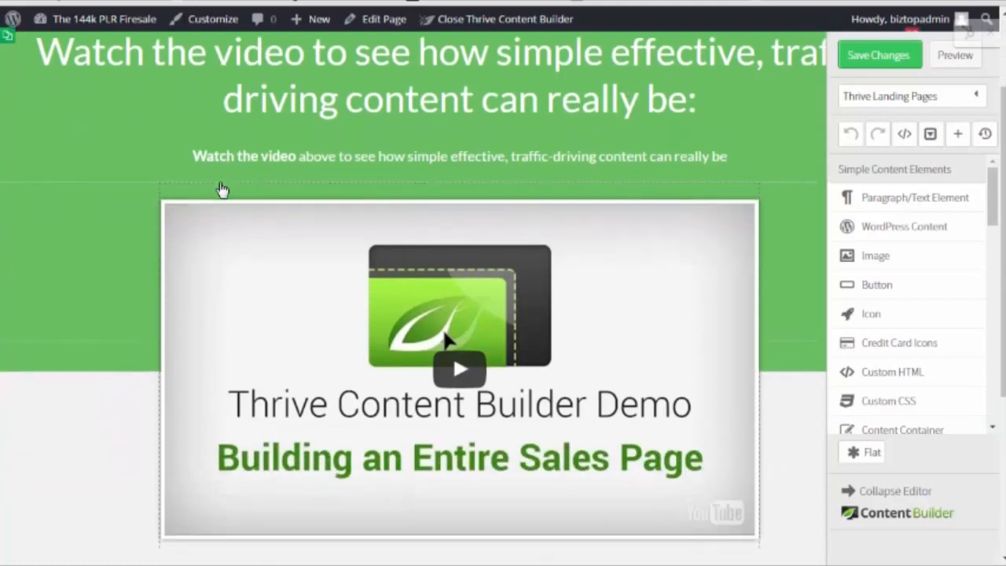
pyautogui.scroll(2, 376, 213)
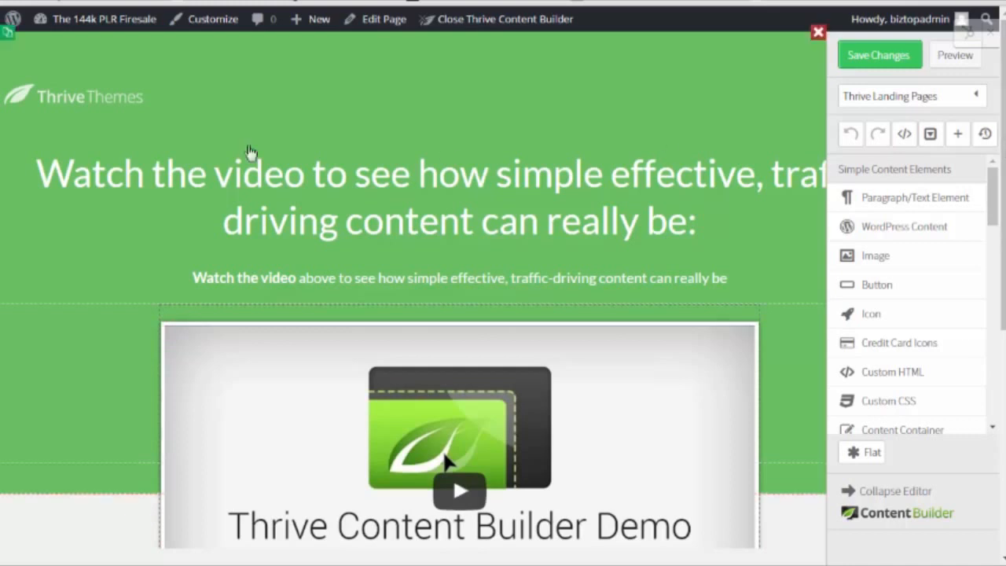
pyautogui.moveTo(1, 132); pyautogui.dragTo(0, 132)
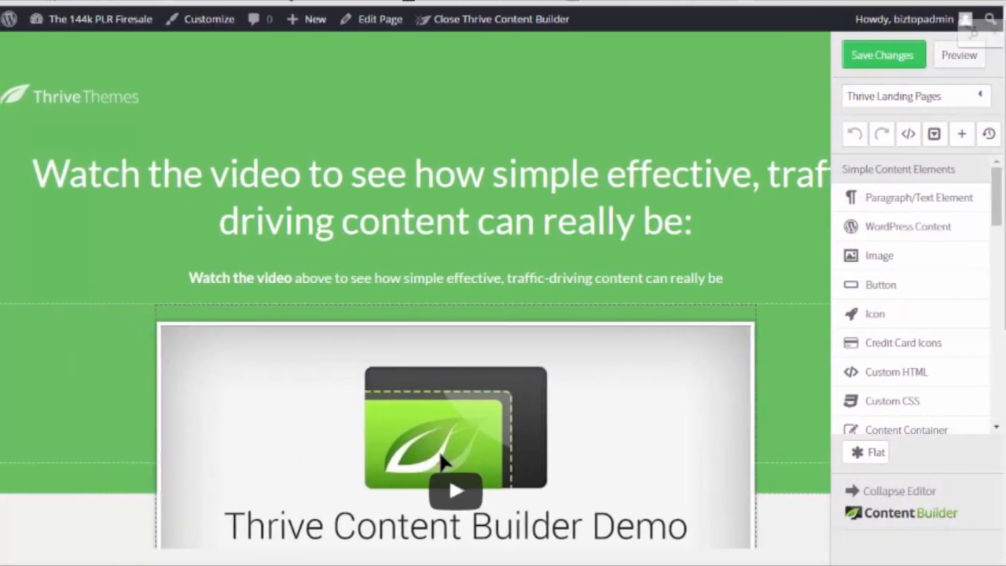
pyautogui.scroll(-3, 581, 226)
pyautogui.scroll(-2, 624, 343)
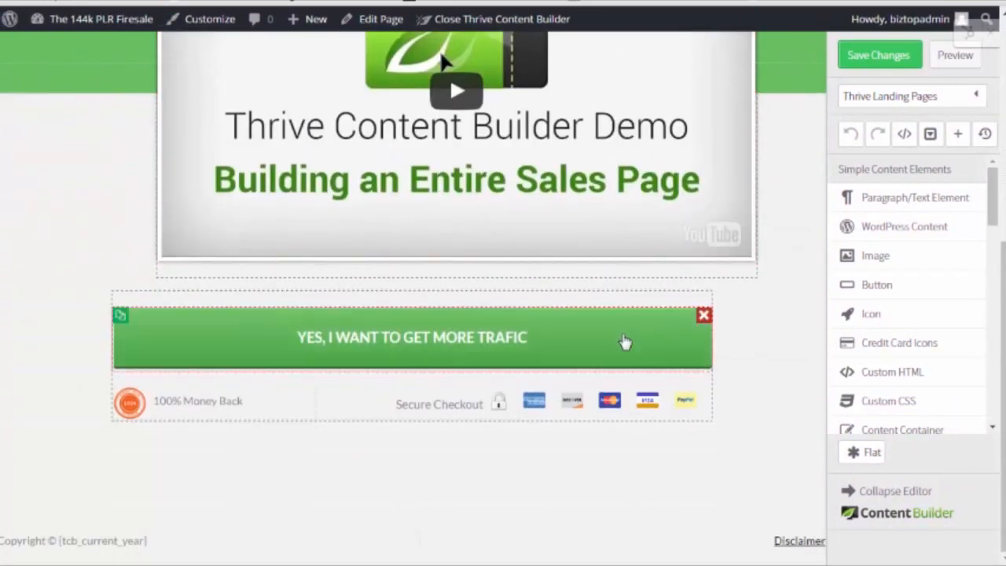
pyautogui.scroll(5, 618, 397)
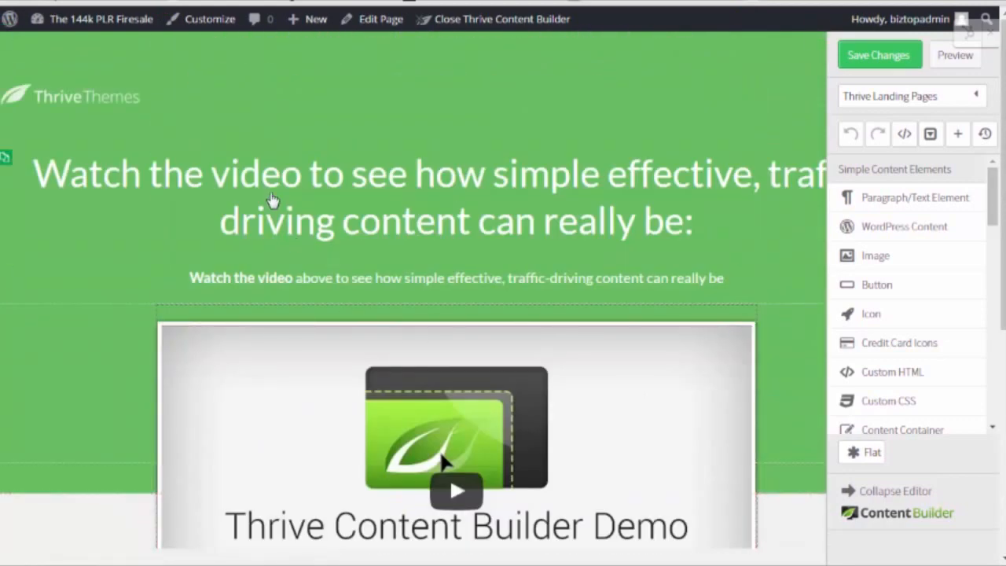
pyautogui.scroll(-2, 259, 228)
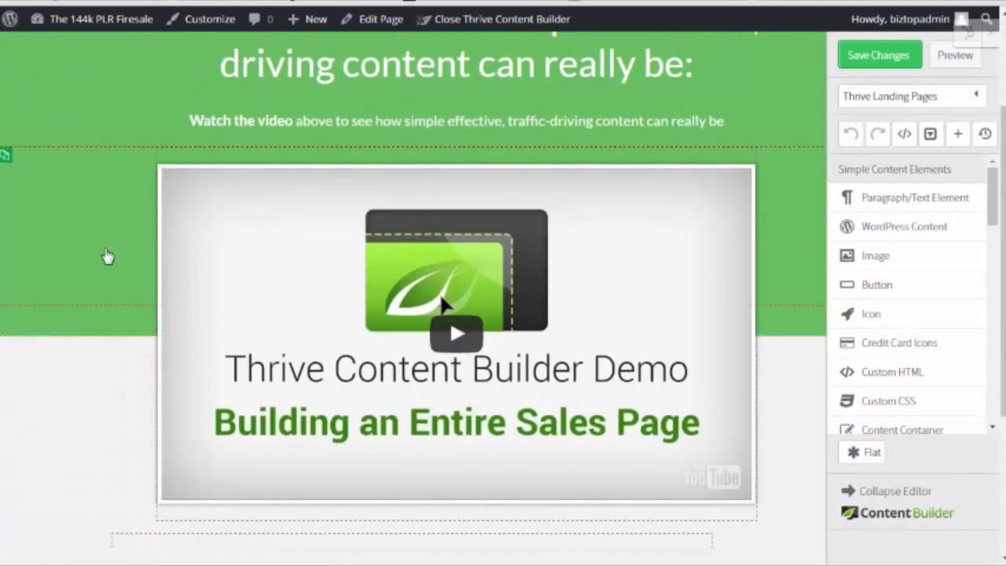
pyautogui.scroll(2, 107, 258)
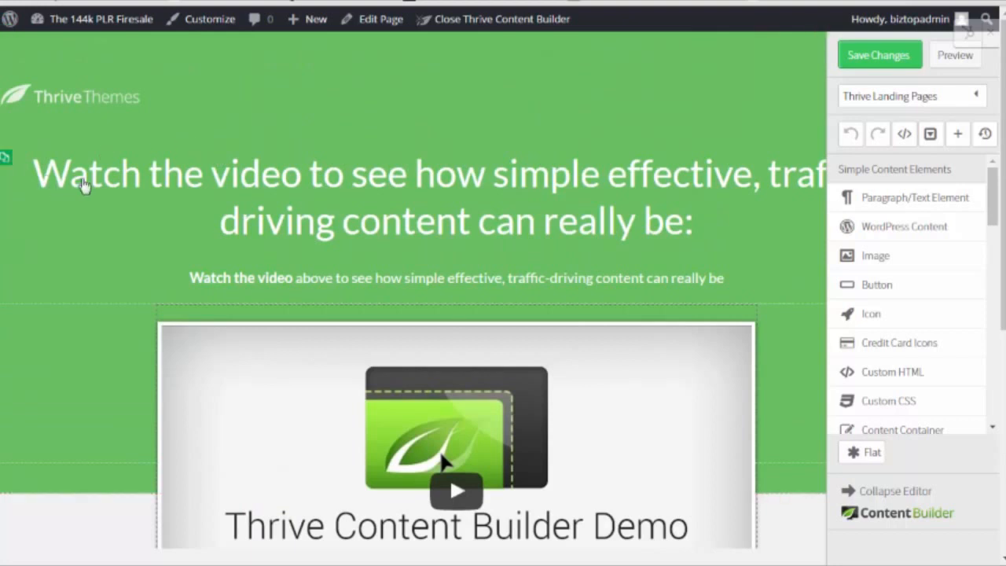
# Step: Replace "Watch the video to" at the start of the main headline with "Text Text"
pyautogui.click(258, 182)
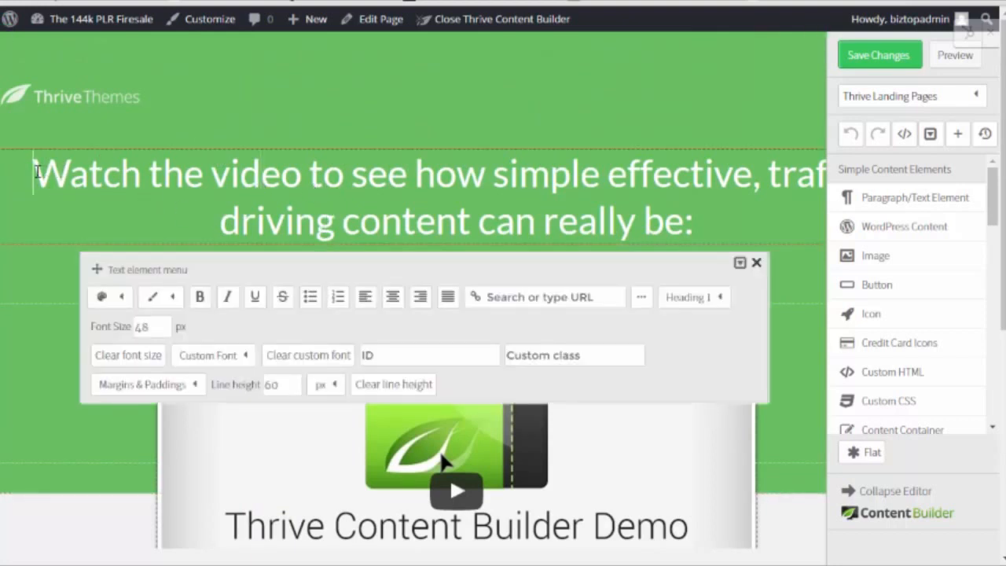
pyautogui.moveTo(36, 171); pyautogui.dragTo(341, 165)
pyautogui.write('Text Te')
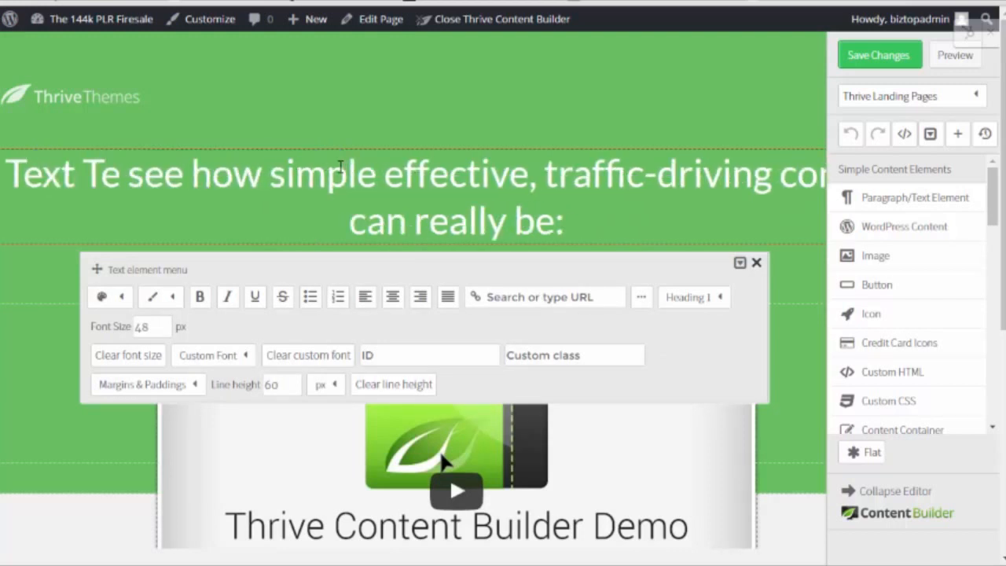
pyautogui.write('xt')
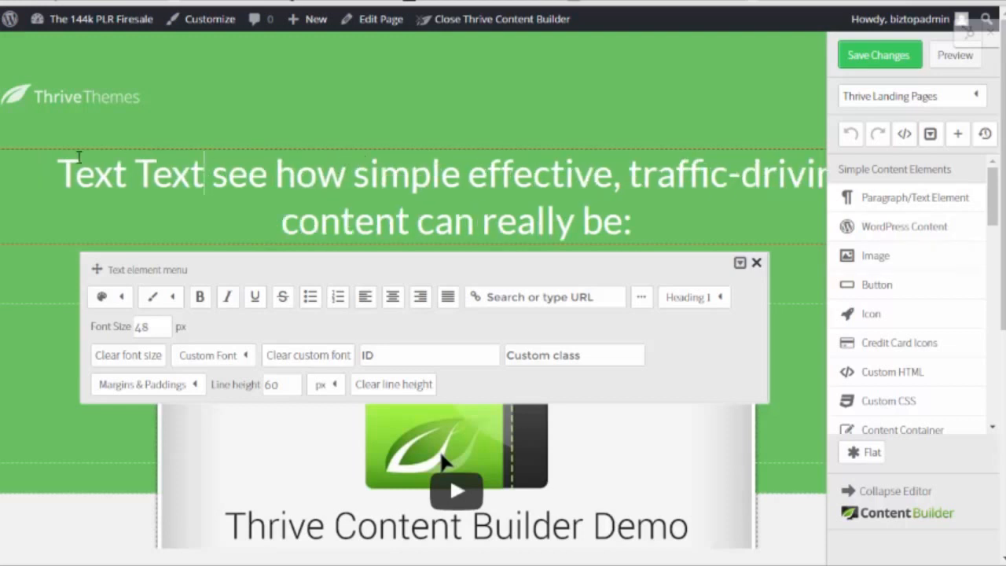
# Step: Make "Text Text see how" in the headline bold and underlined, and view the available text colours
pyautogui.moveTo(55, 166); pyautogui.dragTo(352, 178)
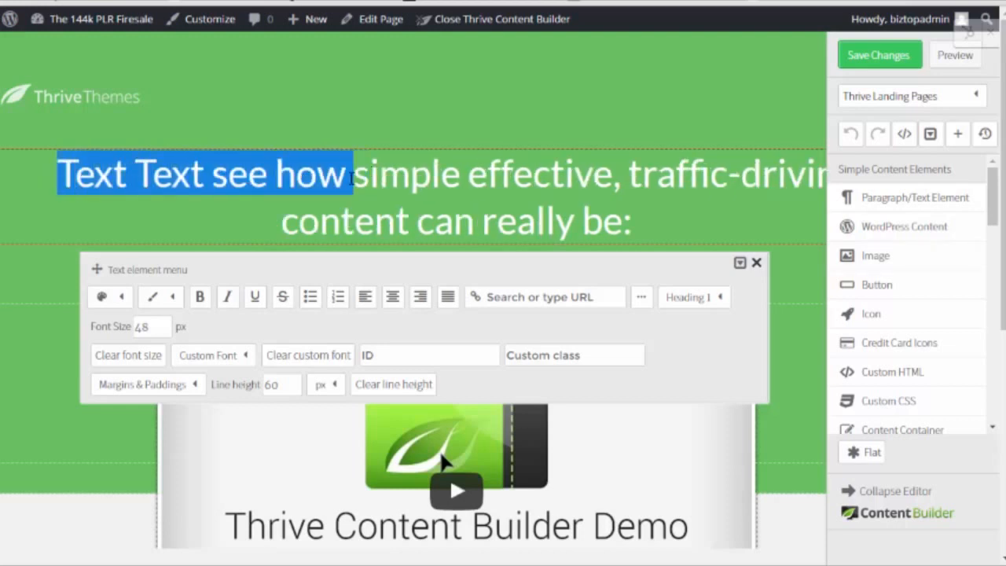
pyautogui.click(203, 297)
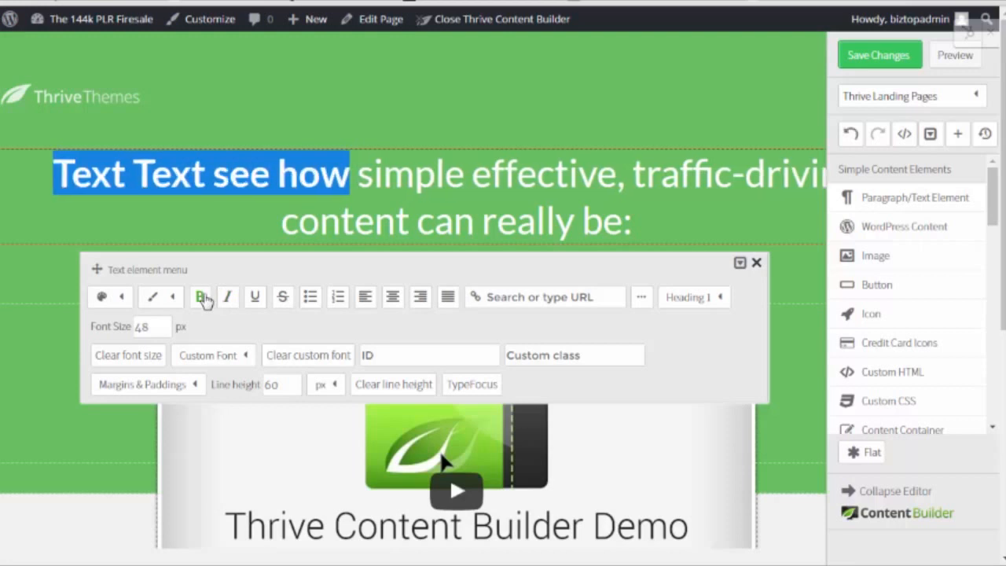
pyautogui.click(255, 298)
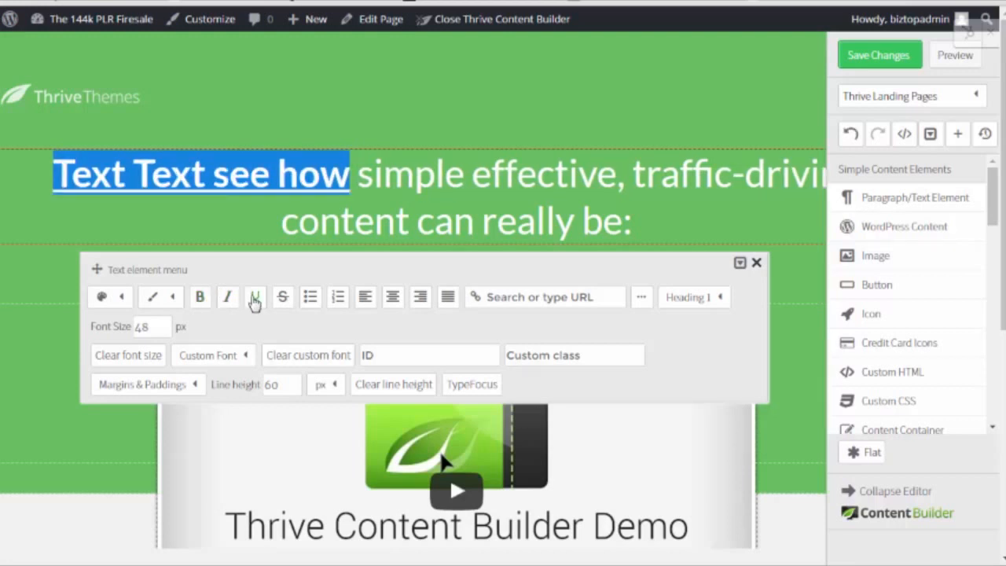
pyautogui.click(109, 299)
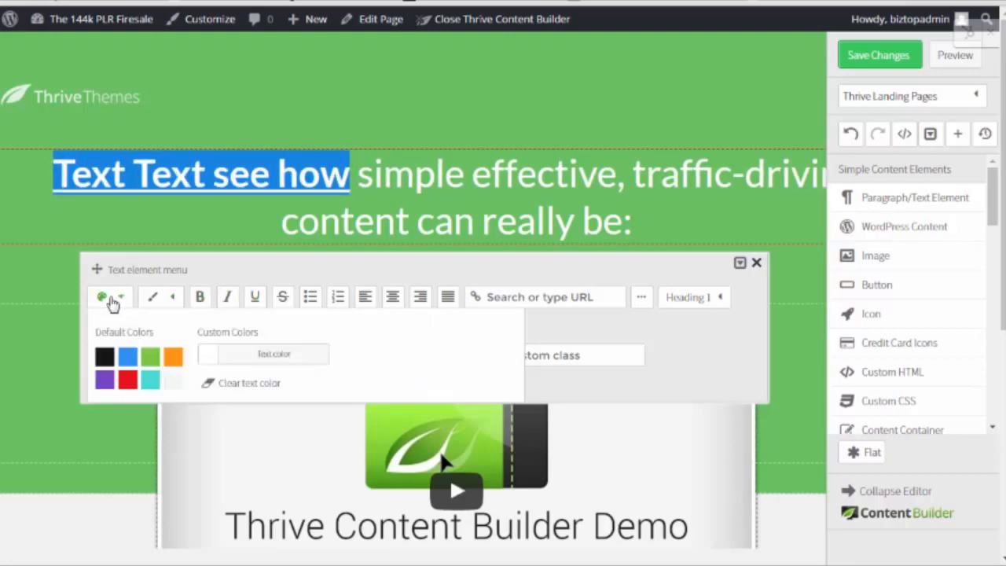
pyautogui.click(415, 281)
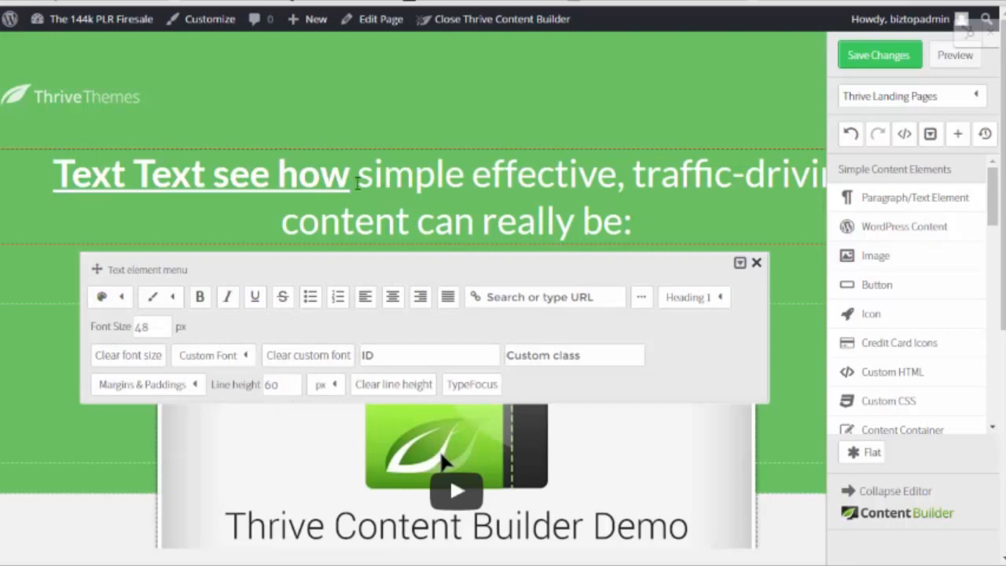
# Step: Link "Text Text see how" in the main headline to the personal website's URL and close the text options
pyautogui.moveTo(344, 178); pyautogui.dragTo(57, 175)
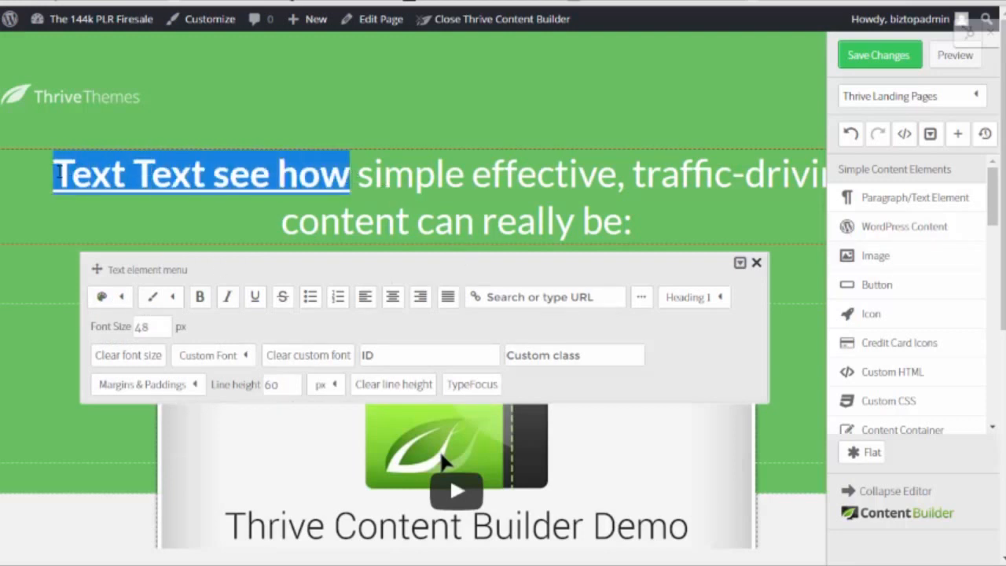
pyautogui.click(578, 297)
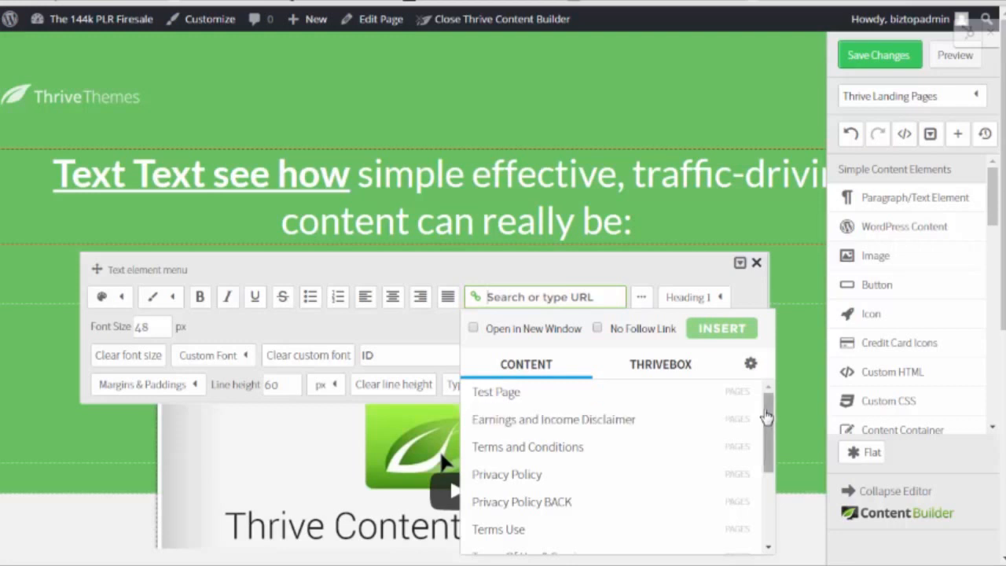
pyautogui.moveTo(763, 417); pyautogui.dragTo(770, 438)
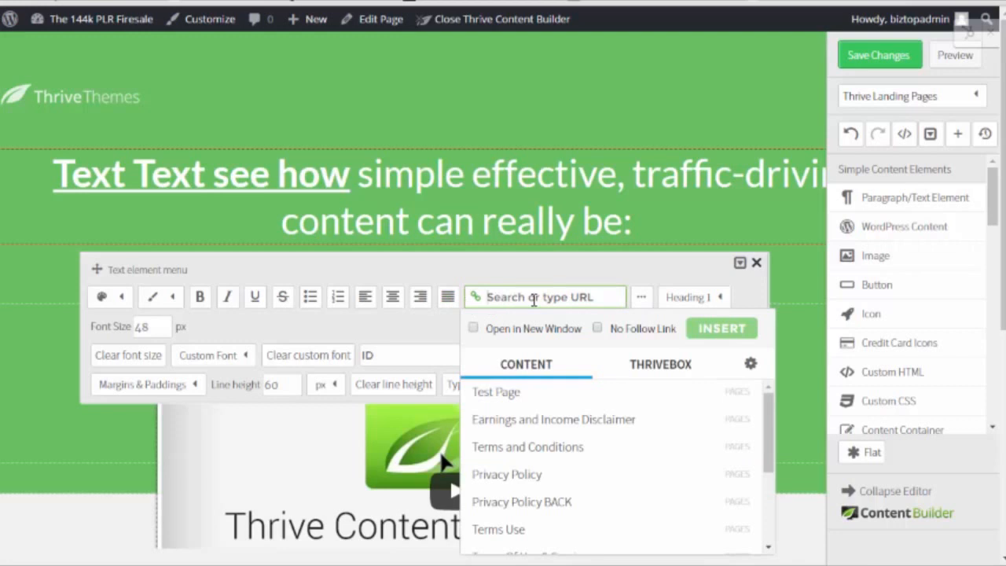
pyautogui.write('ht')
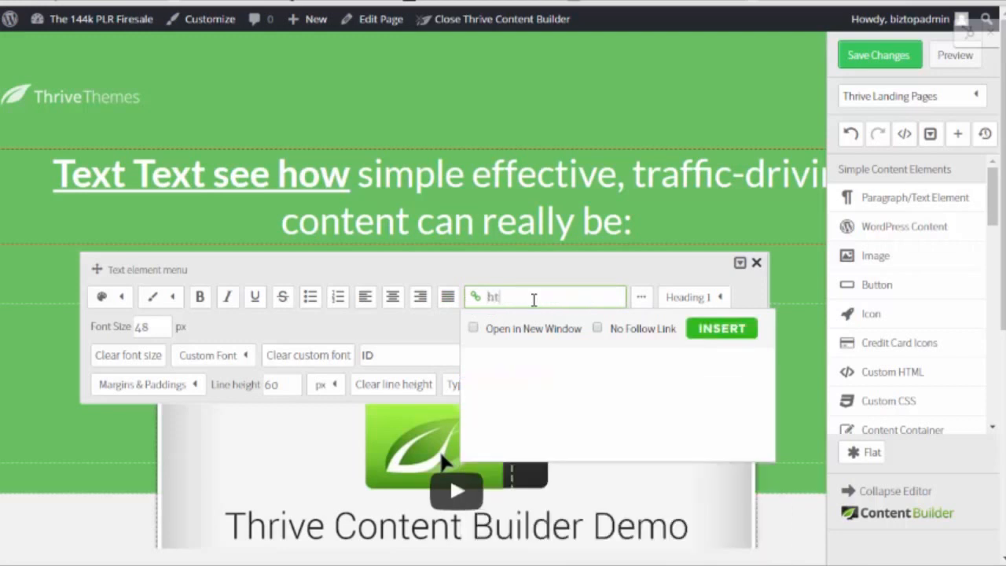
pyautogui.write('tp://J')
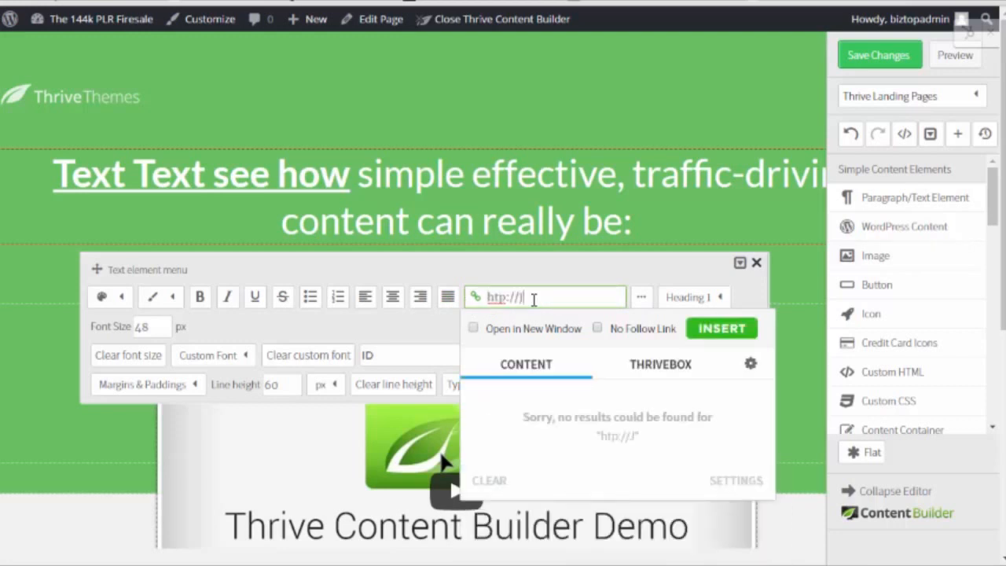
pyautogui.write('eremyBurns.com')
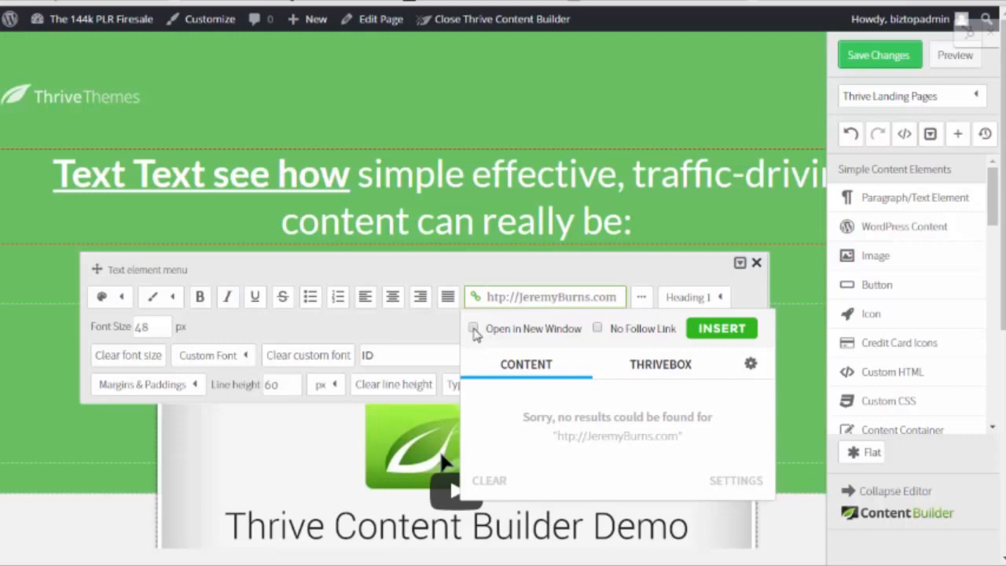
pyautogui.click(714, 333)
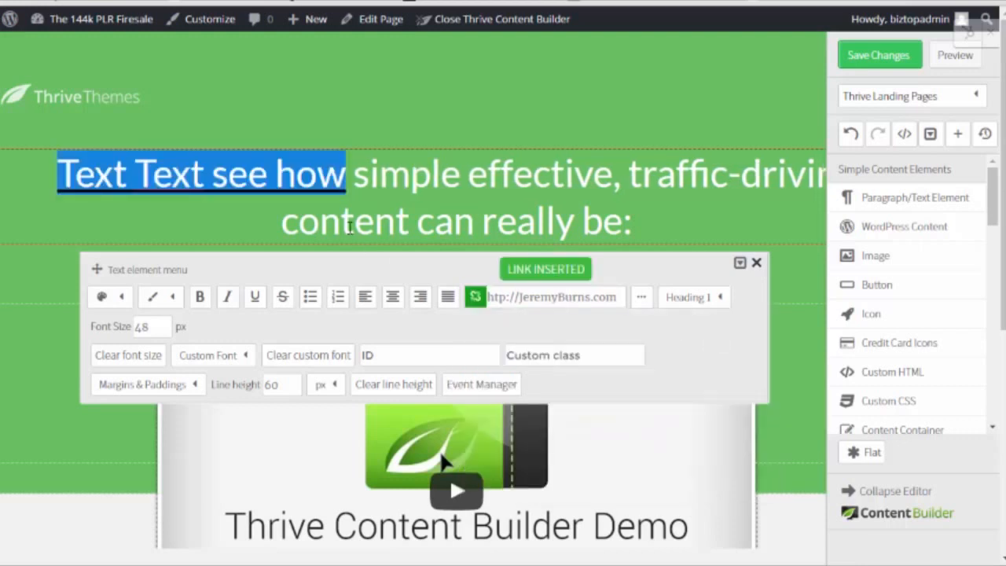
pyautogui.click(355, 211)
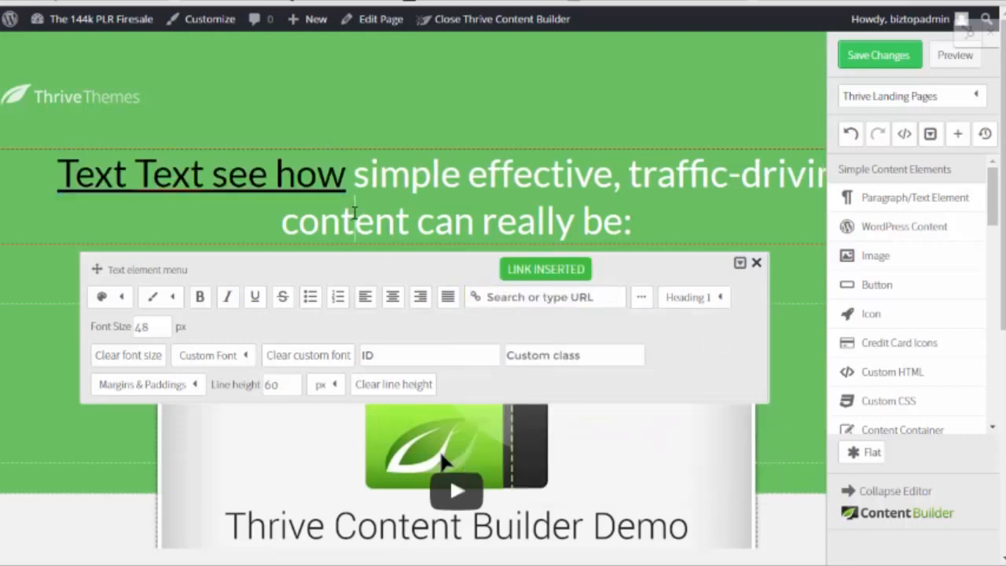
pyautogui.click(756, 264)
# Step: Change the responsive video's type to Vimeo and start editing its video URL
pyautogui.scroll(-3, 743, 278)
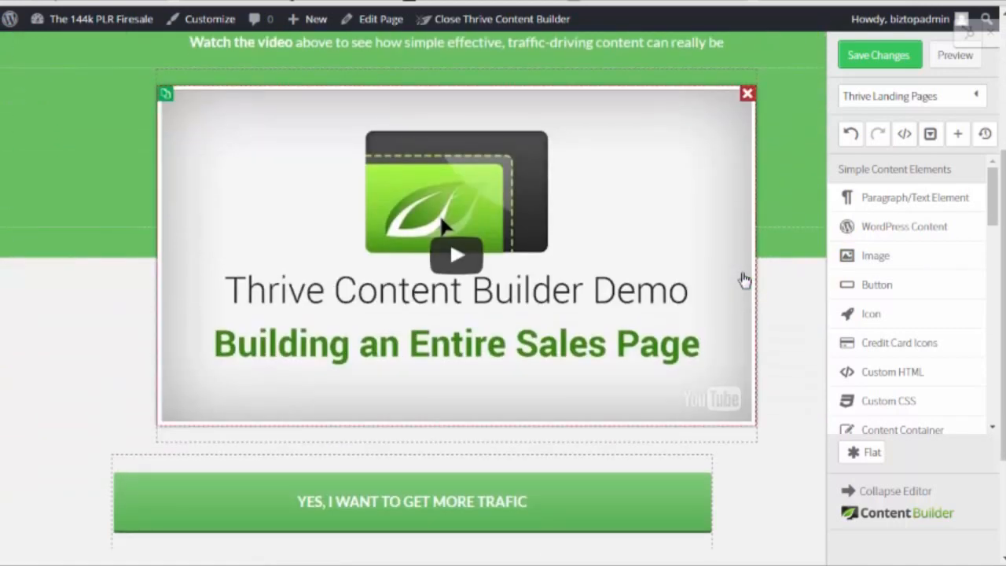
pyautogui.scroll(1, 481, 305)
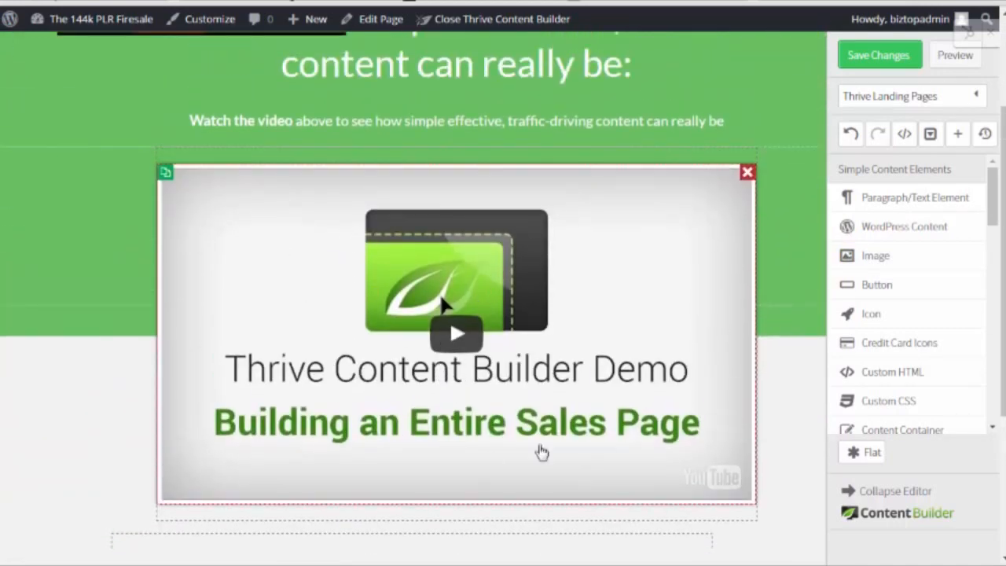
pyautogui.click(285, 276)
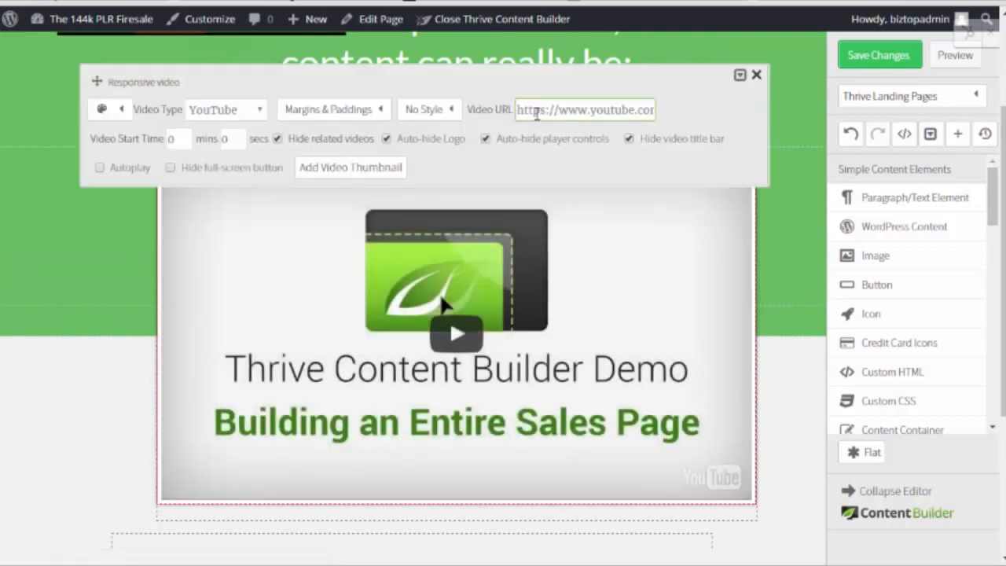
pyautogui.moveTo(533, 109); pyautogui.dragTo(662, 105)
pyautogui.moveTo(630, 109); pyautogui.dragTo(469, 118)
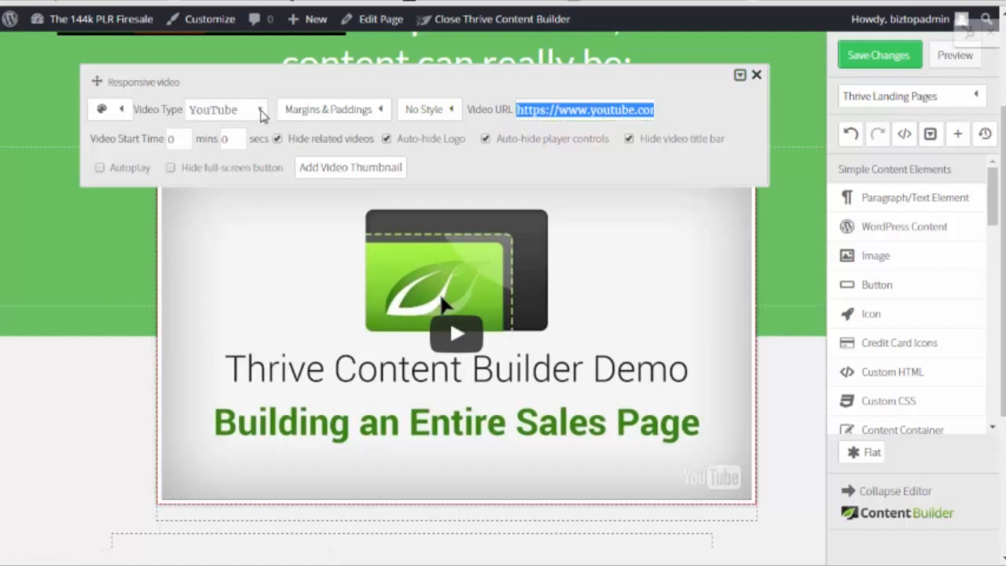
pyautogui.click(261, 112)
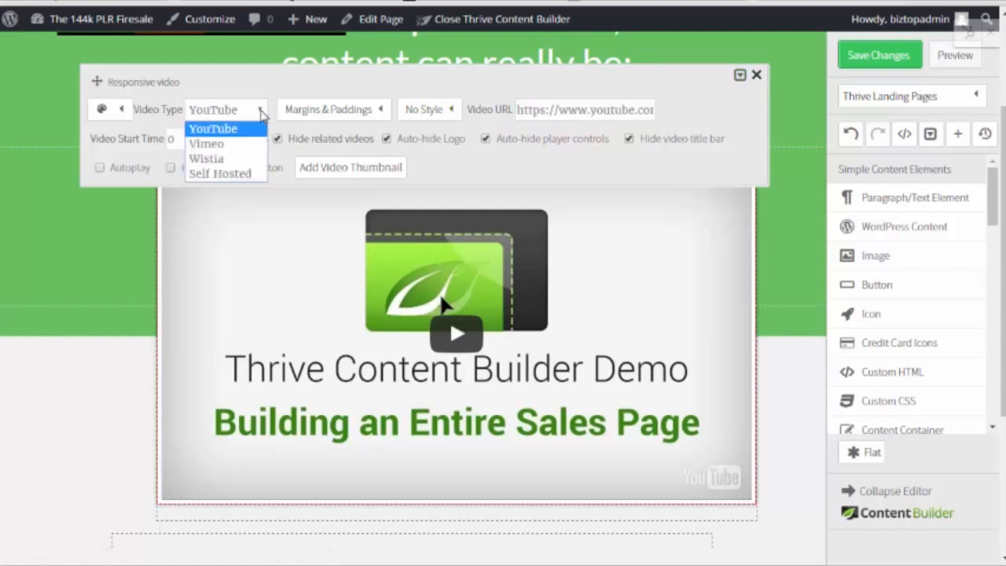
pyautogui.click(211, 145)
pyautogui.click(575, 110)
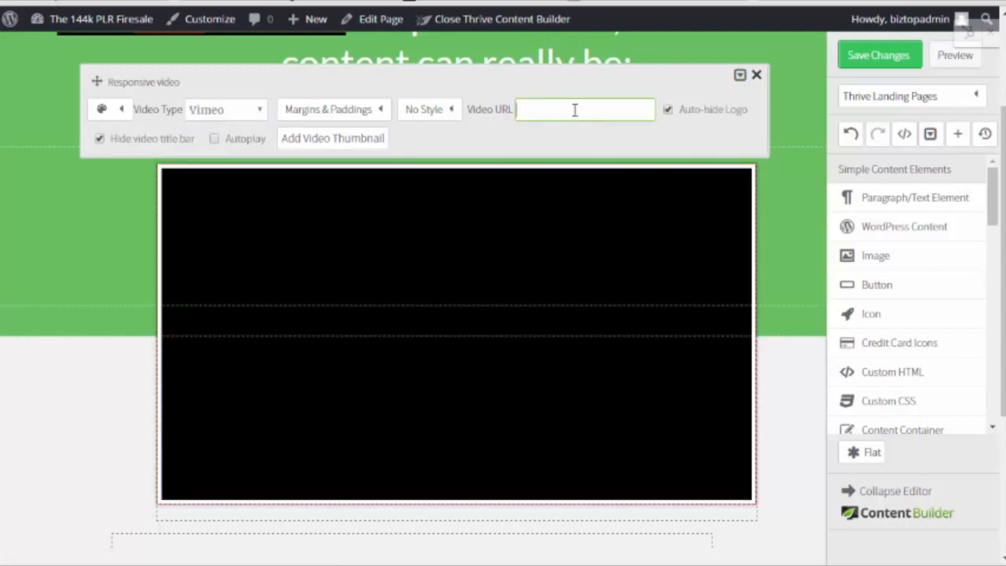
# Step: View the other available video types and the video's colour options, and close the video settings
pyautogui.click(260, 109)
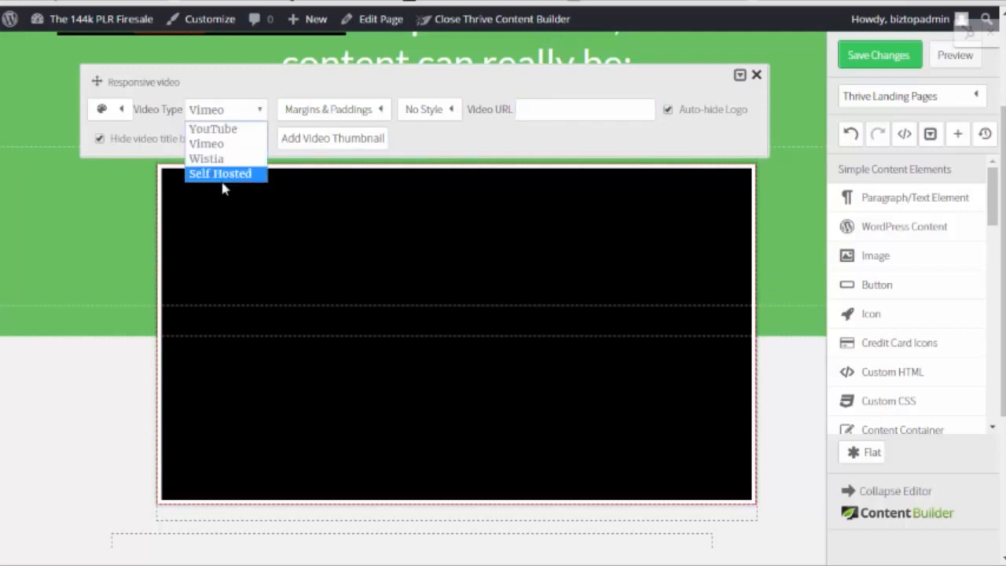
pyautogui.click(222, 80)
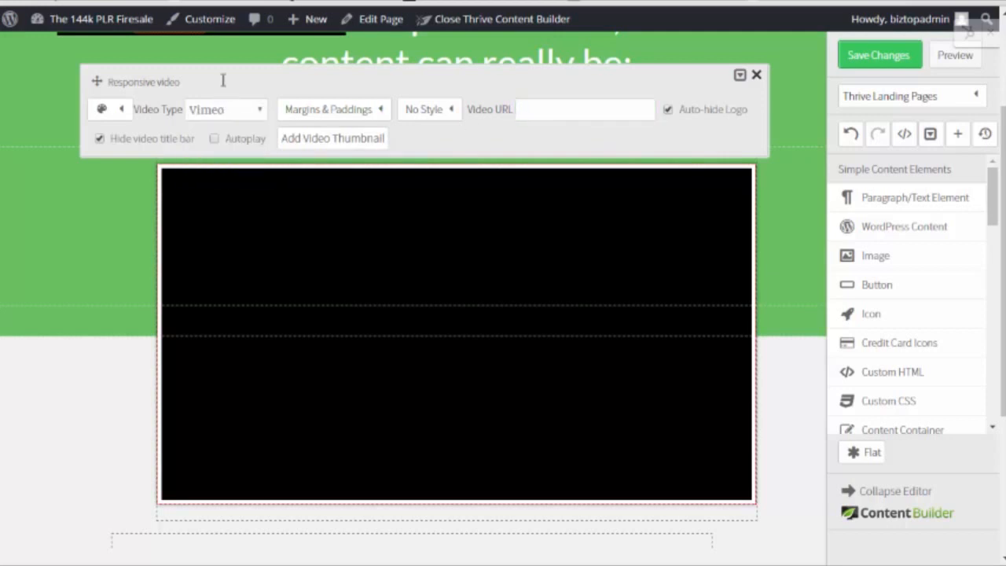
pyautogui.click(103, 109)
pyautogui.click(305, 86)
pyautogui.click(756, 75)
# Step: Add a paragraph element above the green call-to-action button with the text "Text Here"
pyautogui.scroll(-2, 767, 253)
pyautogui.scroll(-2, 767, 253)
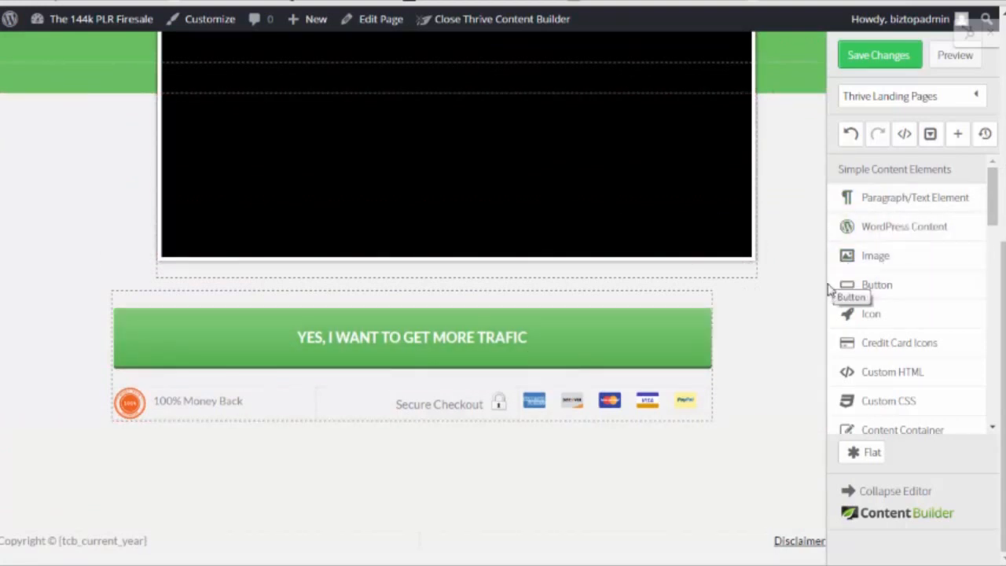
pyautogui.moveTo(880, 198); pyautogui.dragTo(396, 306)
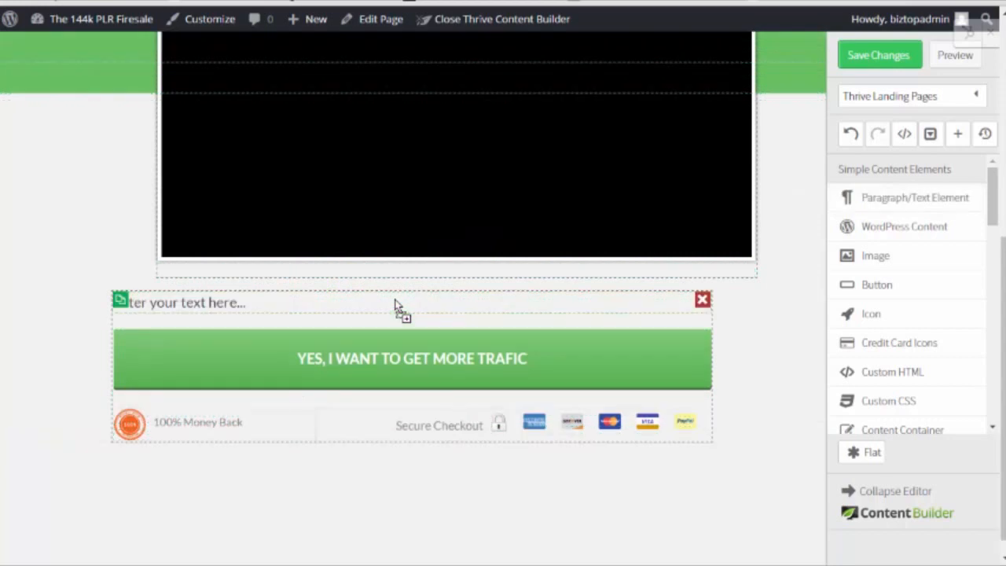
pyautogui.click(306, 302)
pyautogui.write('Text Here')
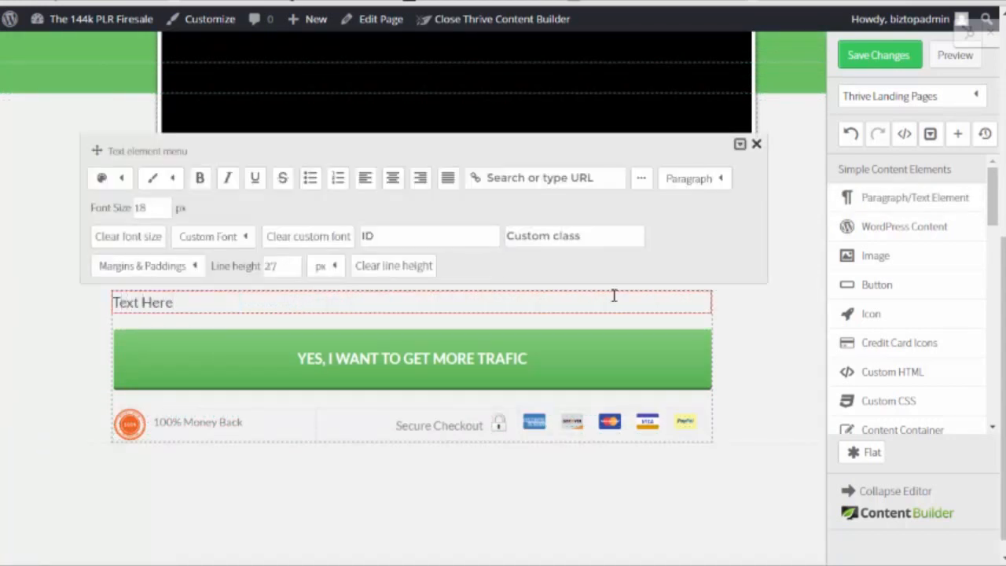
pyautogui.click(750, 310)
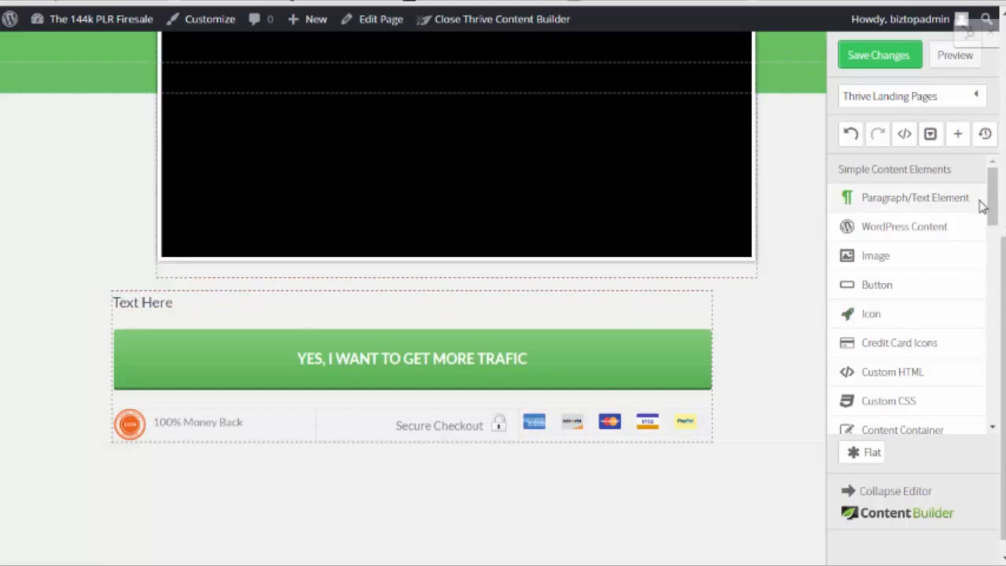
# Step: Add a Style 1 content box with headline below the money-back and secure checkout row
pyautogui.scroll(-4, 988, 203)
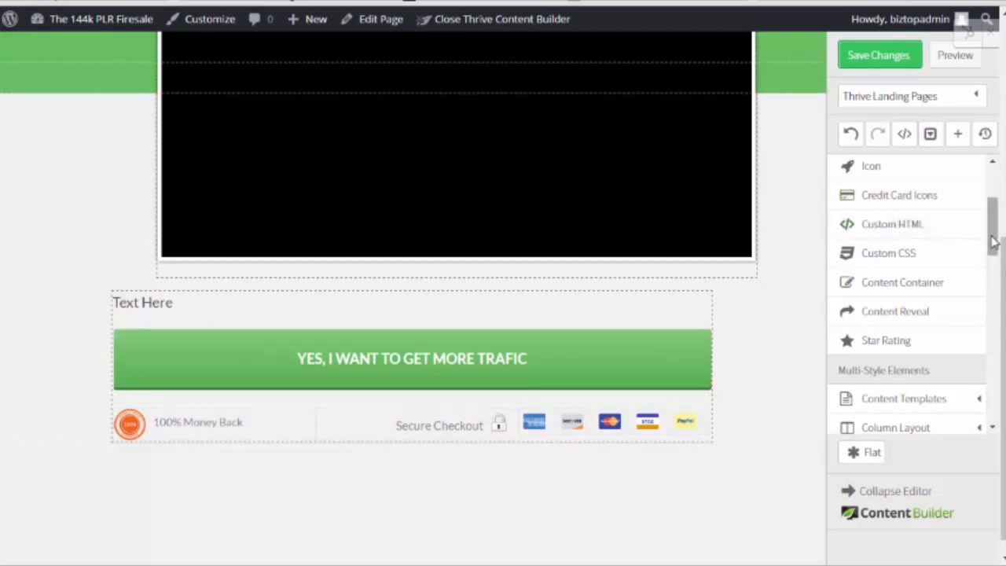
pyautogui.scroll(-5, 984, 267)
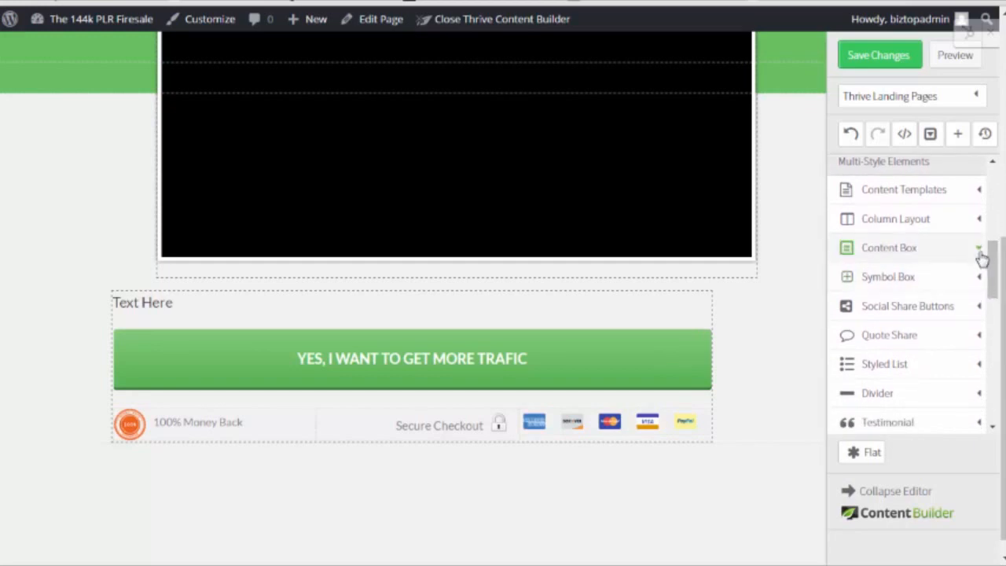
pyautogui.click(979, 250)
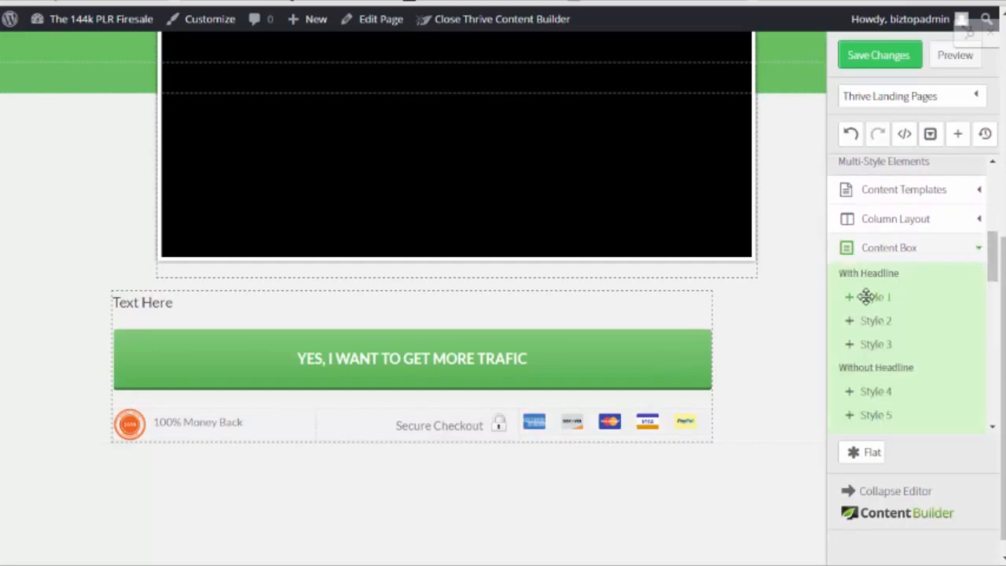
pyautogui.moveTo(866, 297); pyautogui.dragTo(489, 460)
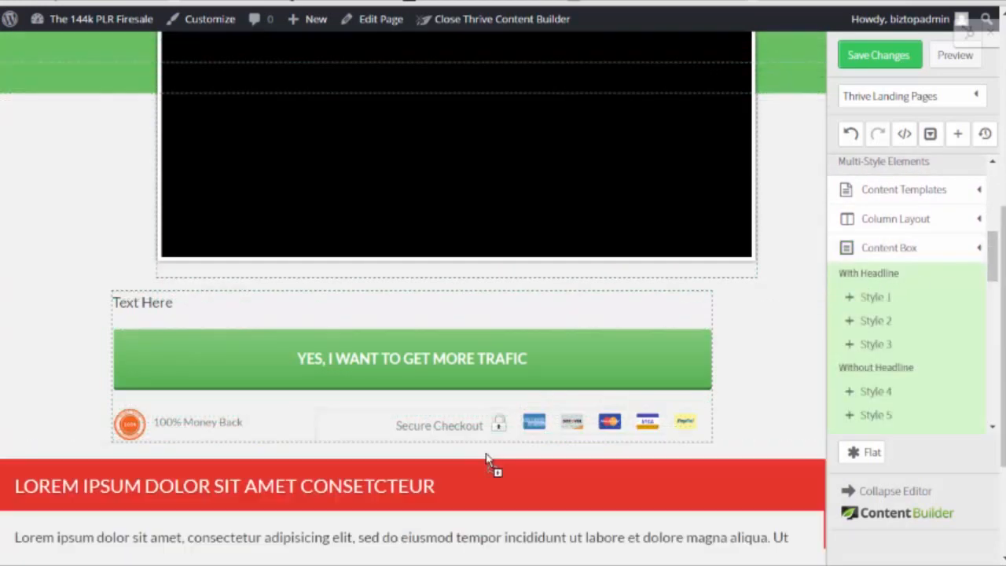
pyautogui.scroll(-2, 515, 471)
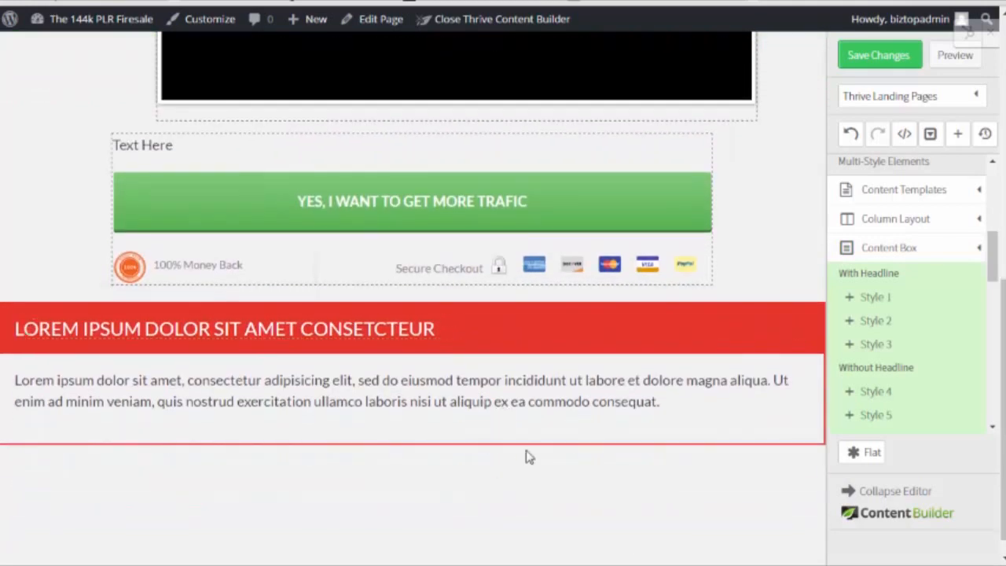
# Step: Change the content box's headline background colour to blue
pyautogui.click(436, 326)
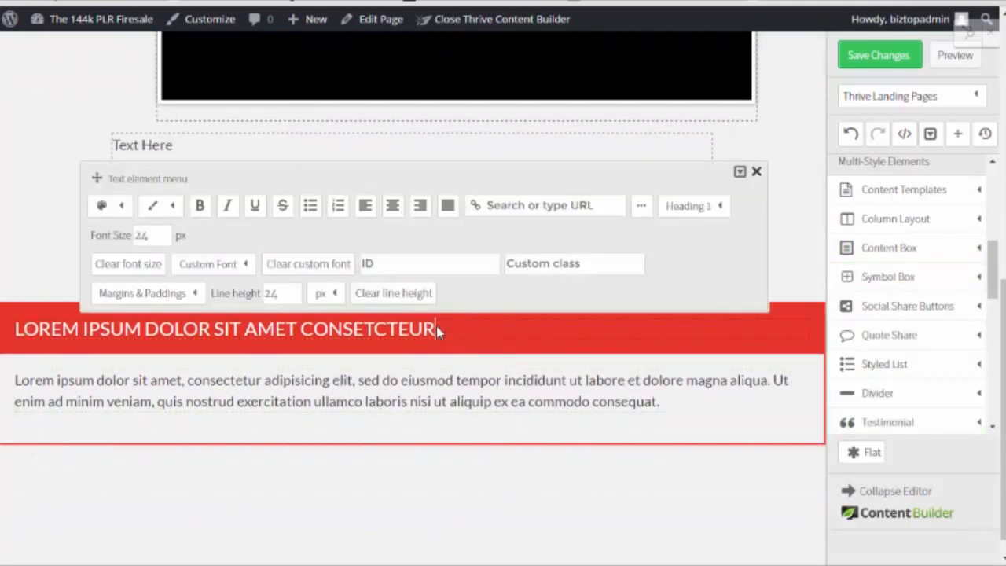
pyautogui.click(24, 314)
pyautogui.click(14, 317)
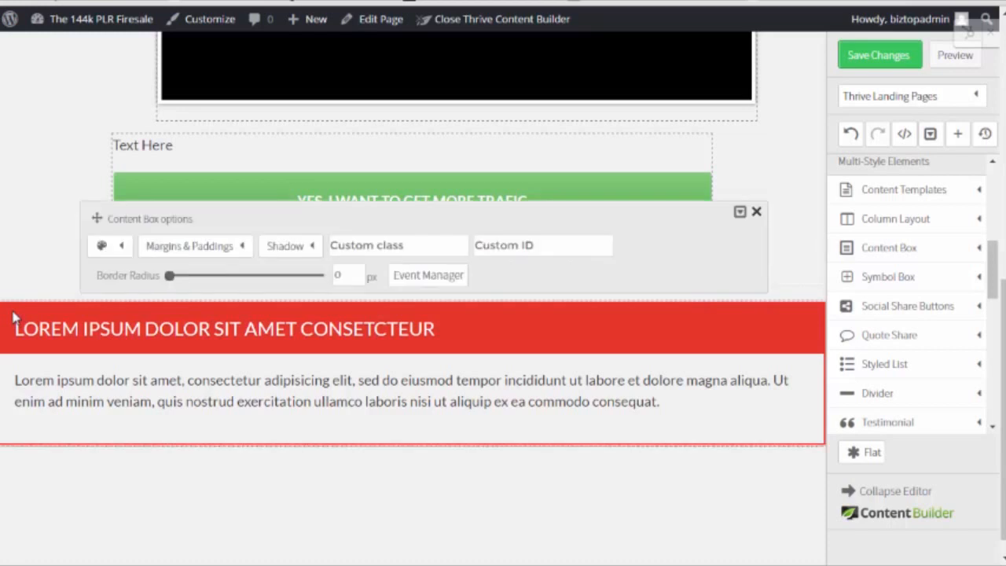
pyautogui.click(103, 246)
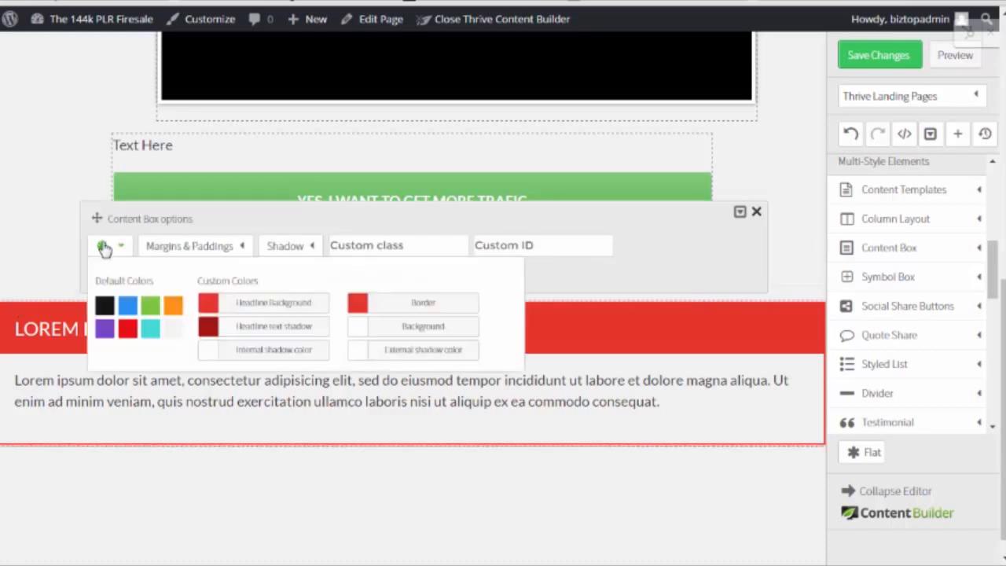
pyautogui.click(207, 306)
pyautogui.moveTo(89, 140); pyautogui.dragTo(182, 135)
pyautogui.click(492, 271)
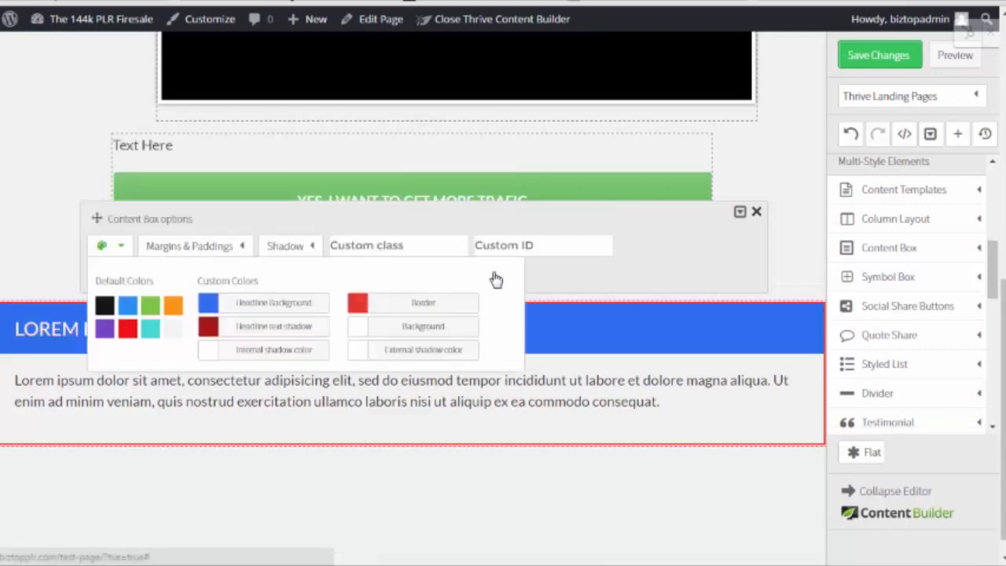
# Step: Set the content box's border colour to a dark blue-violet around #2e1a89 and close its options
pyautogui.click(357, 303)
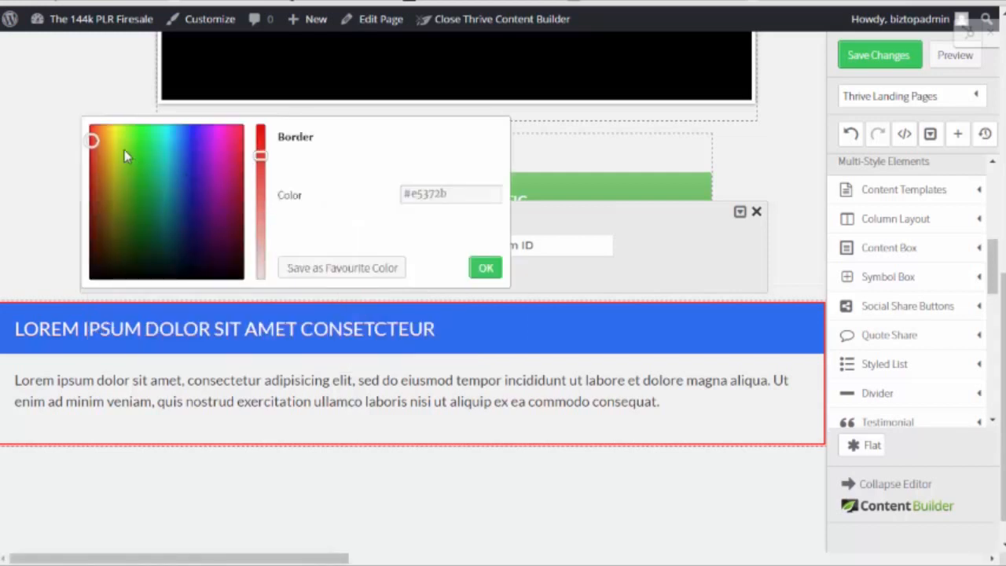
pyautogui.moveTo(95, 141); pyautogui.dragTo(198, 196)
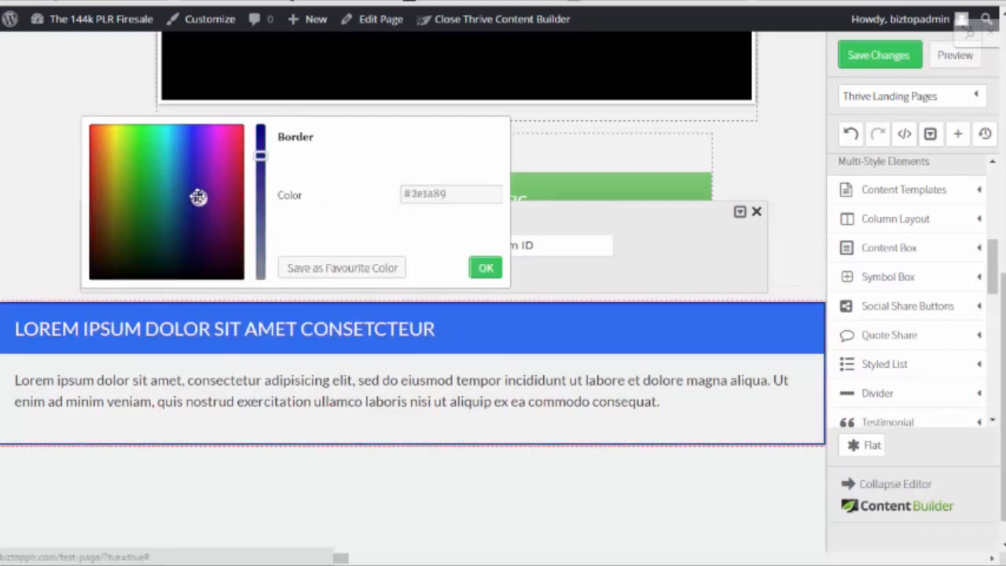
pyautogui.click(485, 269)
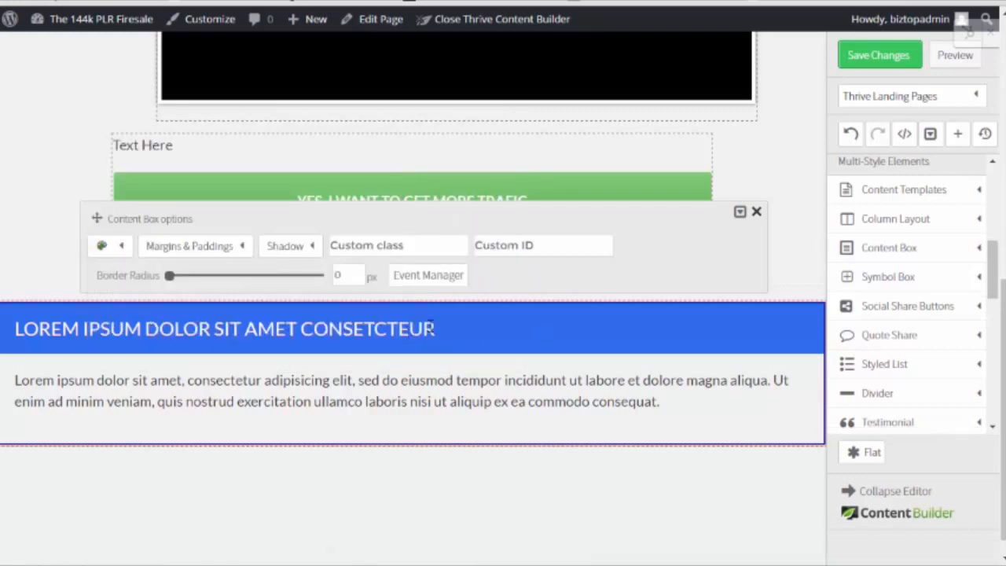
pyautogui.click(757, 214)
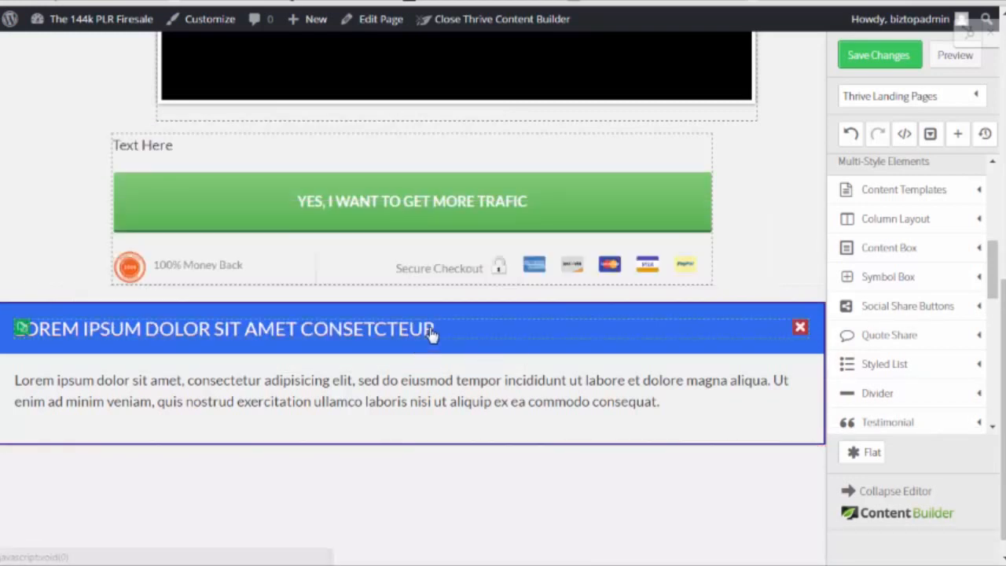
# Step: Replace the content box's headline text with "Our Headline Here" and centre it
pyautogui.click(440, 332)
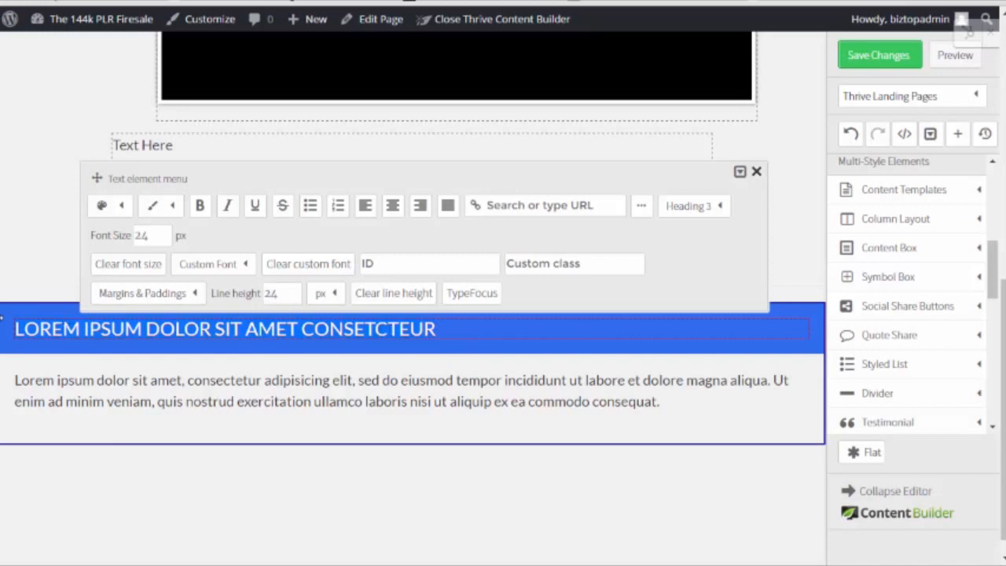
pyautogui.write('Our He')
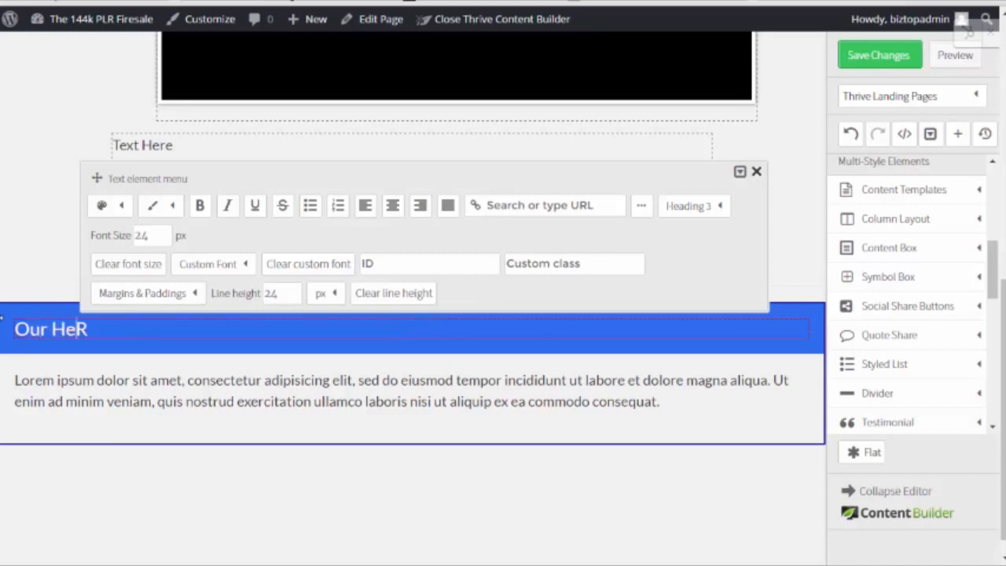
pyautogui.write('adline Here')
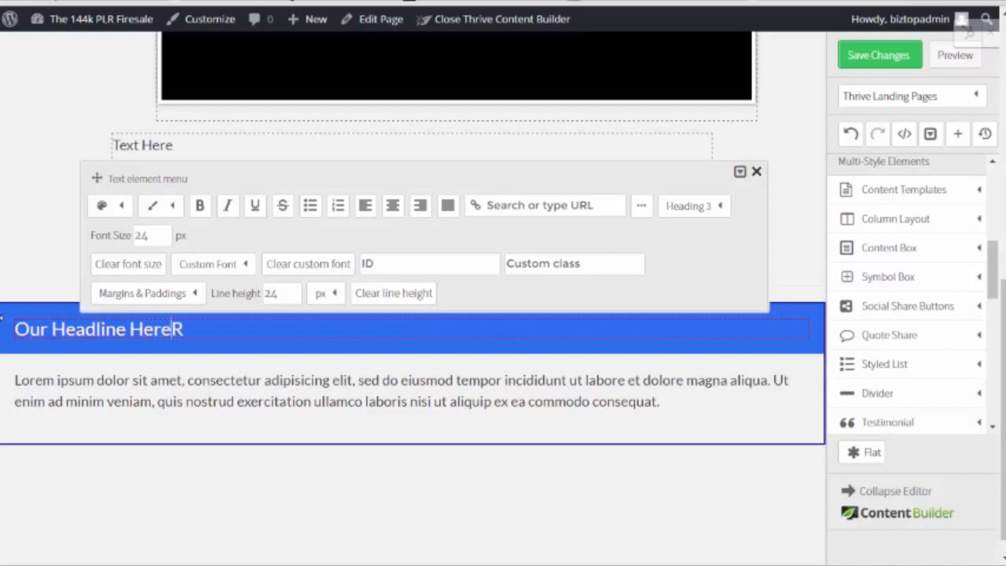
pyautogui.click(392, 206)
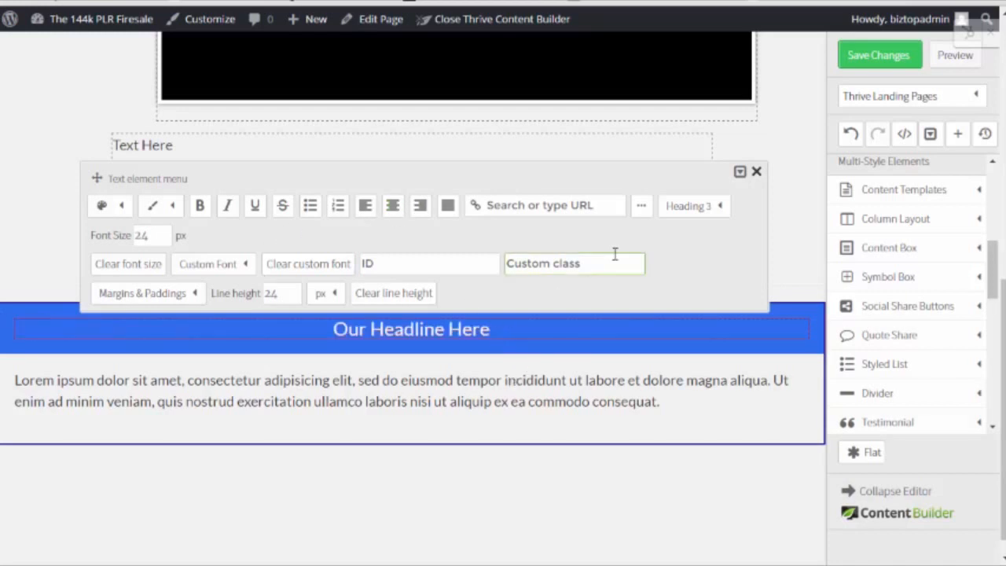
# Step: Format the content box's headline as Heading 1 and close the text options
pyautogui.click(680, 206)
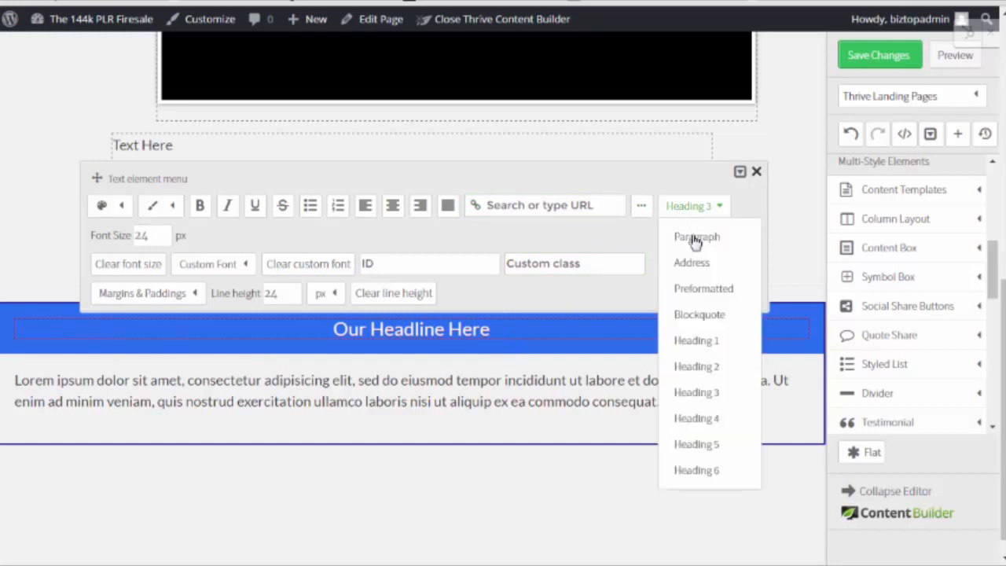
pyautogui.click(699, 343)
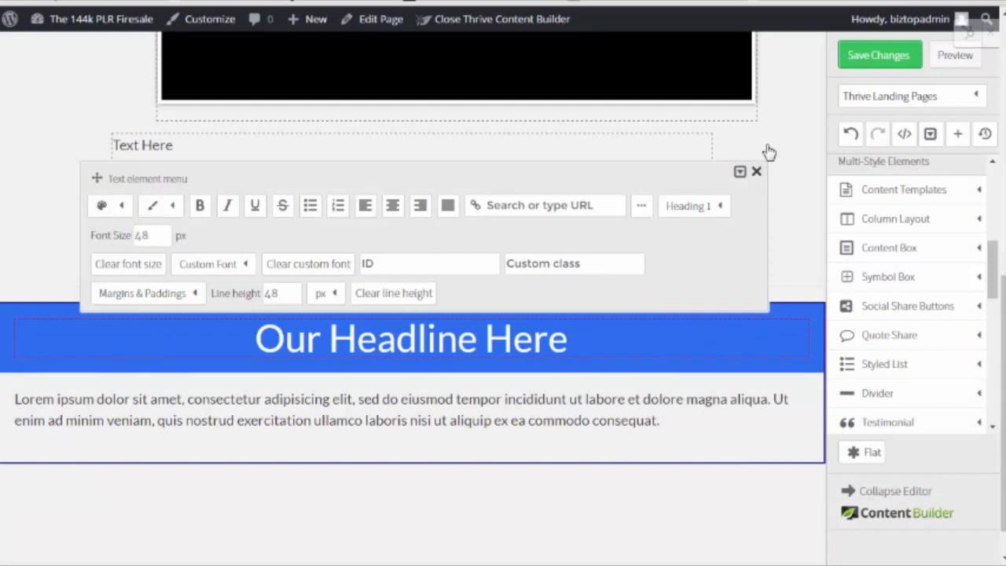
pyautogui.click(756, 171)
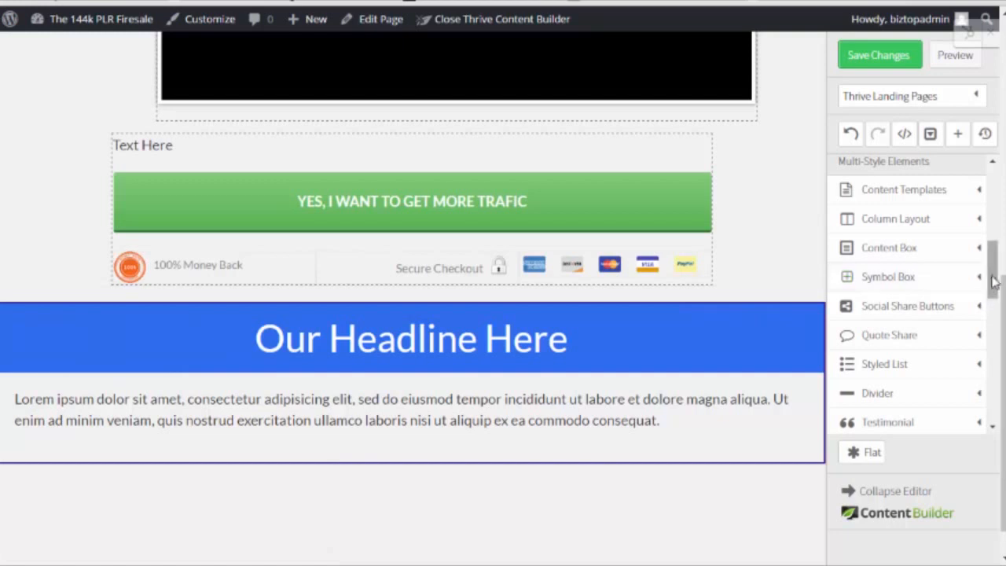
# Step: Add Style 1, Style 2 and Style 3 styled lists below the content box
pyautogui.scroll(-1, 990, 285)
pyautogui.click(980, 338)
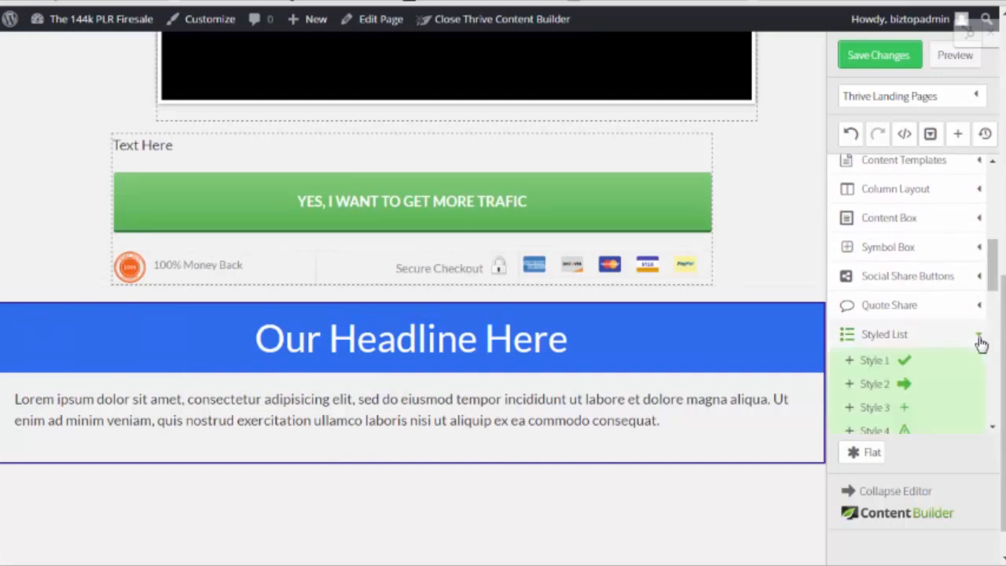
pyautogui.scroll(-5, 943, 343)
pyautogui.moveTo(874, 213); pyautogui.dragTo(379, 479)
pyautogui.scroll(-3, 535, 482)
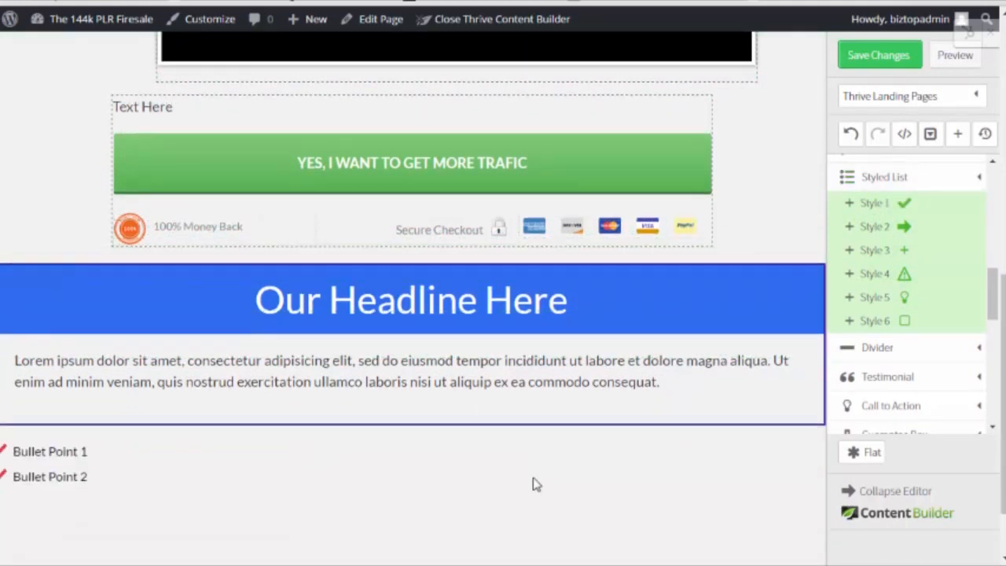
pyautogui.moveTo(865, 234); pyautogui.dragTo(206, 452)
pyautogui.moveTo(880, 245); pyautogui.dragTo(79, 523)
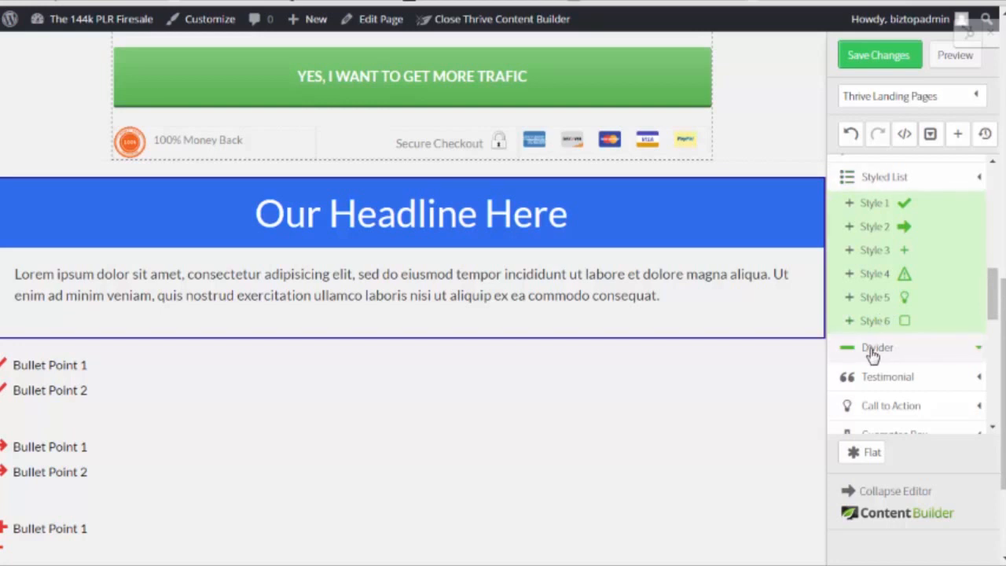
# Step: Delete all the styled lists below the content box, undoing and redoing the last removal
pyautogui.scroll(-2, 858, 360)
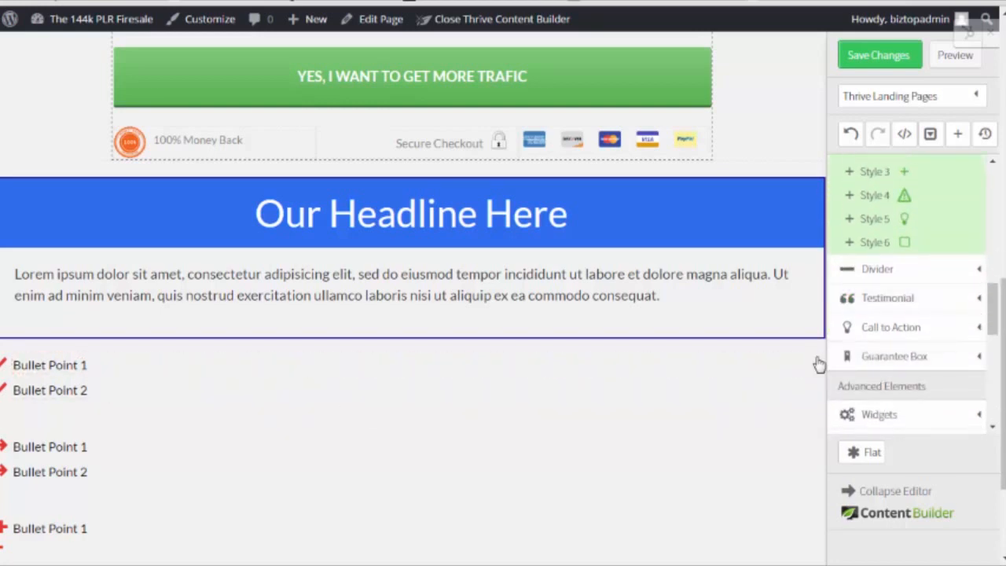
pyautogui.click(817, 364)
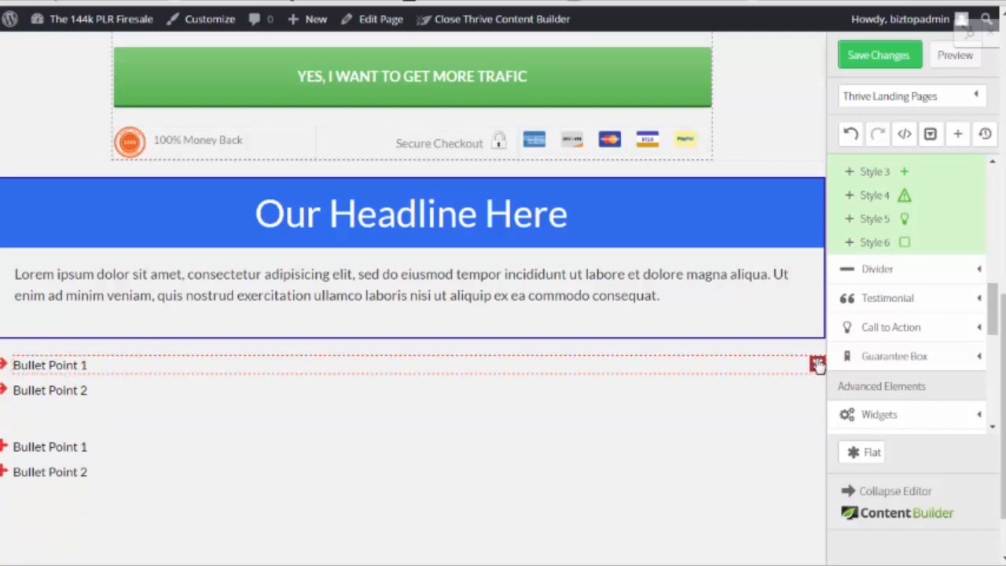
pyautogui.click(817, 364)
pyautogui.click(817, 365)
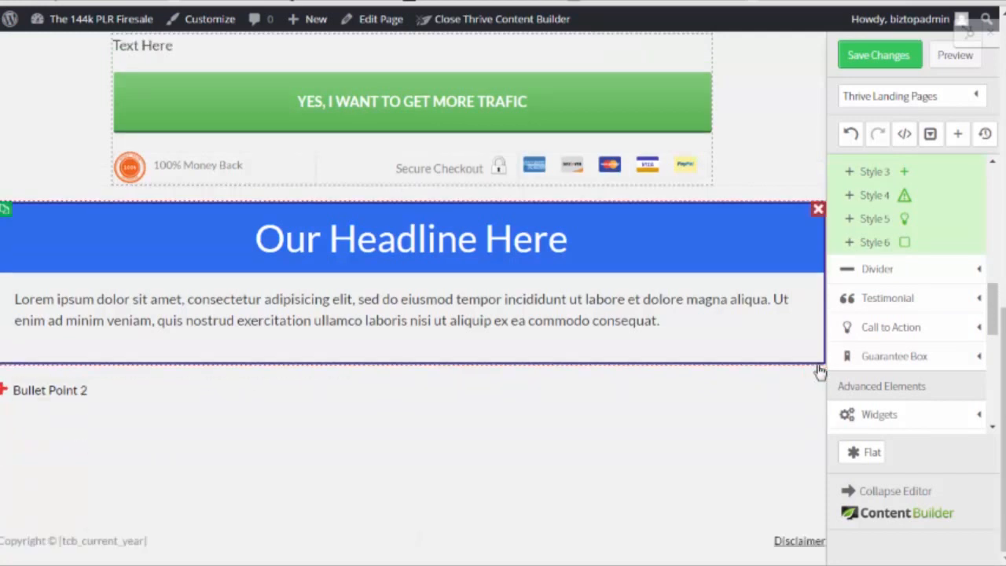
pyautogui.click(816, 389)
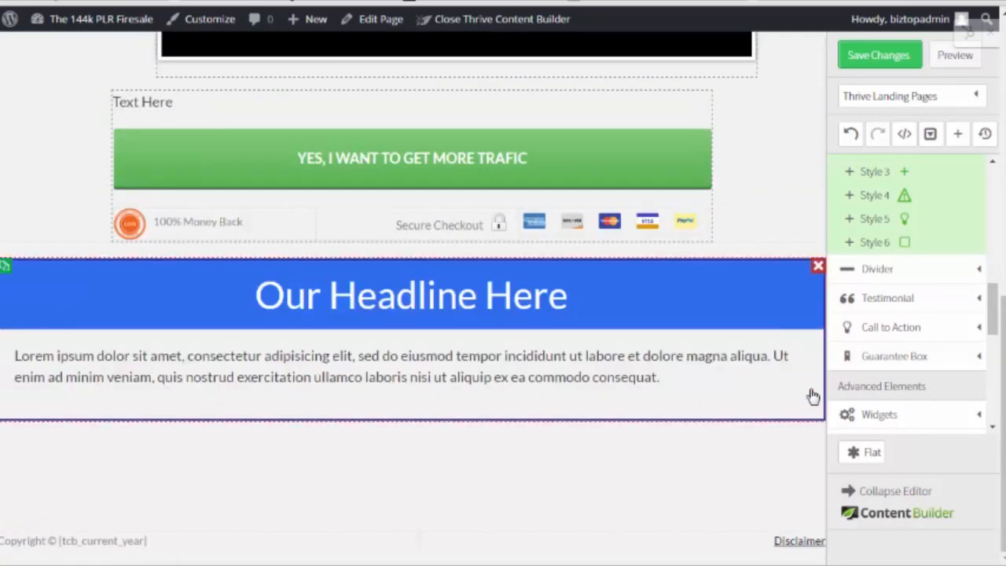
pyautogui.click(850, 135)
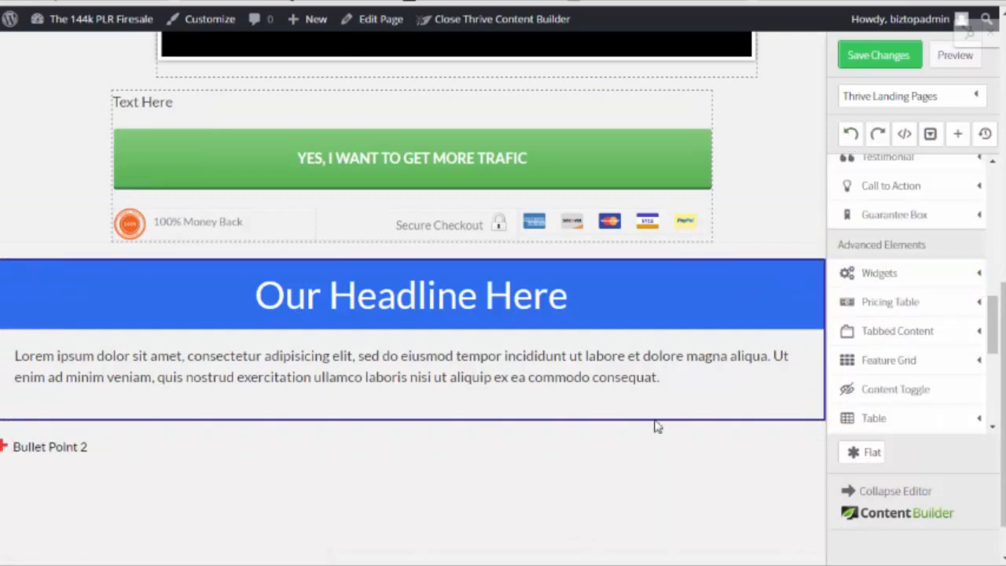
pyautogui.click(878, 135)
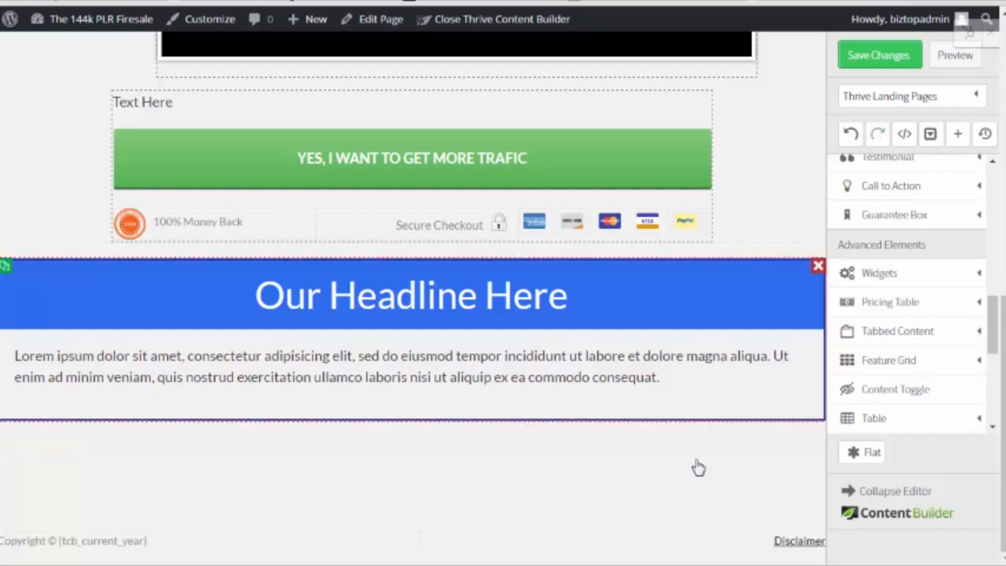
# Step: Look through the available advanced and theme elements, including the Data Elements options
pyautogui.scroll(-4, 994, 330)
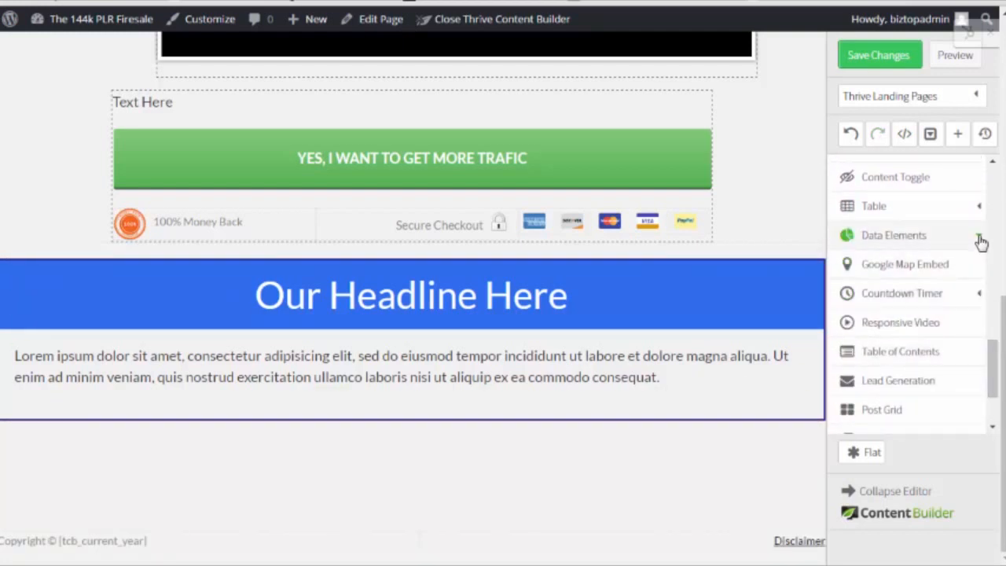
pyautogui.click(978, 238)
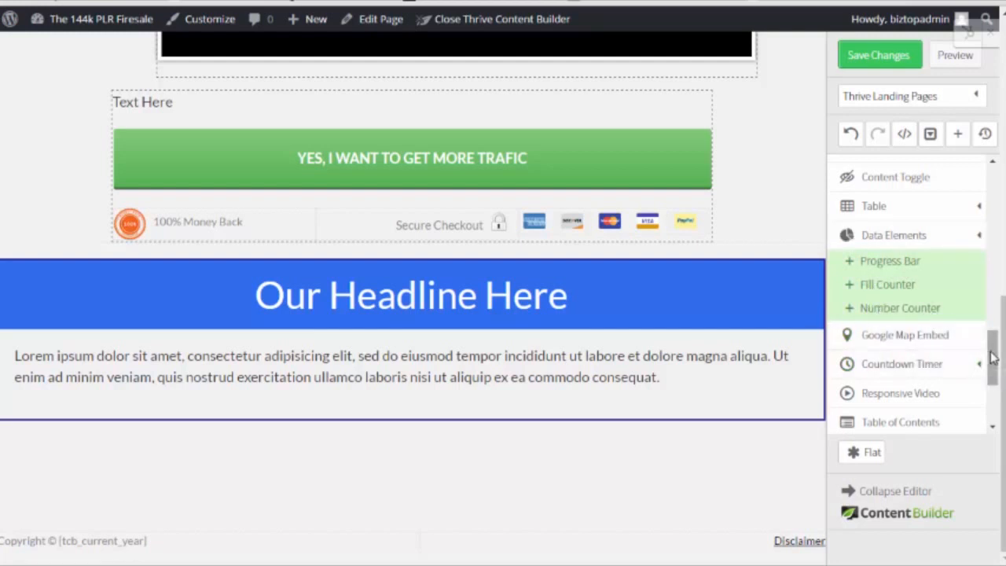
pyautogui.scroll(-3, 984, 377)
pyautogui.scroll(-1, 983, 389)
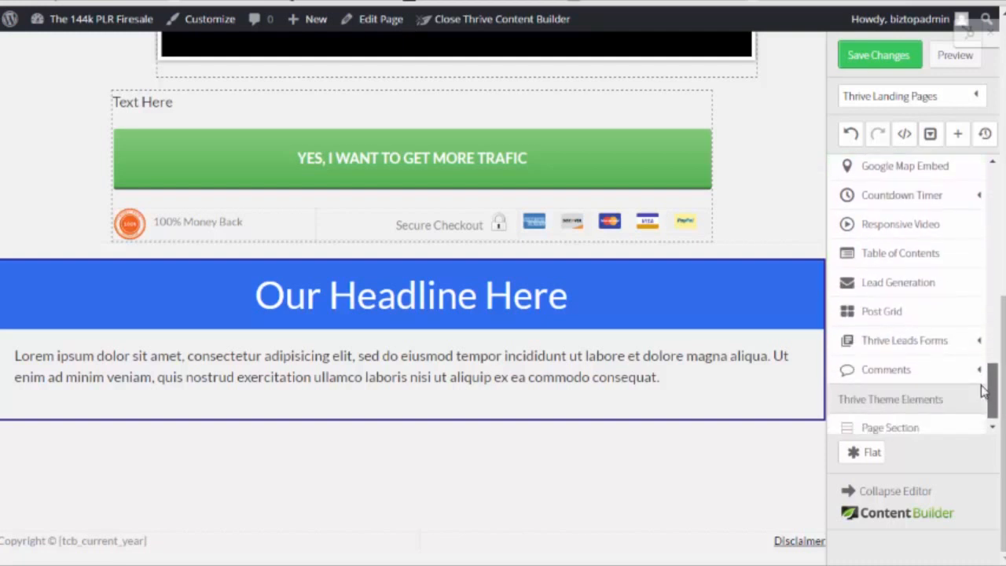
pyautogui.scroll(-1, 982, 390)
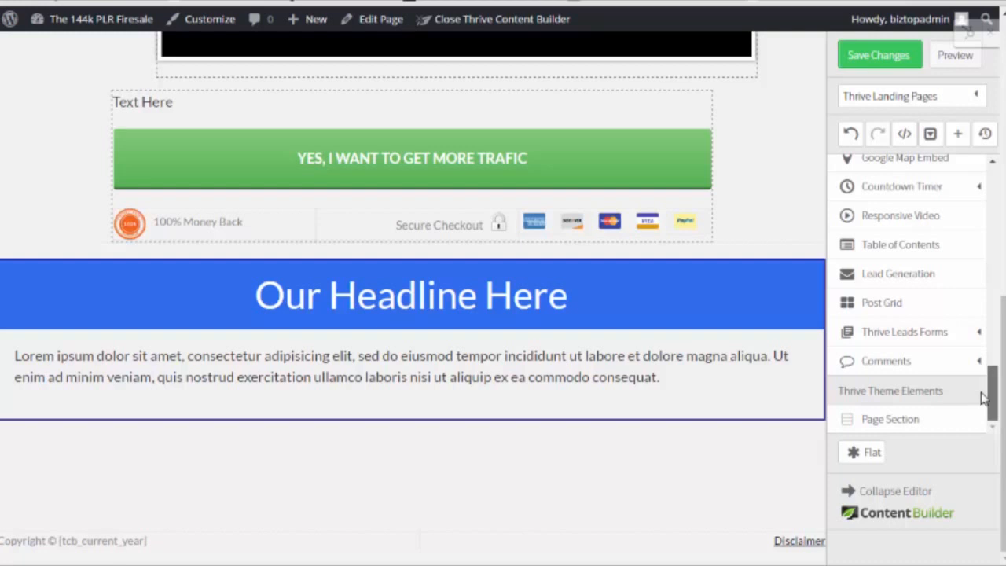
# Step: Add Style 1 and Style 2 guarantee boxes below the content box and remove the duplicate Style 2 box
pyautogui.moveTo(982, 399); pyautogui.dragTo(980, 290)
pyautogui.click(978, 272)
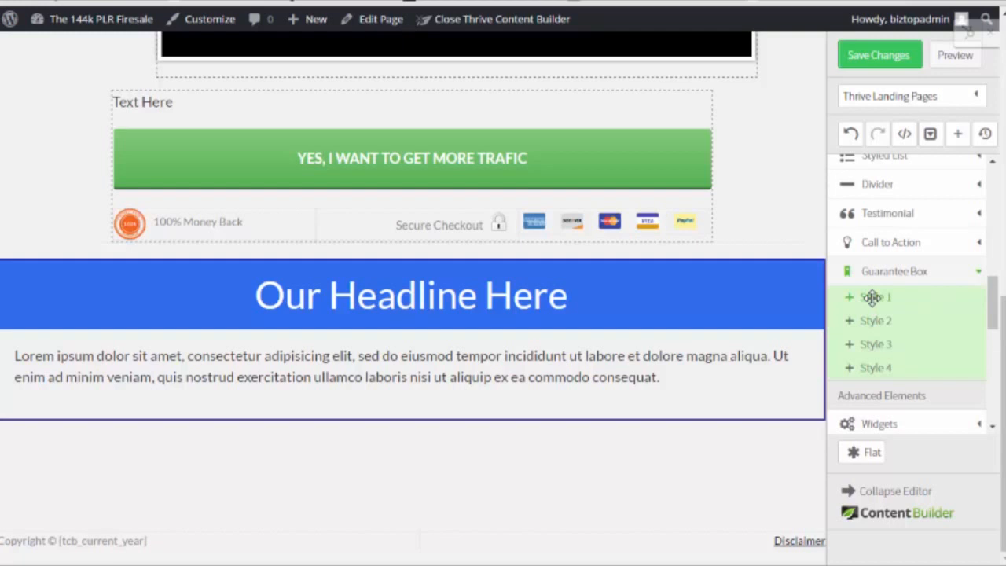
pyautogui.moveTo(872, 297); pyautogui.dragTo(563, 437)
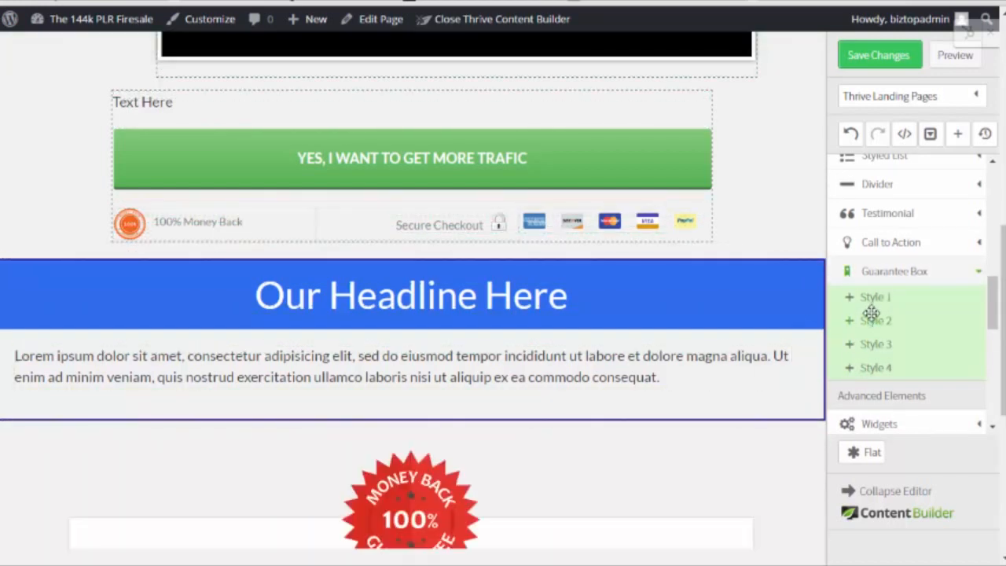
pyautogui.moveTo(871, 316); pyautogui.dragTo(552, 489)
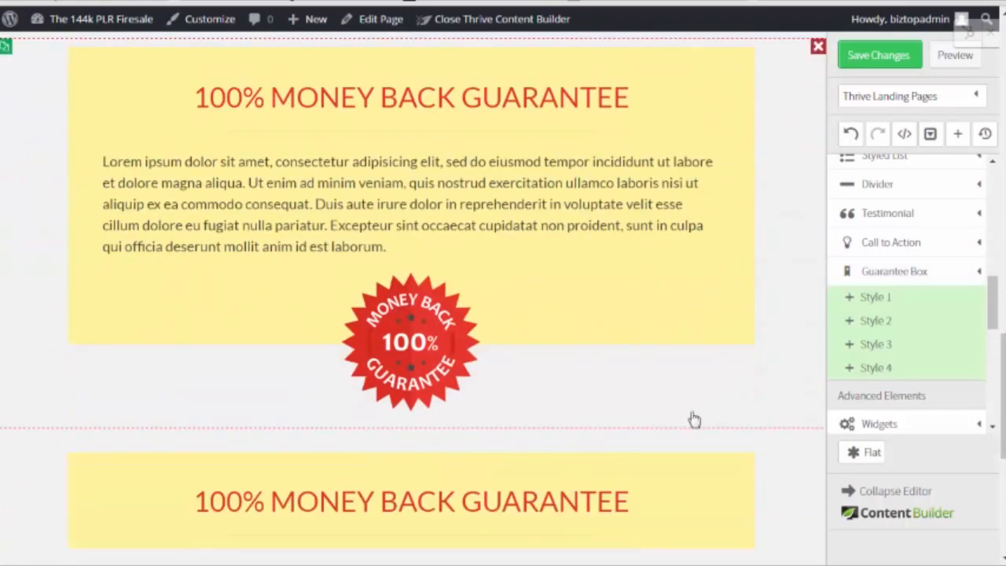
pyautogui.click(818, 450)
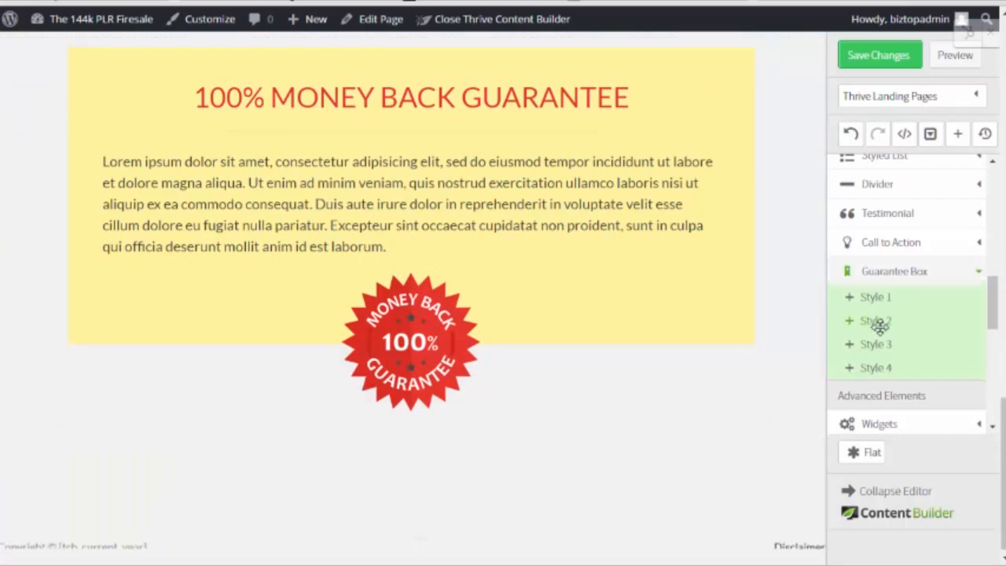
# Step: Add Style 3 and Style 4 guarantee boxes below the yellow Style 2 guarantee box
pyautogui.moveTo(873, 344); pyautogui.dragTo(454, 442)
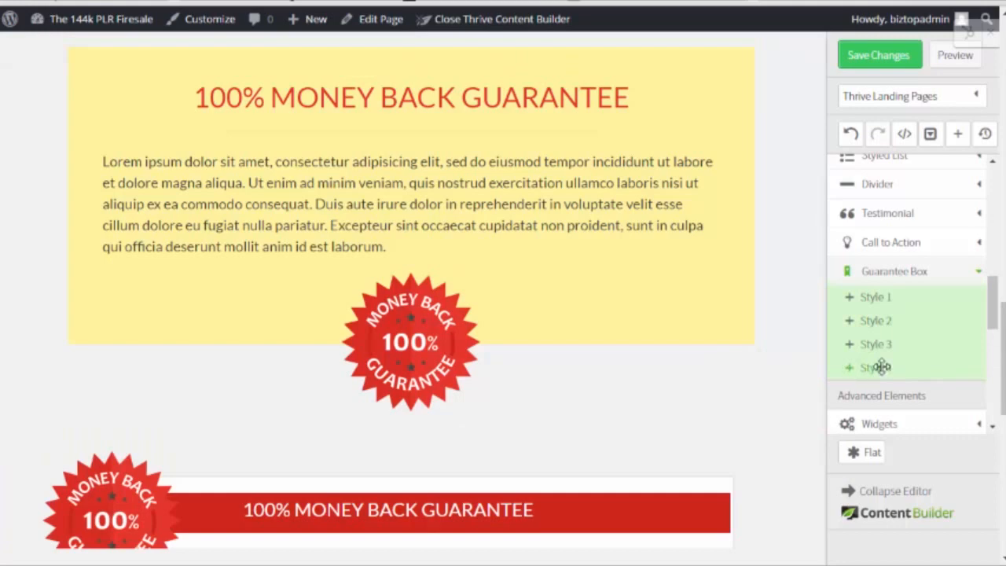
pyautogui.scroll(-8, 730, 464)
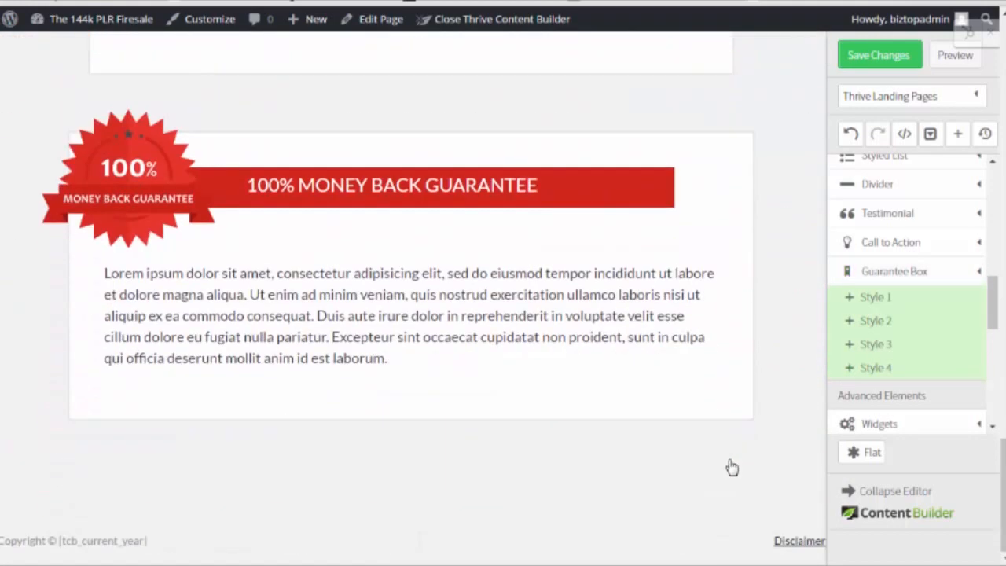
pyautogui.scroll(2, 768, 398)
pyautogui.scroll(-3, 767, 398)
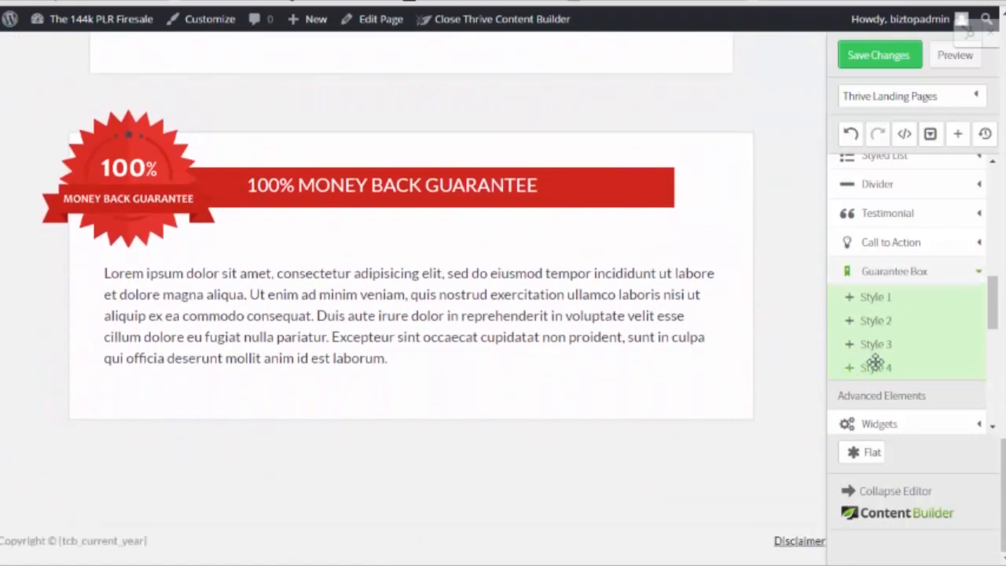
# Step: Delete the extra Style 4 guarantee box and the Style 3 guarantee box
pyautogui.click(875, 366)
pyautogui.scroll(-4, 732, 359)
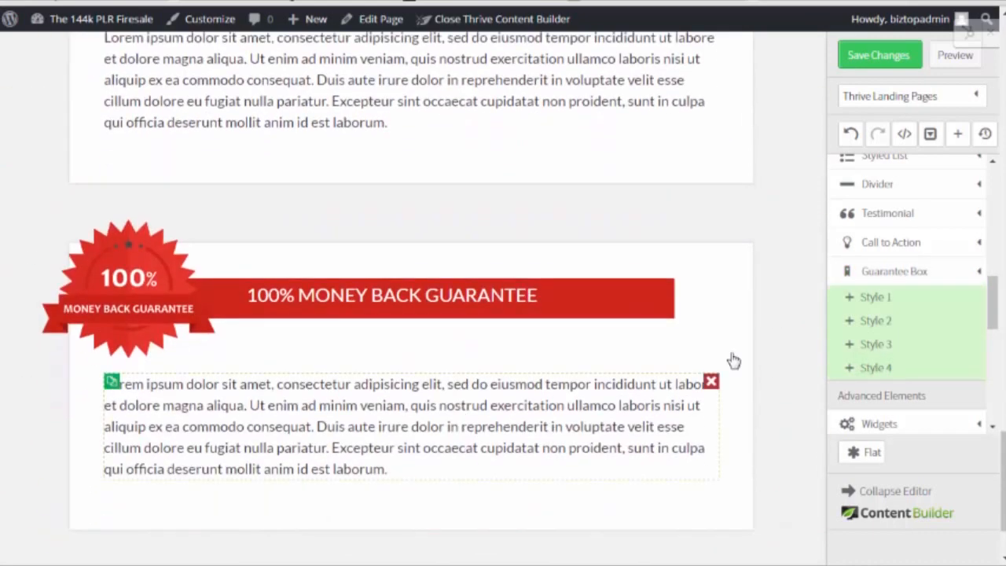
pyautogui.click(817, 210)
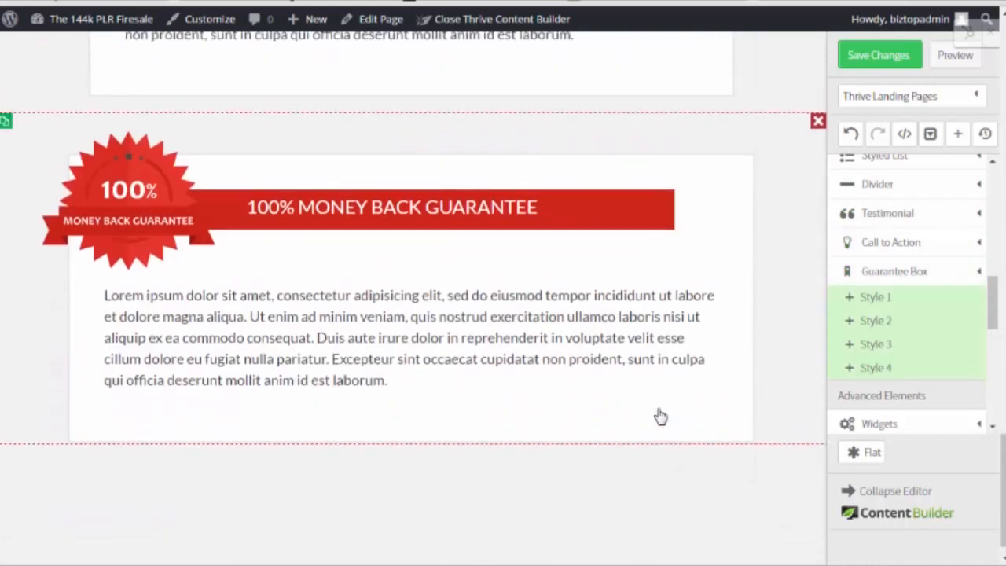
pyautogui.scroll(5, 658, 415)
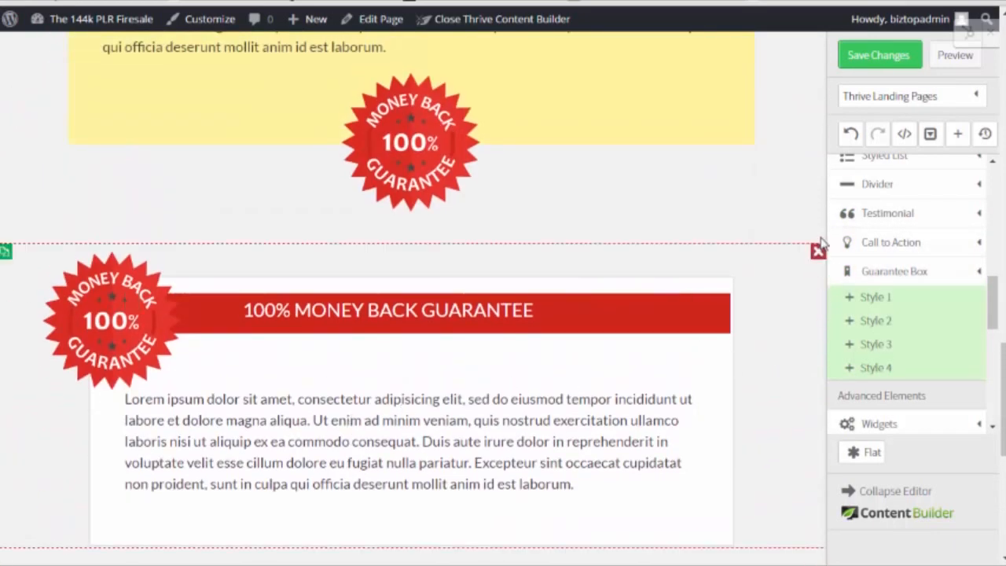
pyautogui.click(816, 252)
# Step: Compare the designs of the Style 1, Style 2 and Style 4 guarantee boxes on the page
pyautogui.scroll(1, 541, 416)
pyautogui.scroll(2, 386, 348)
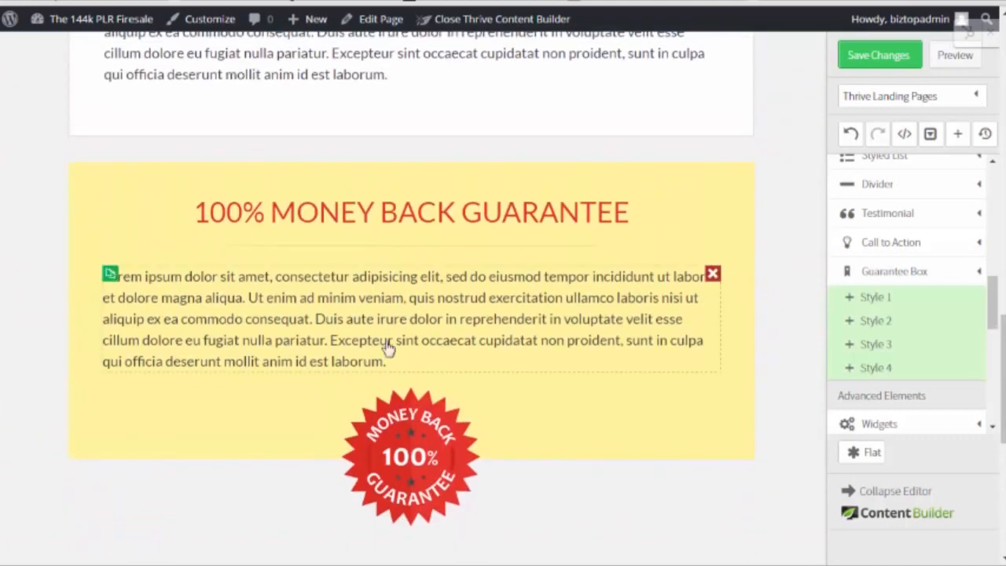
pyautogui.scroll(3, 319, 327)
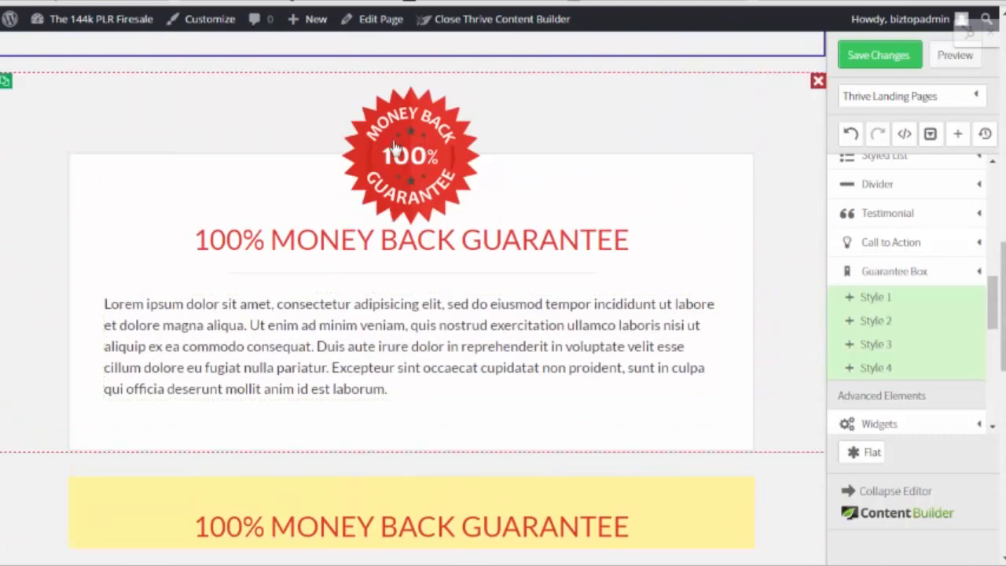
pyautogui.scroll(-8, 429, 346)
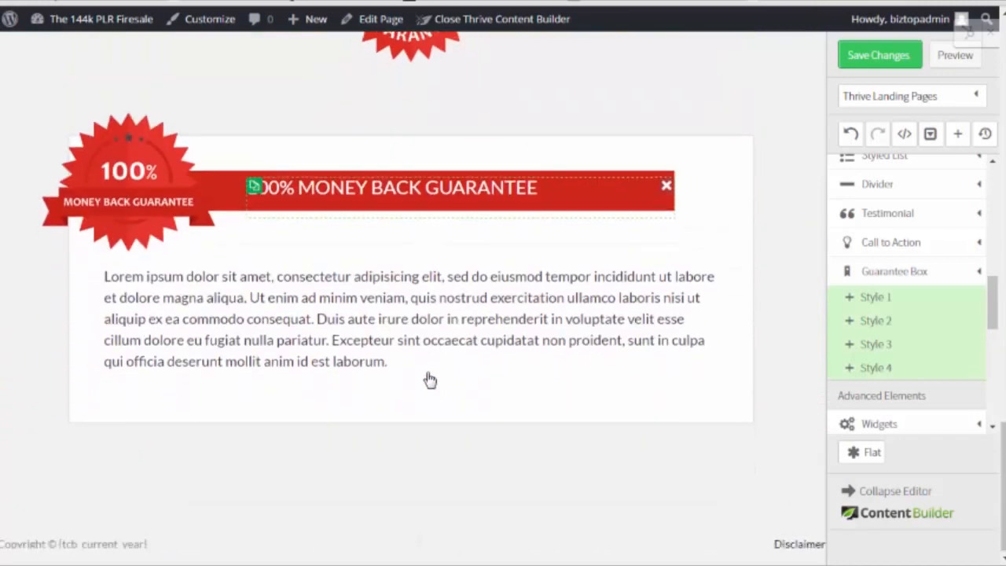
pyautogui.scroll(1, 130, 235)
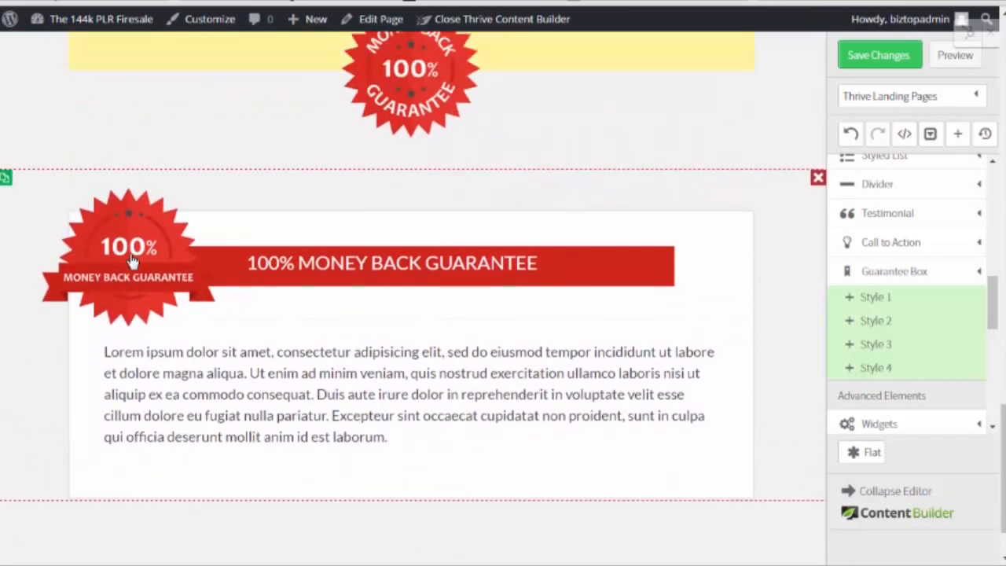
pyautogui.scroll(-1, 281, 320)
pyautogui.scroll(2, 488, 359)
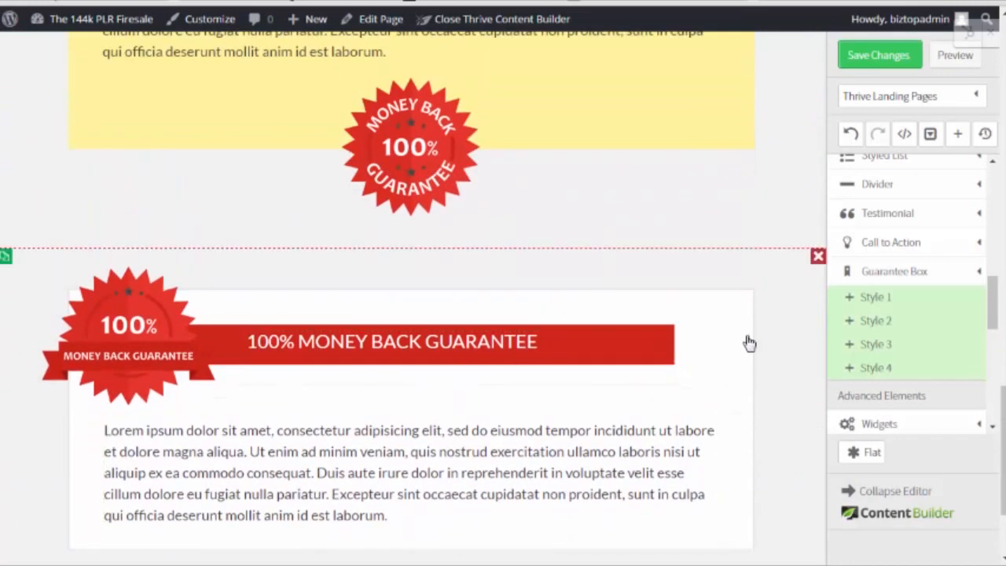
# Step: Delete the Style 4 guarantee box and the yellow Style 2 guarantee box, keeping only the Style 1 box
pyautogui.click(817, 255)
pyautogui.scroll(3, 784, 341)
pyautogui.scroll(-1, 817, 288)
pyautogui.scroll(-1, 818, 288)
pyautogui.click(818, 220)
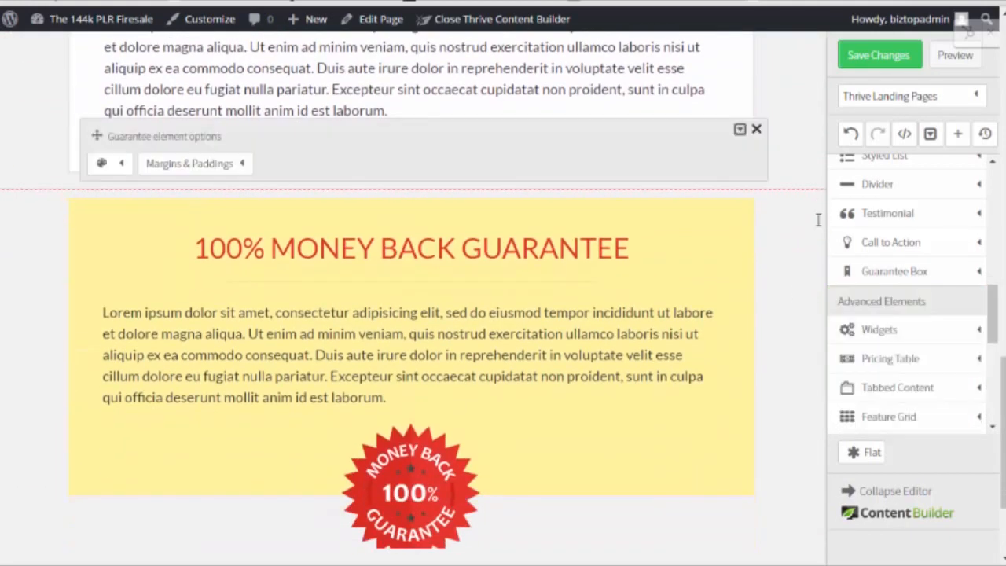
pyautogui.click(756, 130)
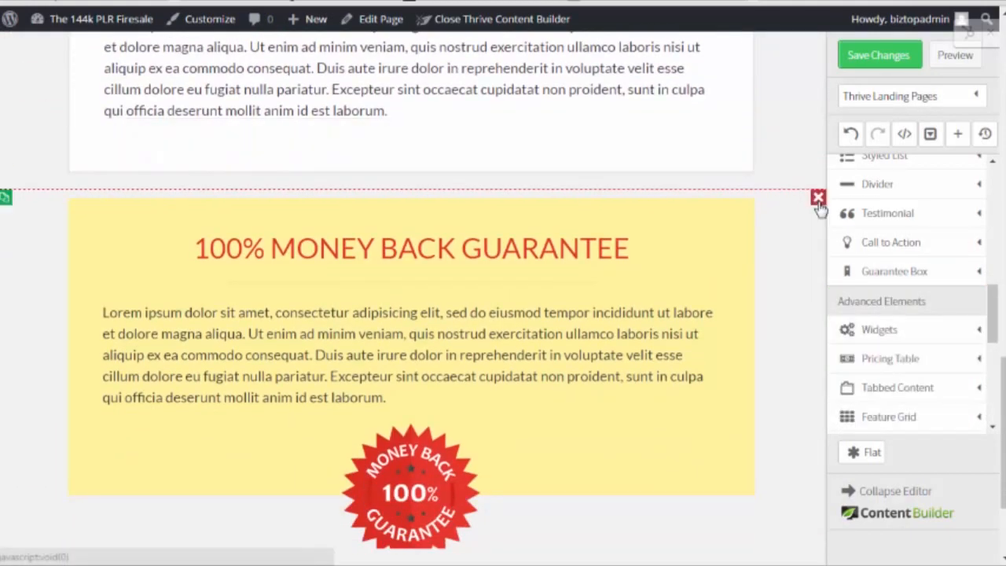
pyautogui.click(818, 197)
pyautogui.scroll(3, 557, 337)
pyautogui.scroll(-1, 514, 341)
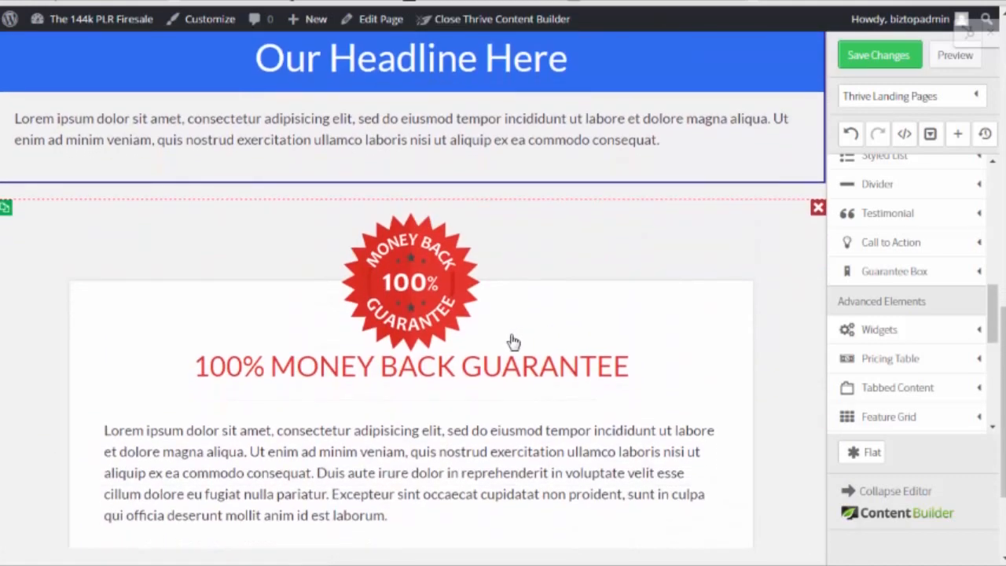
# Step: Replace the placeholder paragraph in the Style 1 guarantee box with "Your guarantee here..."
pyautogui.scroll(-3, 482, 344)
pyautogui.click(118, 287)
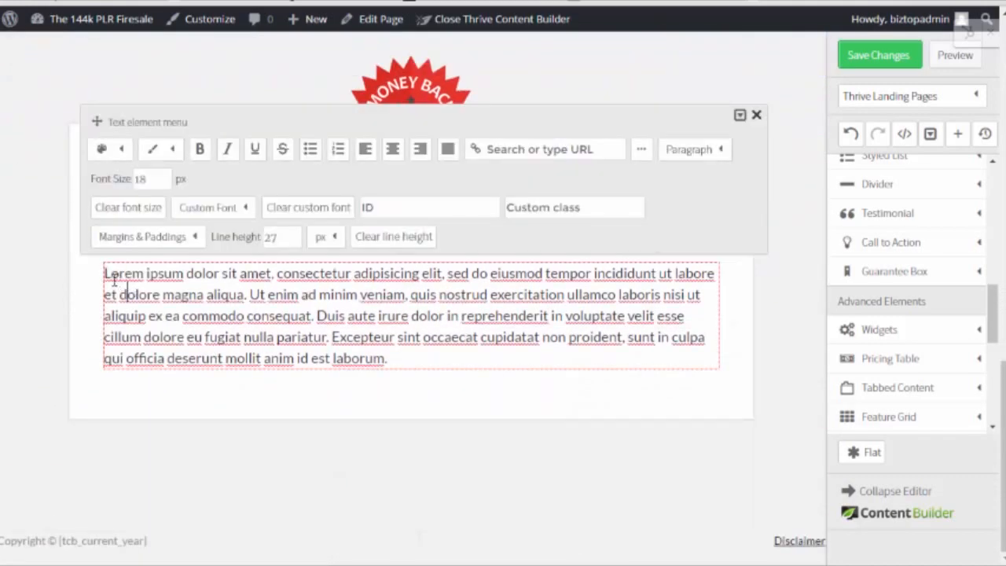
pyautogui.moveTo(106, 273); pyautogui.dragTo(409, 363)
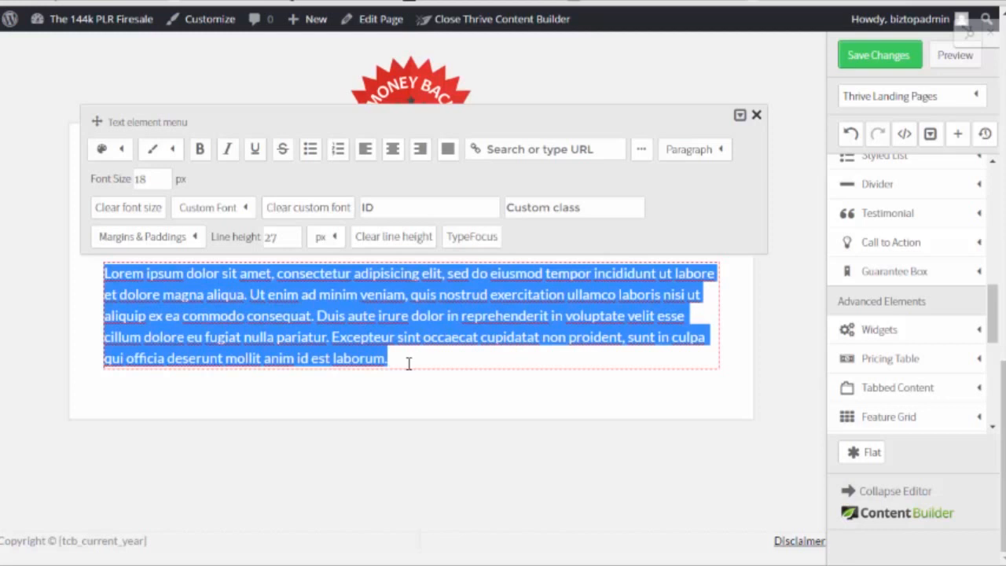
pyautogui.write('Your guarantee here...')
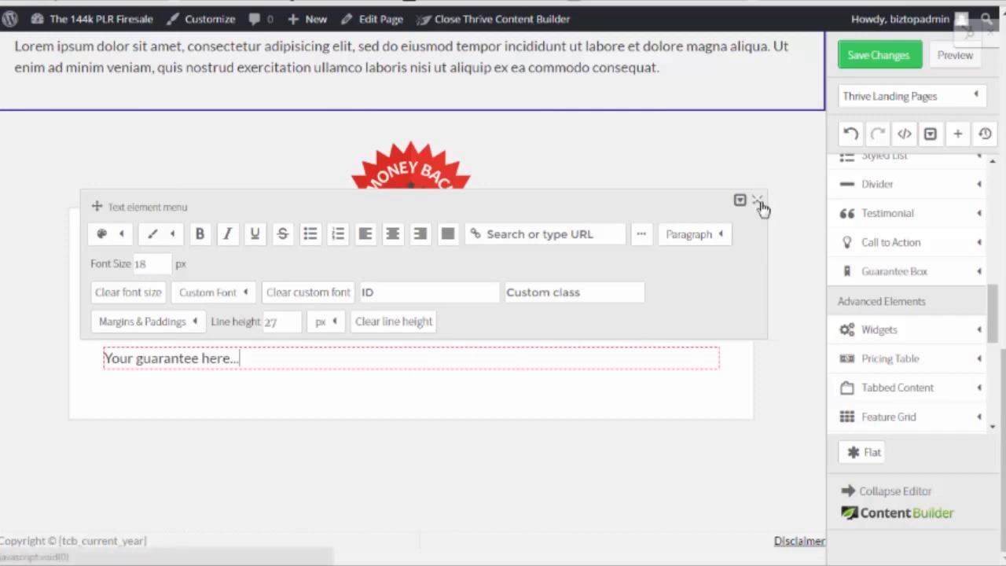
pyautogui.click(757, 201)
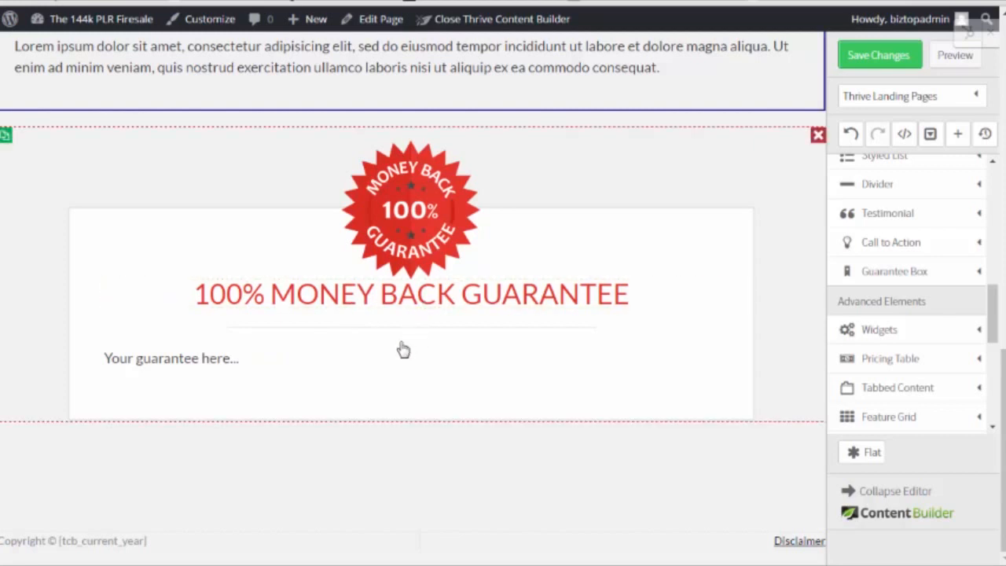
# Step: Save the edited guarantee box as a content template named "My Guarantee" and save the page changes
pyautogui.scroll(1, 415, 361)
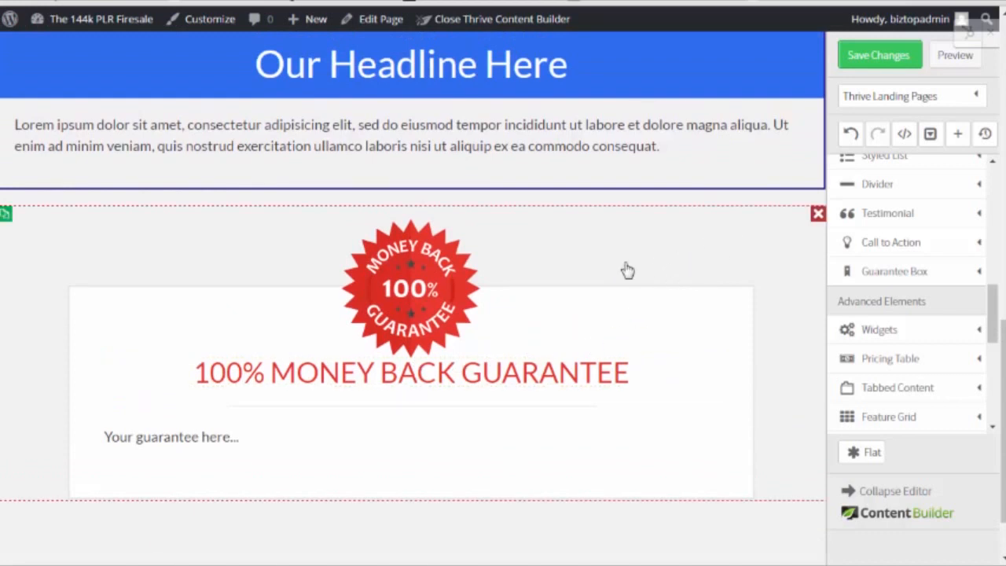
pyautogui.click(618, 238)
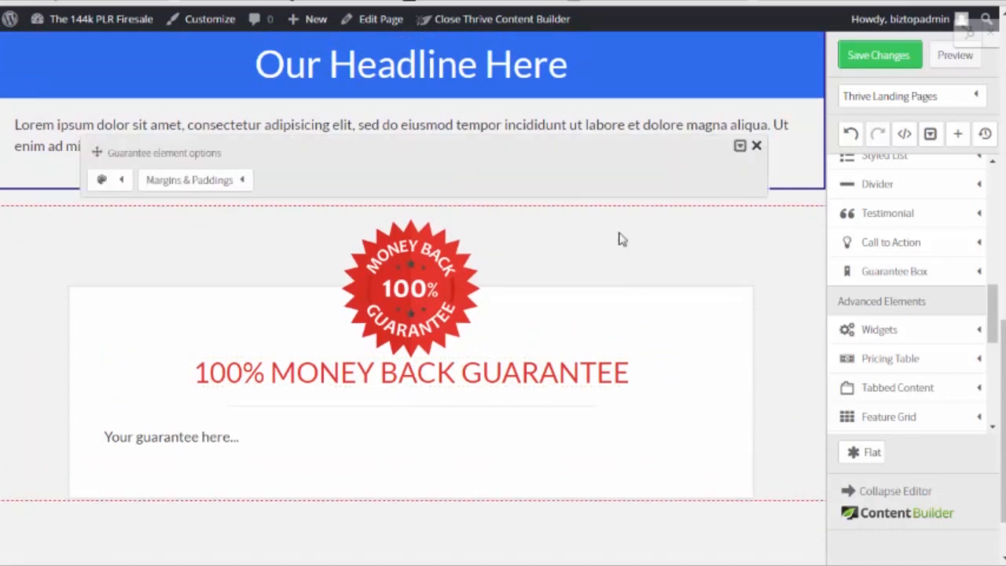
pyautogui.click(739, 149)
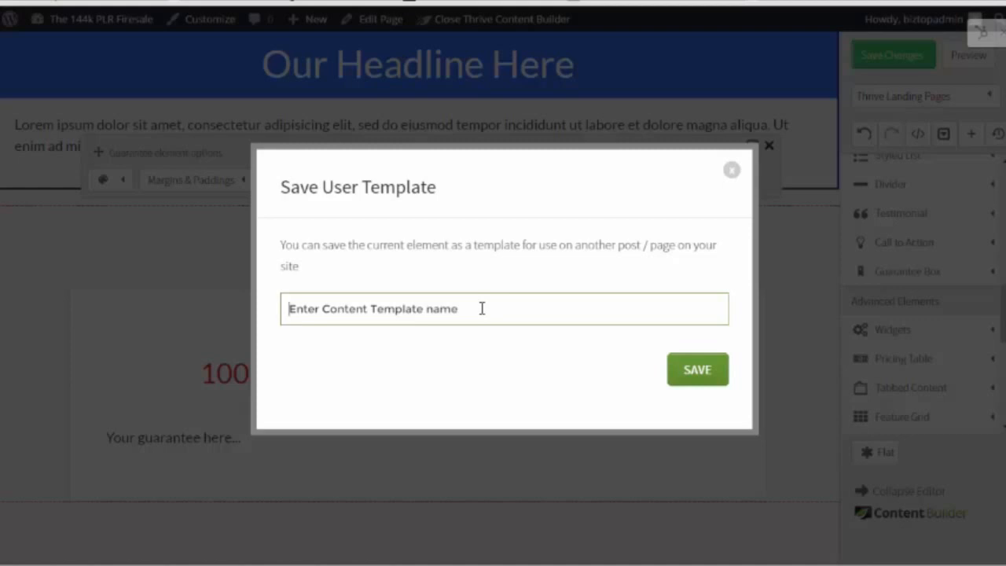
pyautogui.write('My Guarantee')
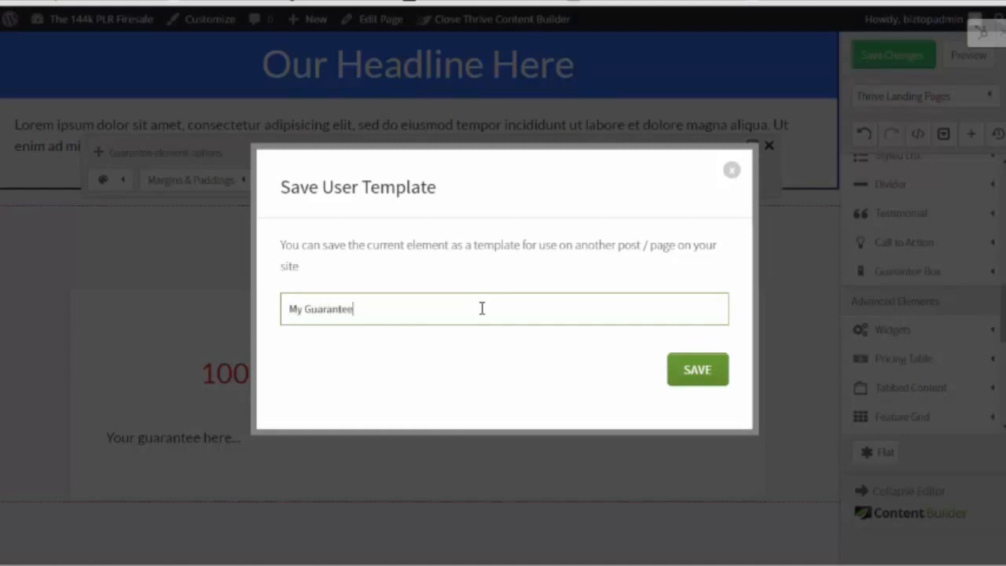
pyautogui.click(732, 379)
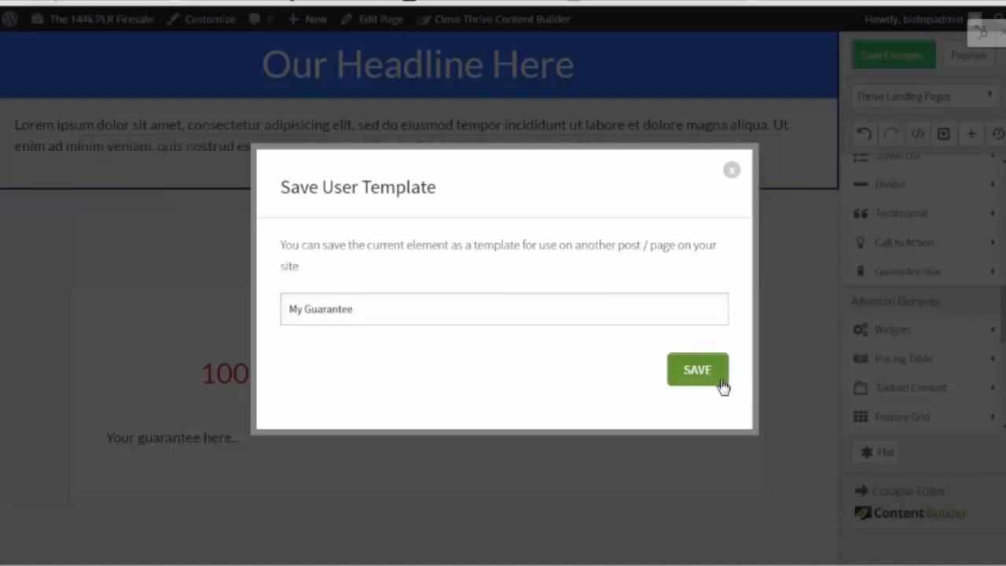
pyautogui.click(719, 378)
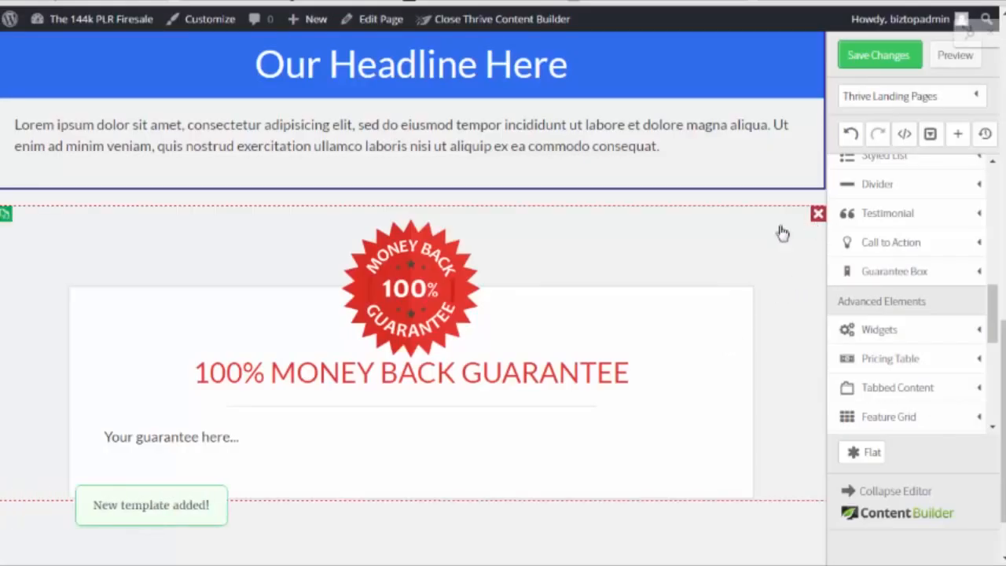
pyautogui.click(861, 63)
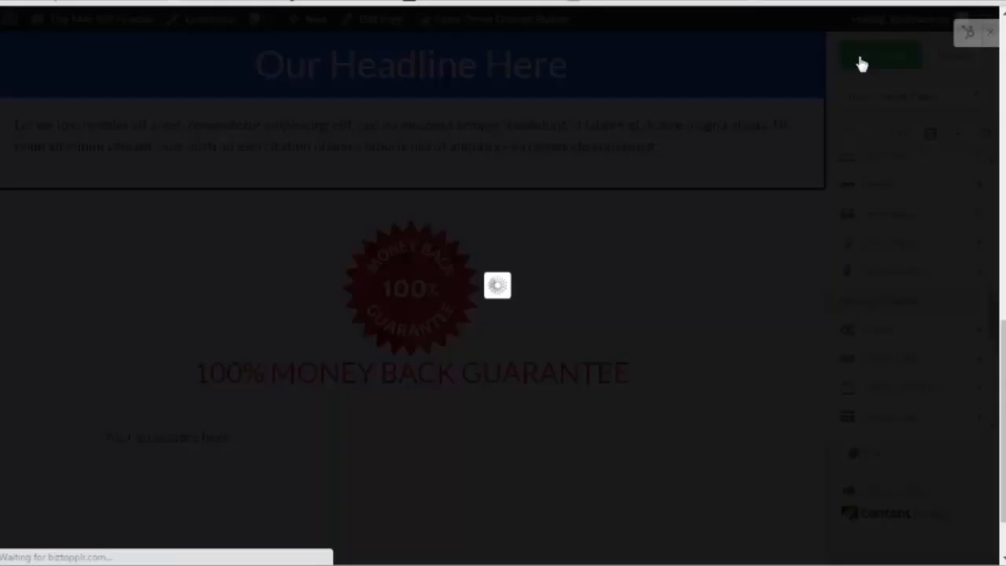
# Step: Insert the saved My Guarantee content template below the existing guarantee box, and delete the inserted copy
pyautogui.scroll(2, 173, 469)
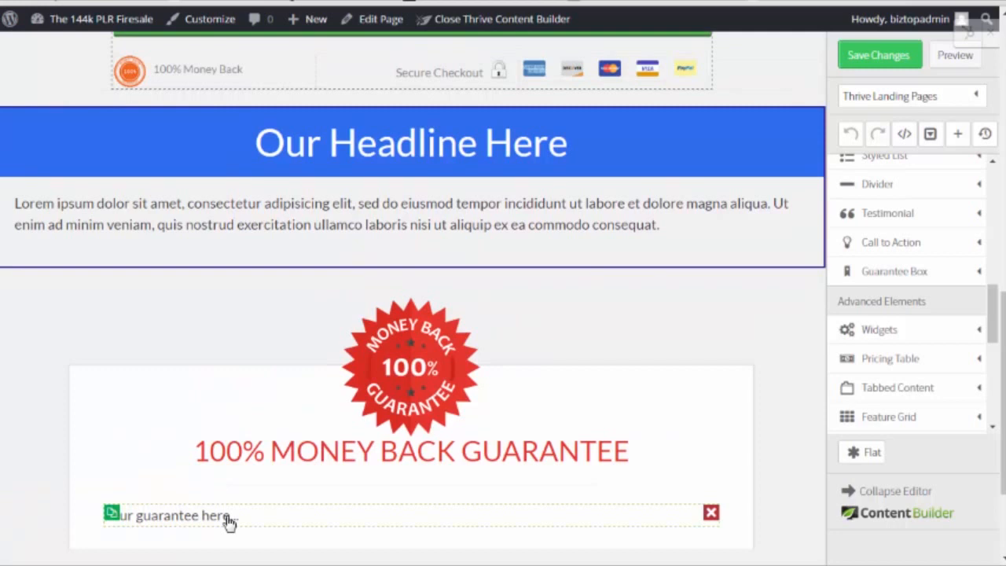
pyautogui.scroll(-4, 422, 453)
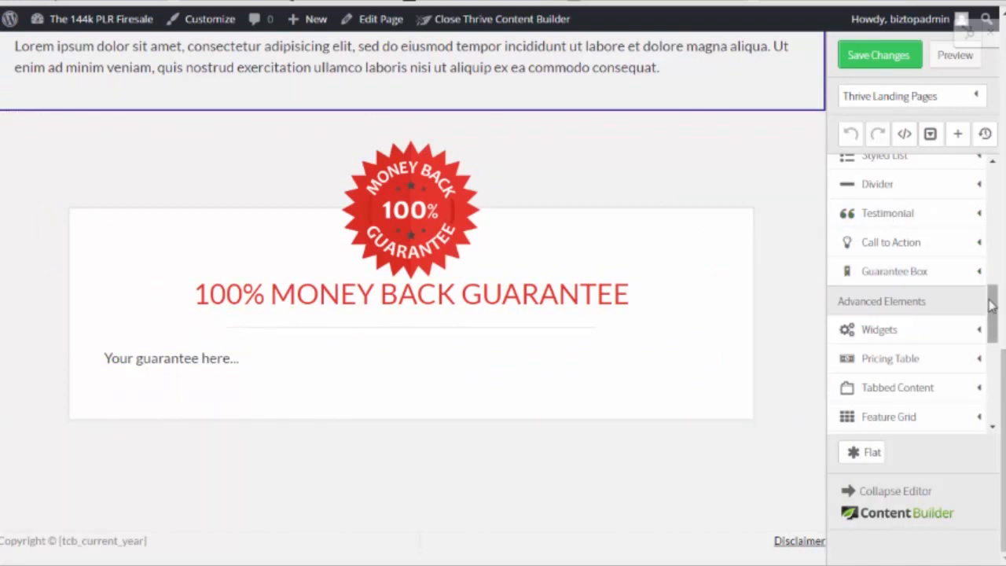
pyautogui.moveTo(998, 324); pyautogui.dragTo(998, 269)
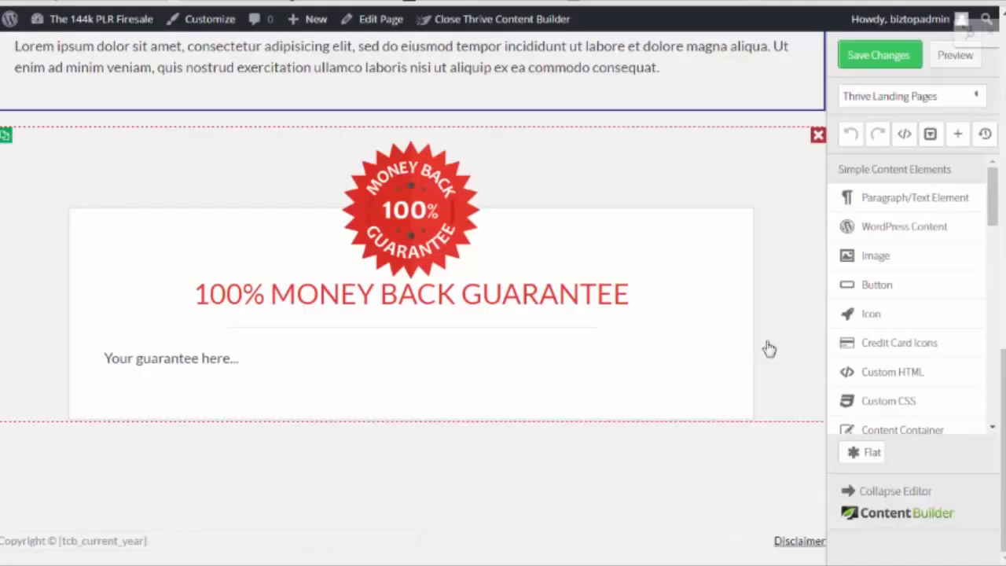
pyautogui.scroll(-5, 882, 312)
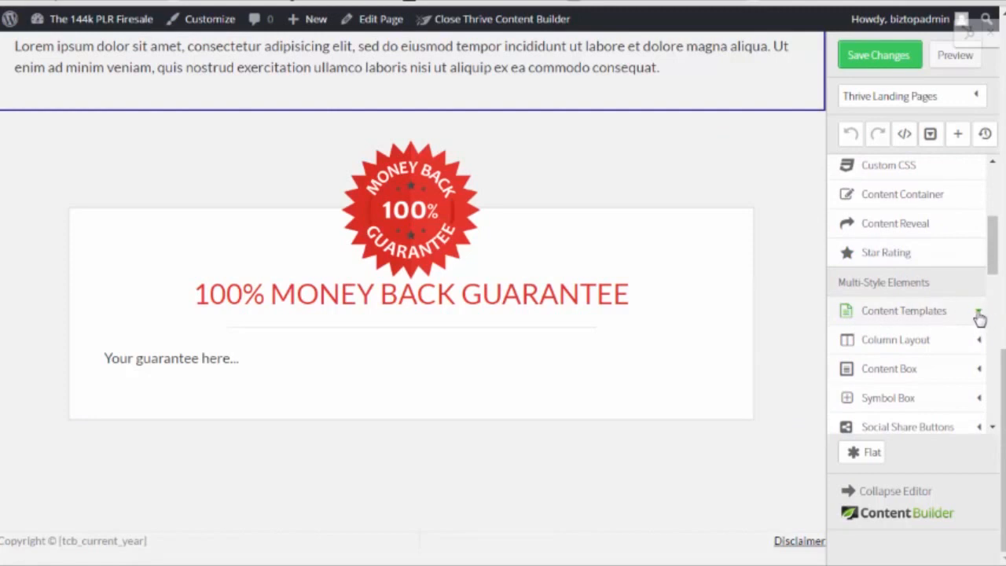
pyautogui.click(979, 315)
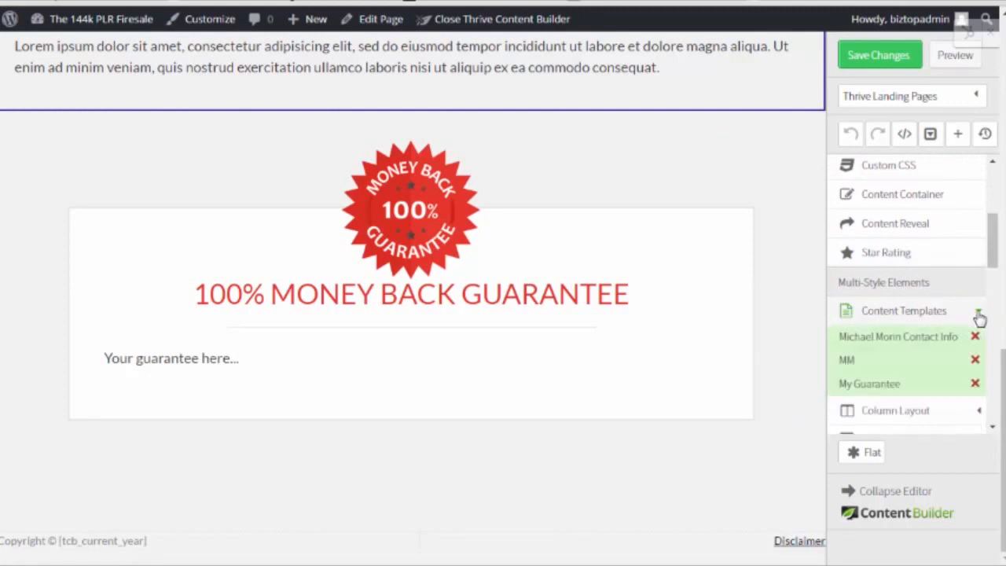
pyautogui.moveTo(864, 386); pyautogui.dragTo(464, 445)
pyautogui.scroll(-3, 298, 416)
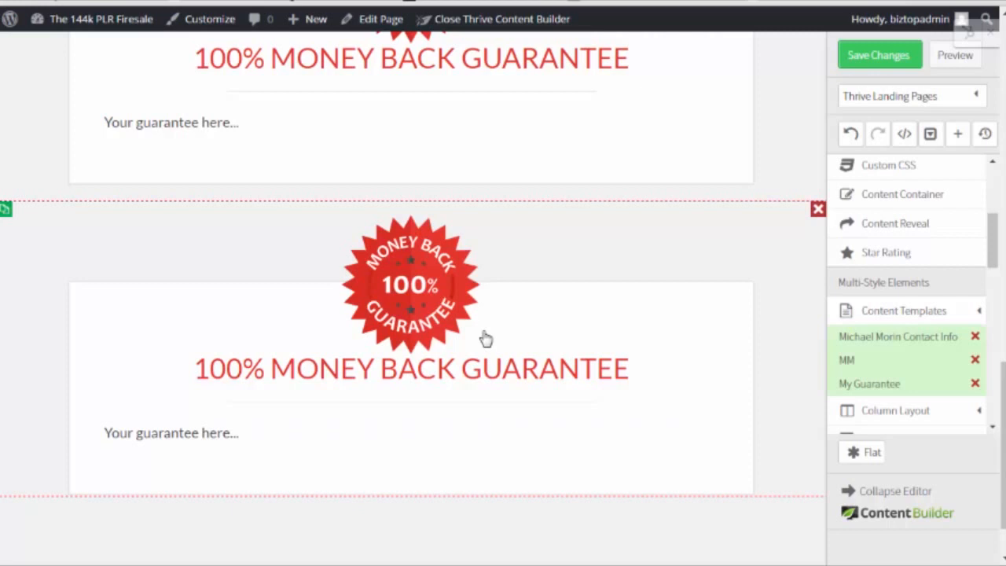
pyautogui.click(817, 210)
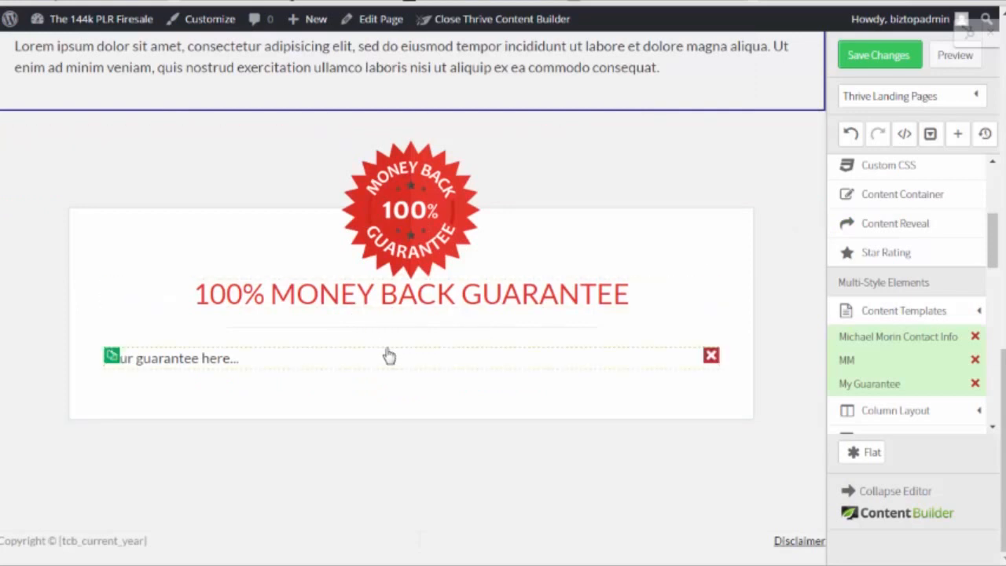
pyautogui.click(768, 147)
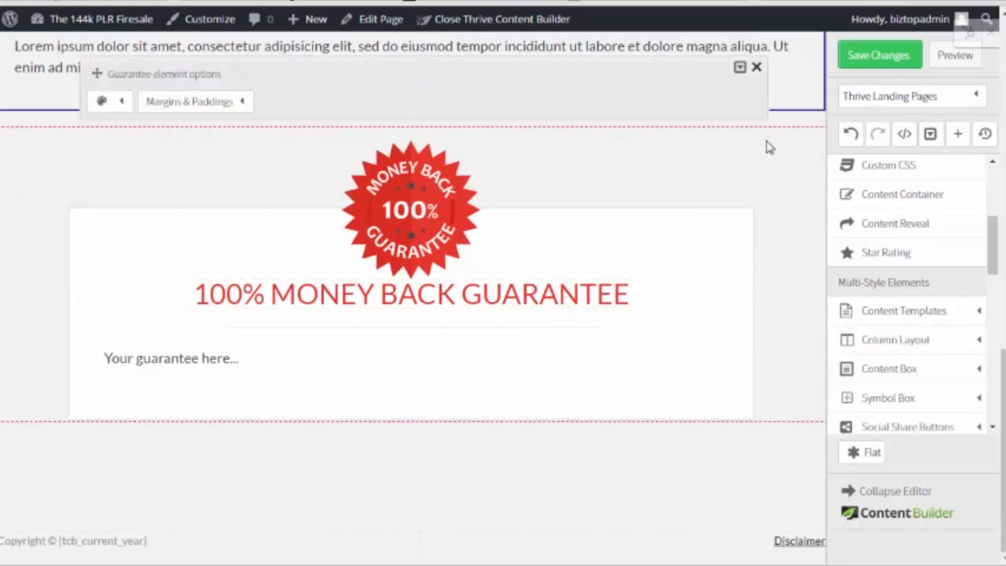
pyautogui.click(740, 68)
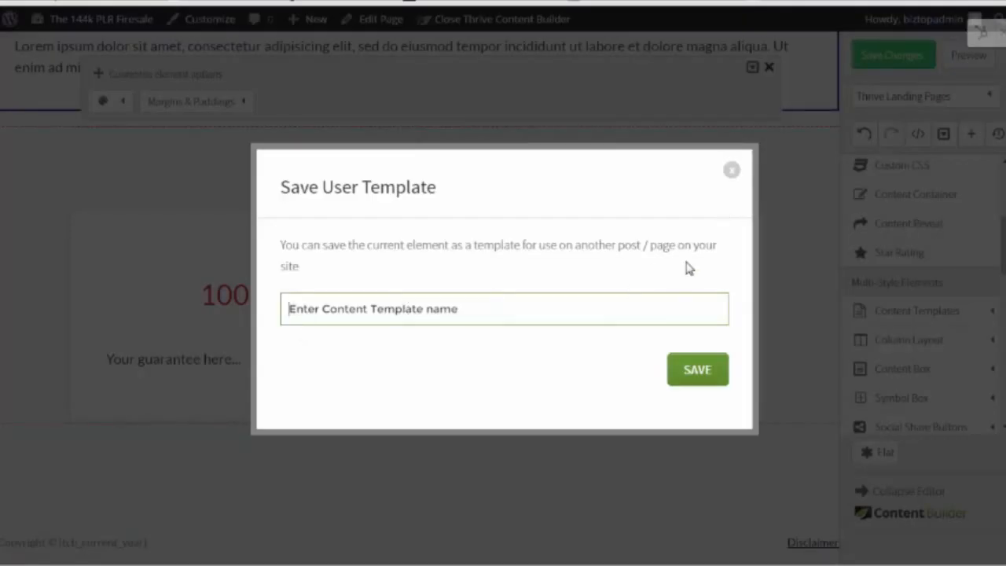
pyautogui.click(732, 174)
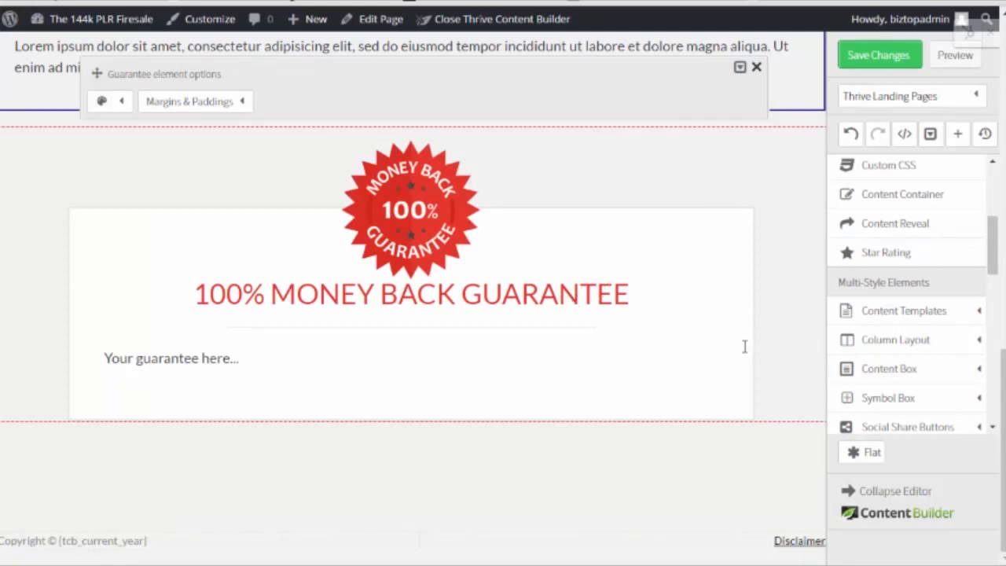
# Step: Save the sales page and open the Terms and Conditions page from the WordPress pages list with Thrive Content Builder
pyautogui.scroll(15, 744, 349)
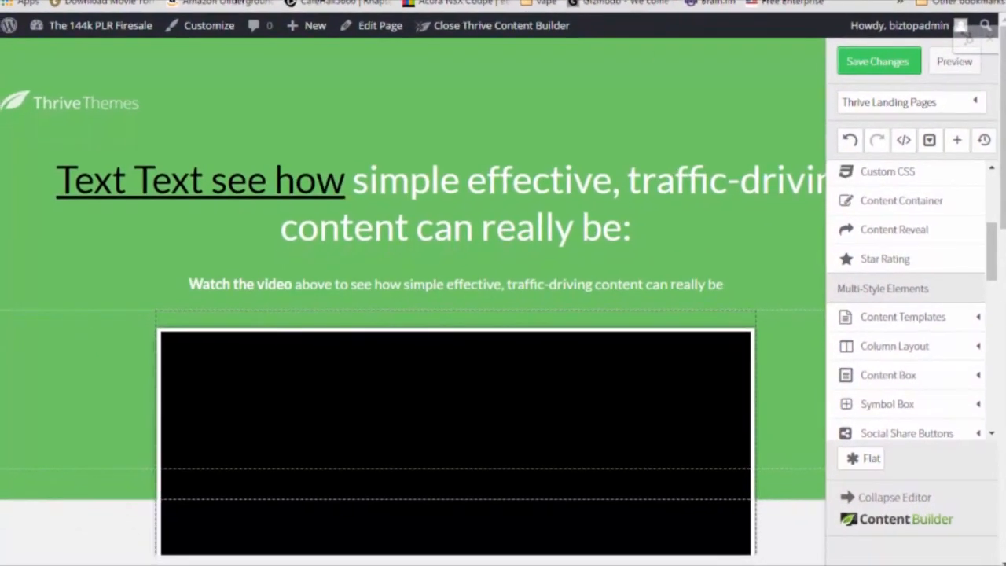
pyautogui.click(848, 61)
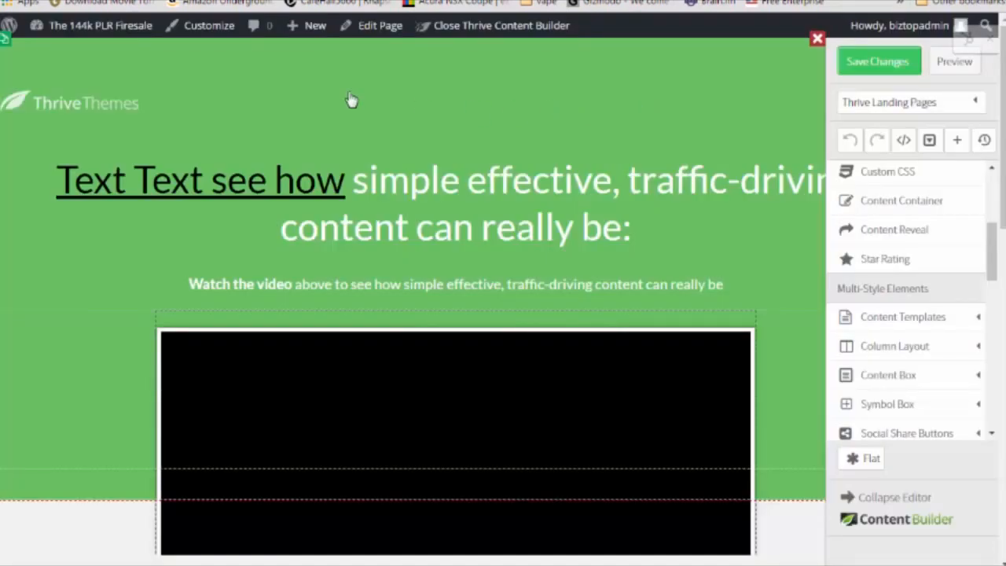
pyautogui.moveTo(97, 30)
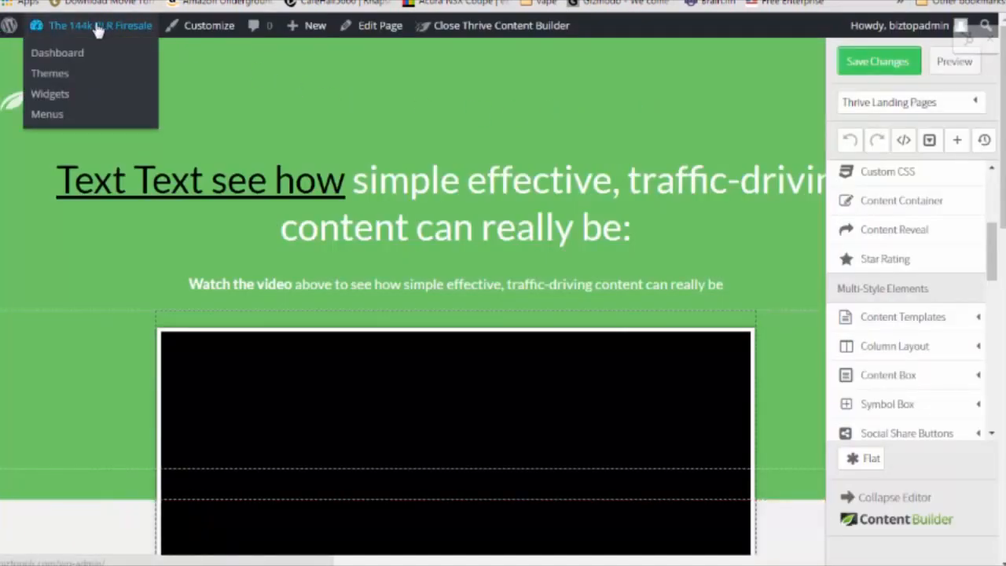
pyautogui.click(59, 54)
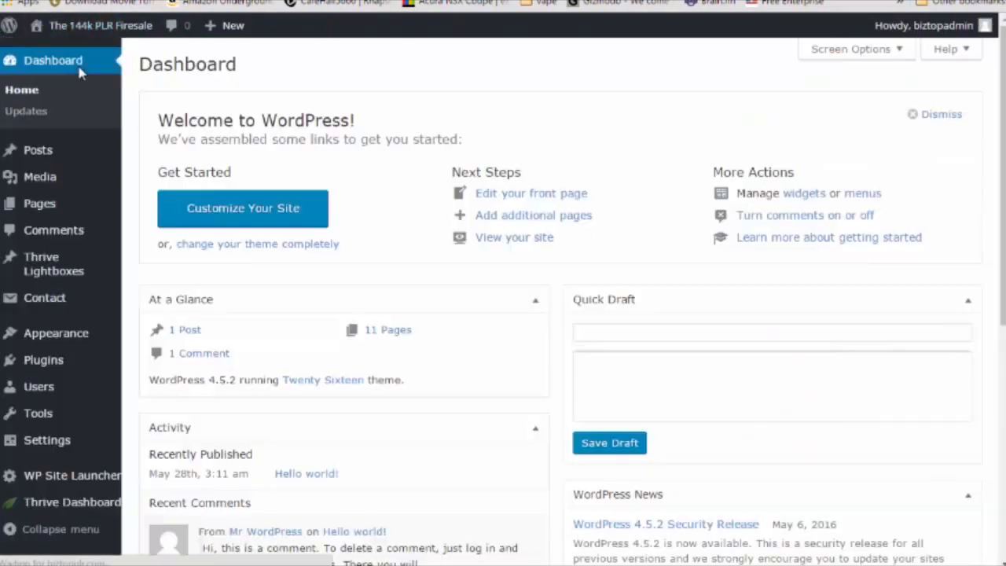
pyautogui.moveTo(37, 205)
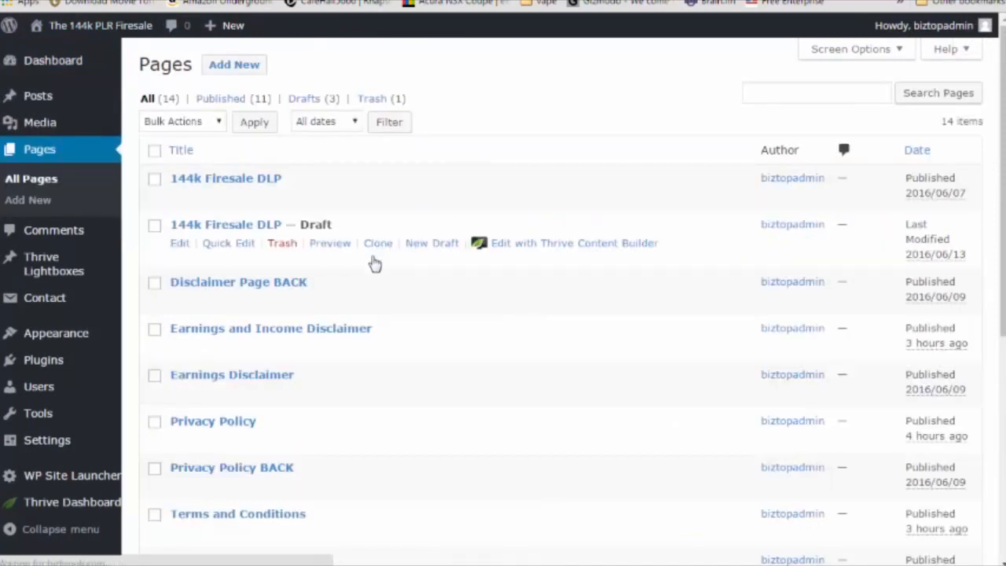
pyautogui.scroll(-2, 372, 262)
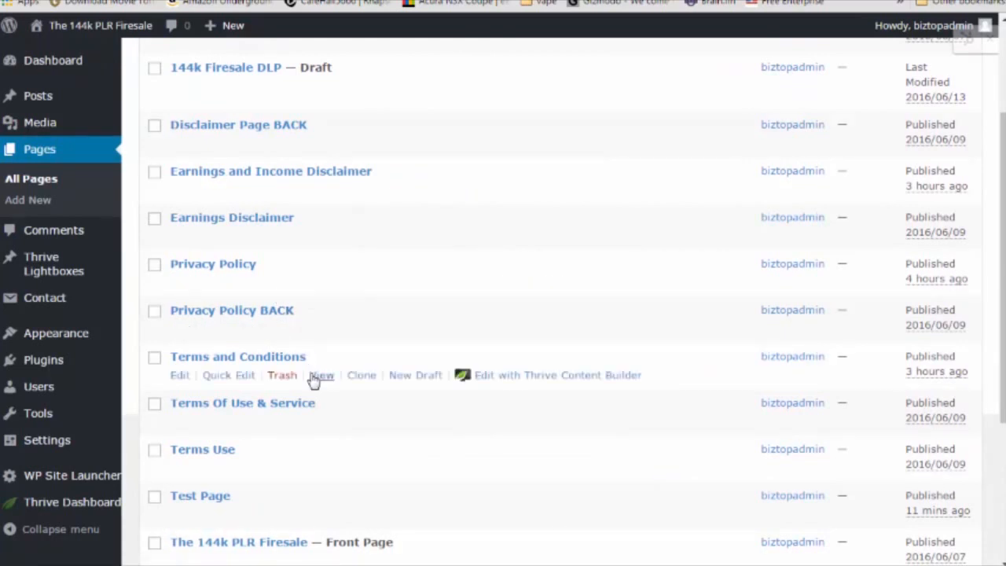
pyautogui.click(512, 377)
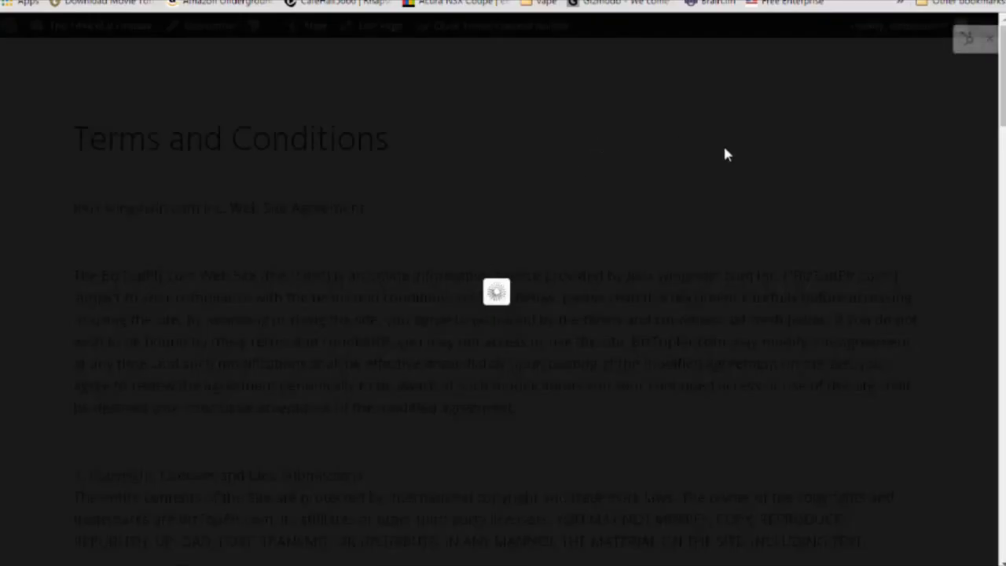
# Step: Insert the saved My Guarantee content template below the Terms and Conditions heading, and delete it from the page
pyautogui.scroll(-10, 714, 171)
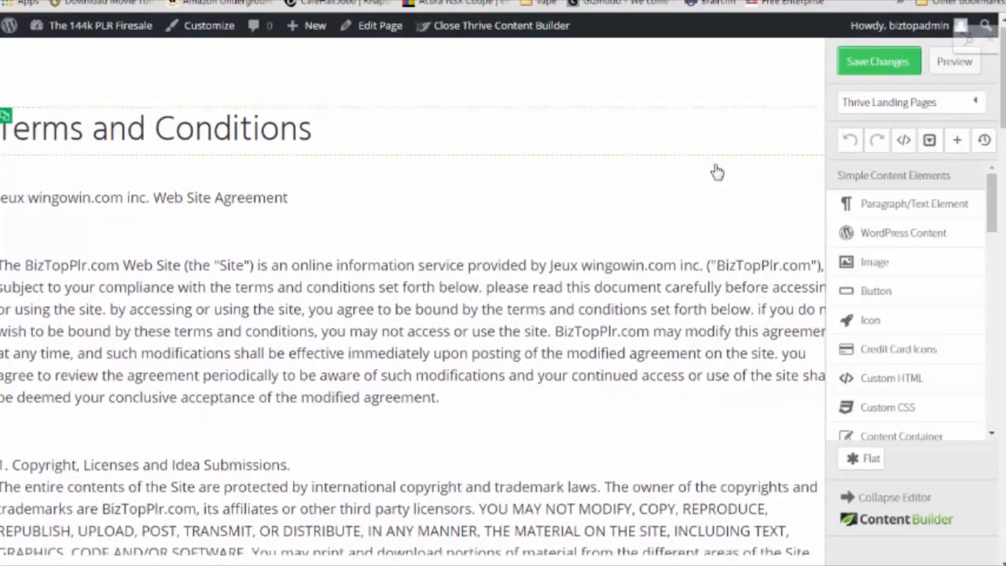
pyautogui.scroll(10, 723, 239)
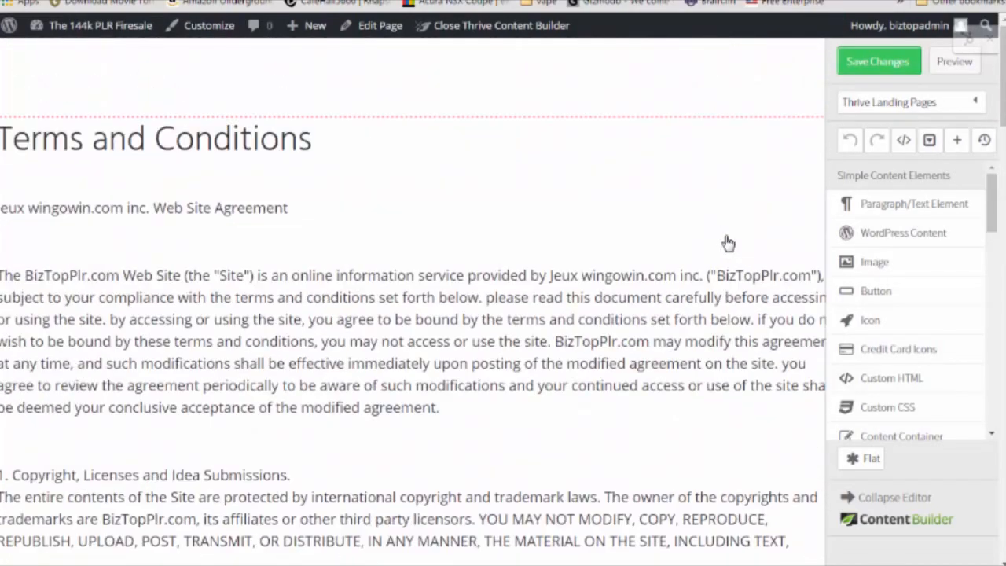
pyautogui.scroll(-5, 978, 228)
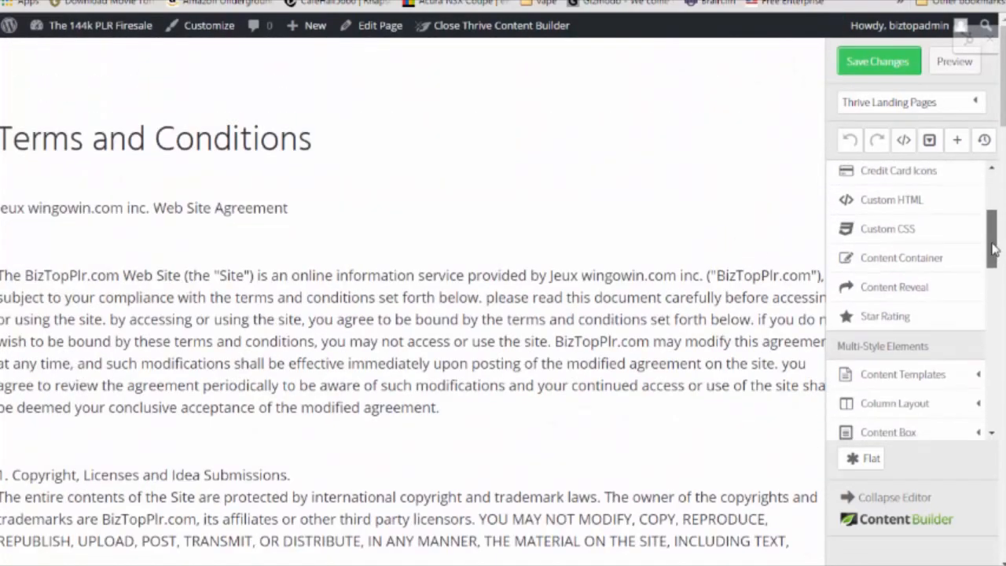
pyautogui.click(976, 238)
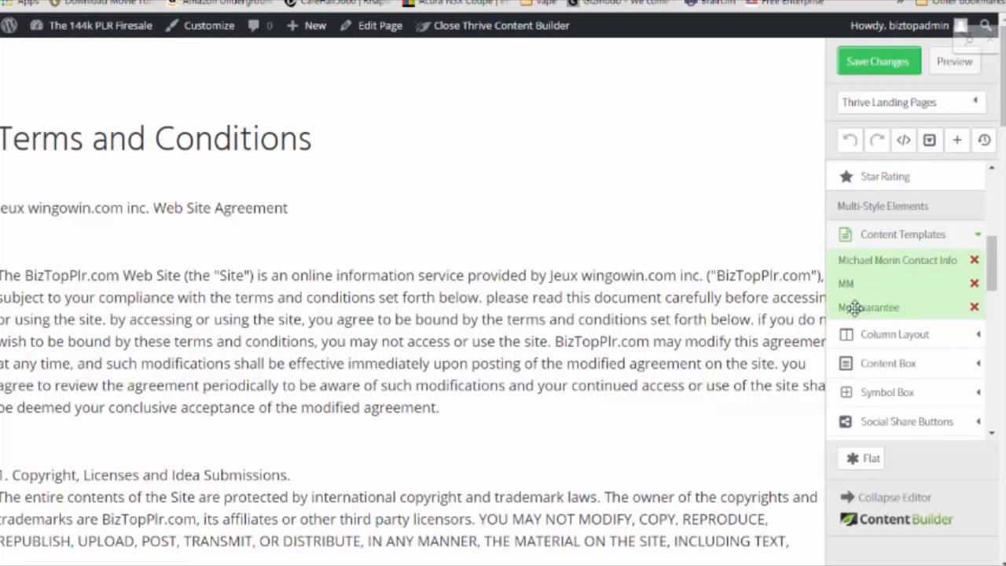
pyautogui.moveTo(855, 307); pyautogui.dragTo(343, 201)
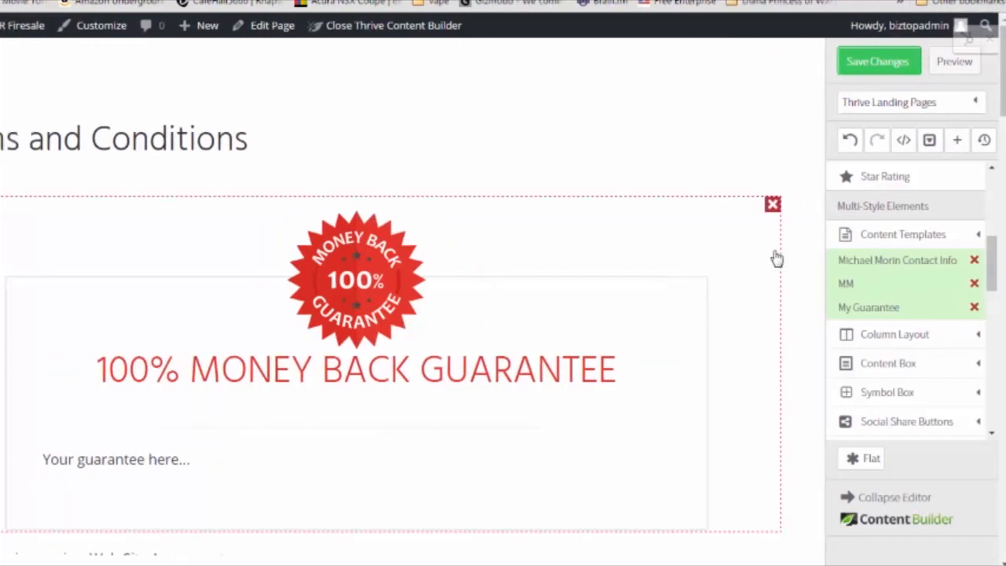
pyautogui.click(772, 206)
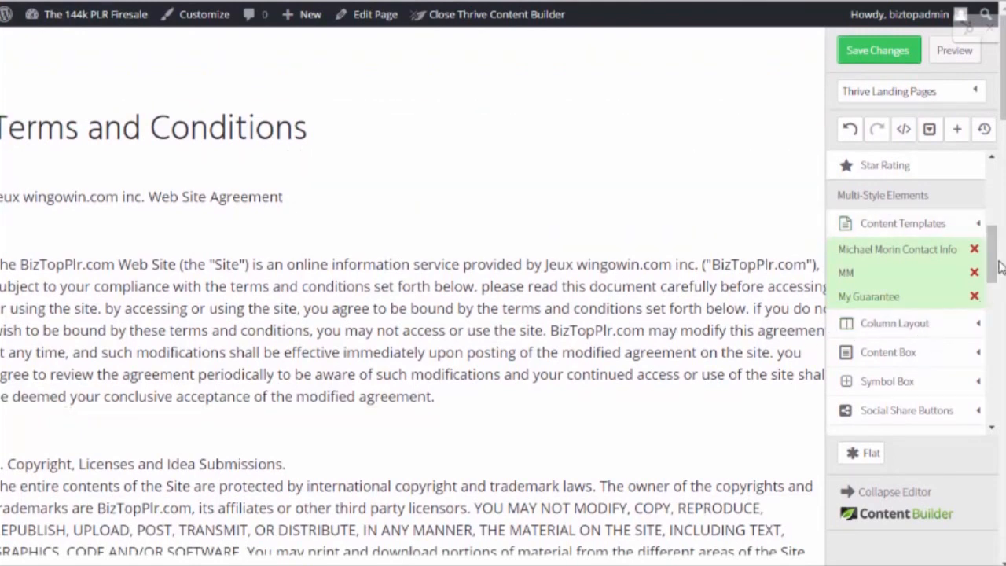
# Step: Insert the Style 1, Style 2 and Style 3 picture testimonials one below another beneath the Terms and Conditions heading
pyautogui.moveTo(991, 260); pyautogui.dragTo(991, 285)
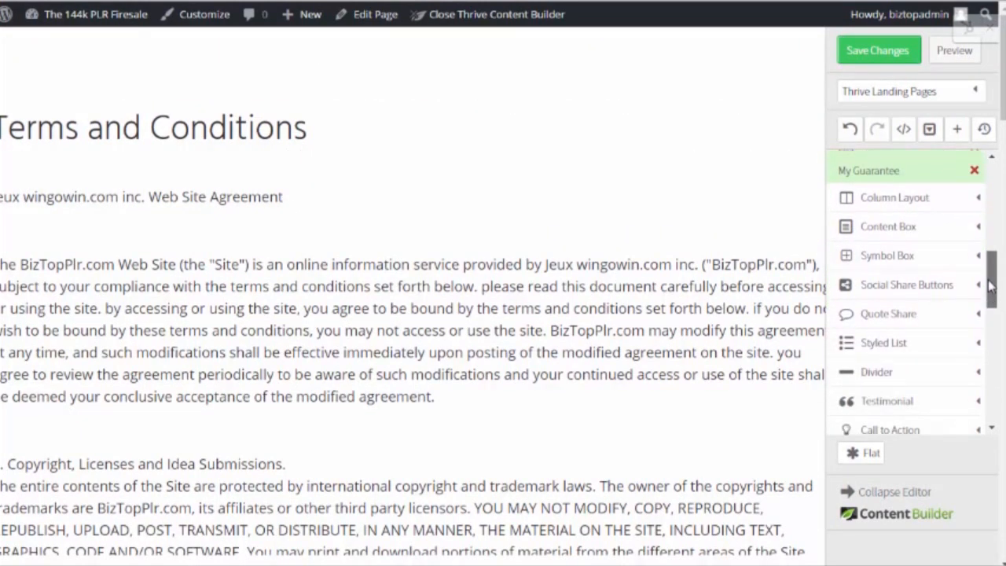
pyautogui.scroll(-2, 981, 326)
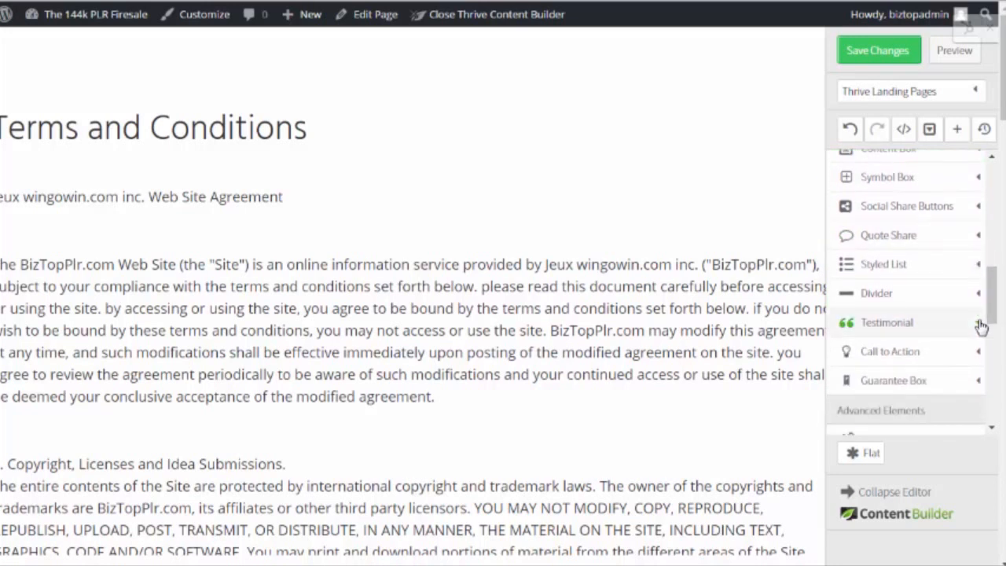
pyautogui.click(979, 326)
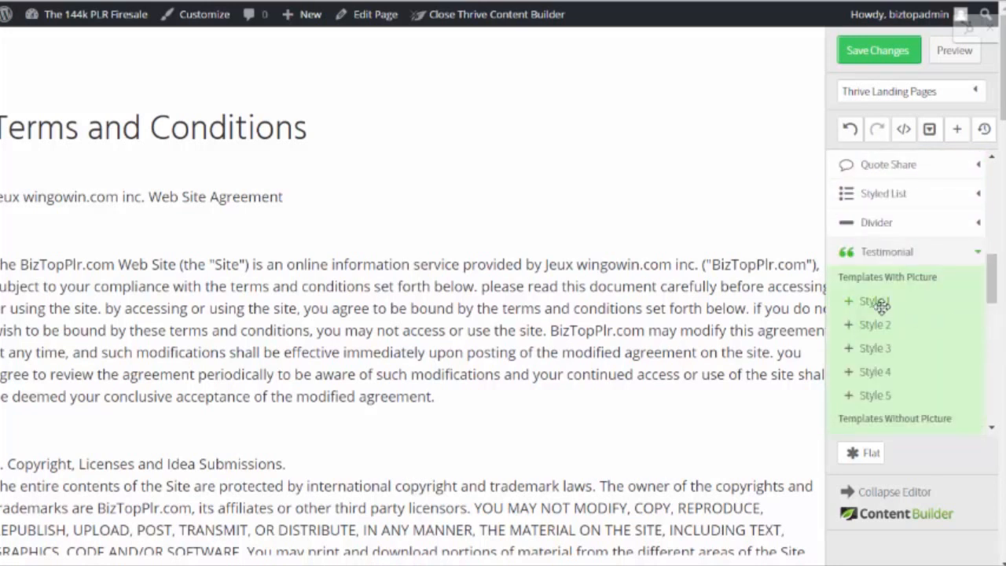
pyautogui.moveTo(881, 310); pyautogui.dragTo(308, 241)
pyautogui.moveTo(259, 183); pyautogui.dragTo(261, 184)
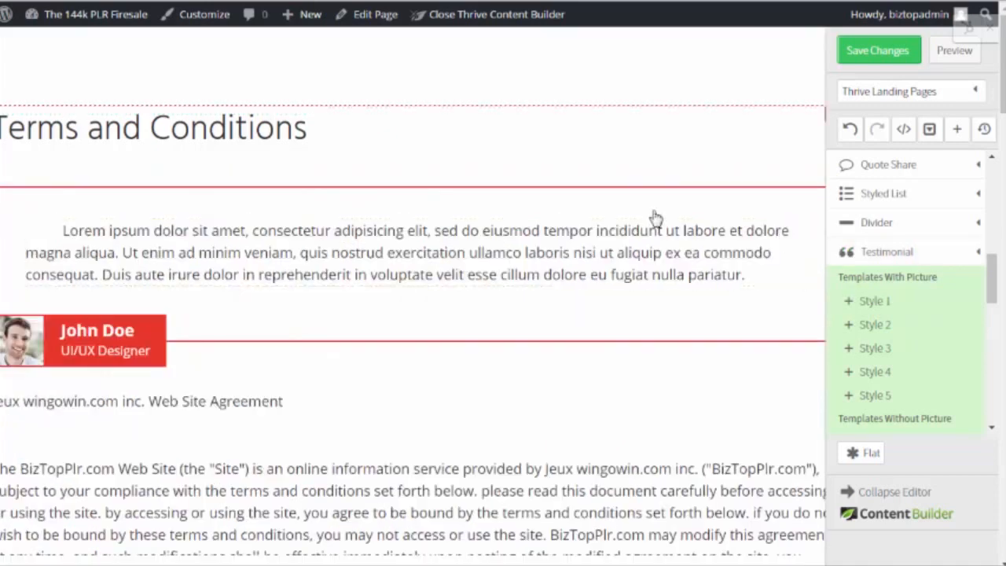
pyautogui.moveTo(868, 325); pyautogui.dragTo(692, 388)
pyautogui.scroll(-3, 696, 388)
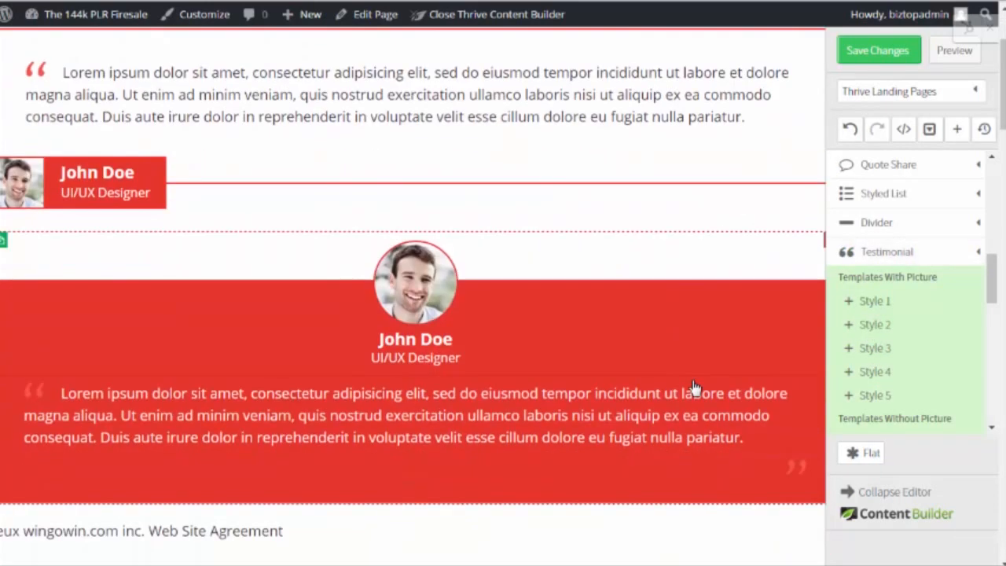
pyautogui.moveTo(862, 348); pyautogui.dragTo(377, 447)
pyautogui.scroll(-3, 900, 377)
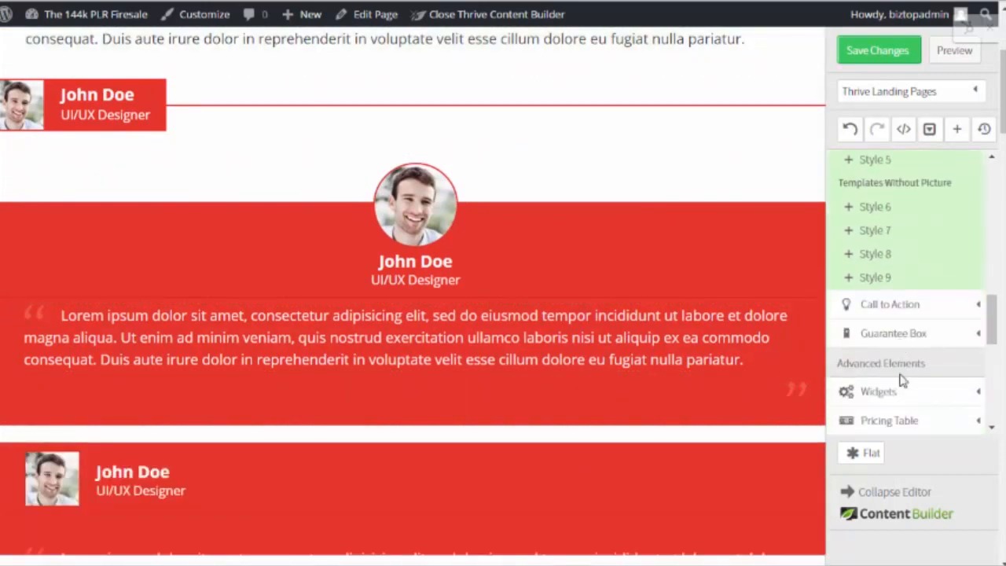
# Step: Insert a picture testimonial with the round photo beside the quote box, below the Style 3 testimonial
pyautogui.scroll(-5, 631, 393)
pyautogui.scroll(3, 856, 278)
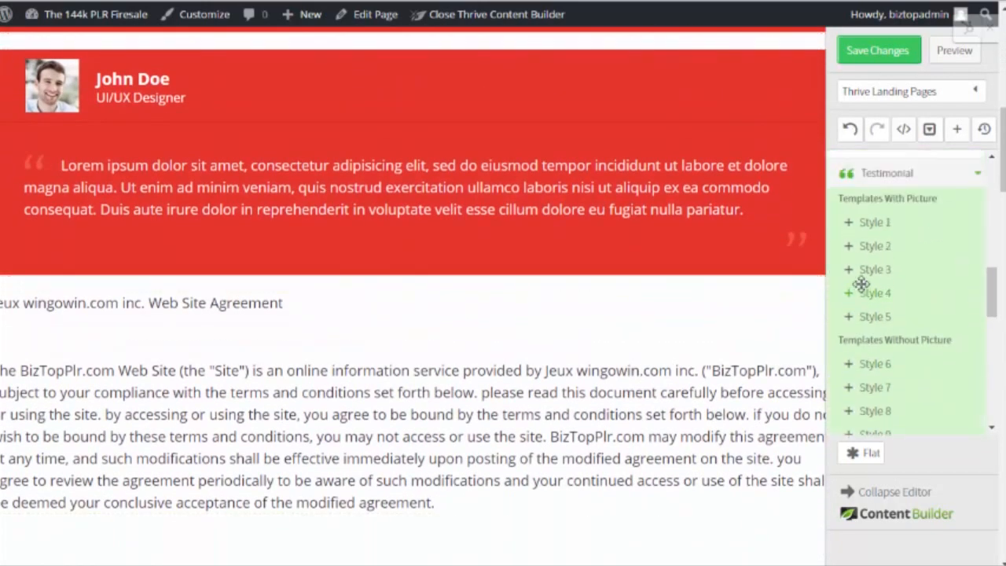
pyautogui.scroll(-2, 887, 299)
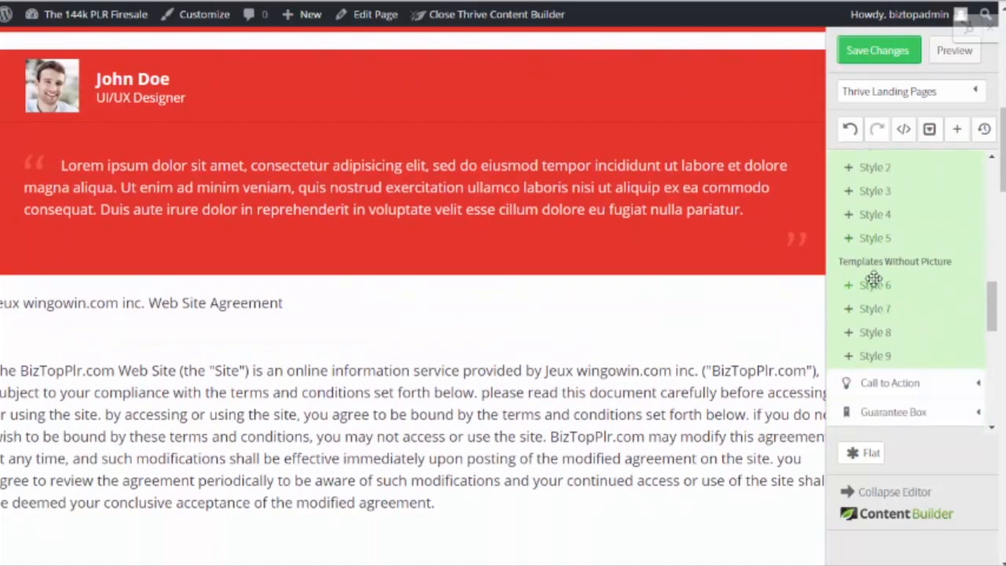
pyautogui.scroll(2, 861, 287)
pyautogui.moveTo(862, 326); pyautogui.dragTo(355, 425)
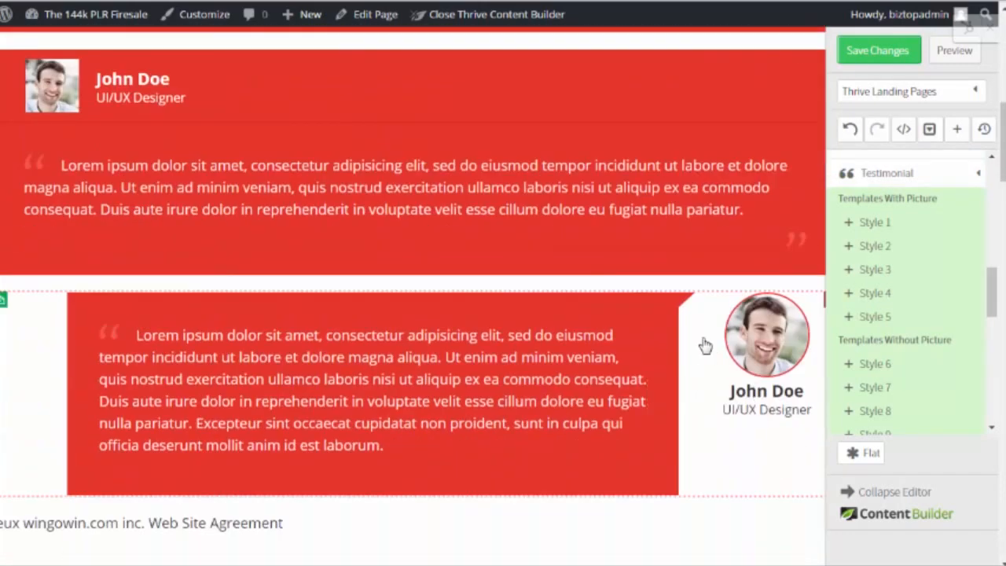
# Step: Delete the Style 1, Style 2 and Style 3 testimonials, keeping only the one with the photo beside the quote
pyautogui.scroll(5, 631, 378)
pyautogui.scroll(3, 631, 378)
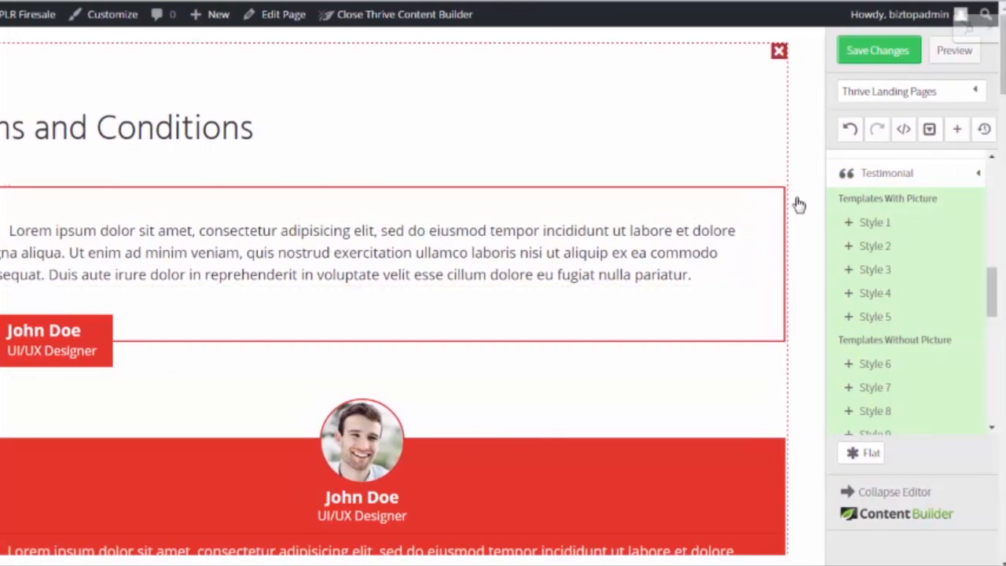
pyautogui.click(778, 194)
pyautogui.click(778, 194)
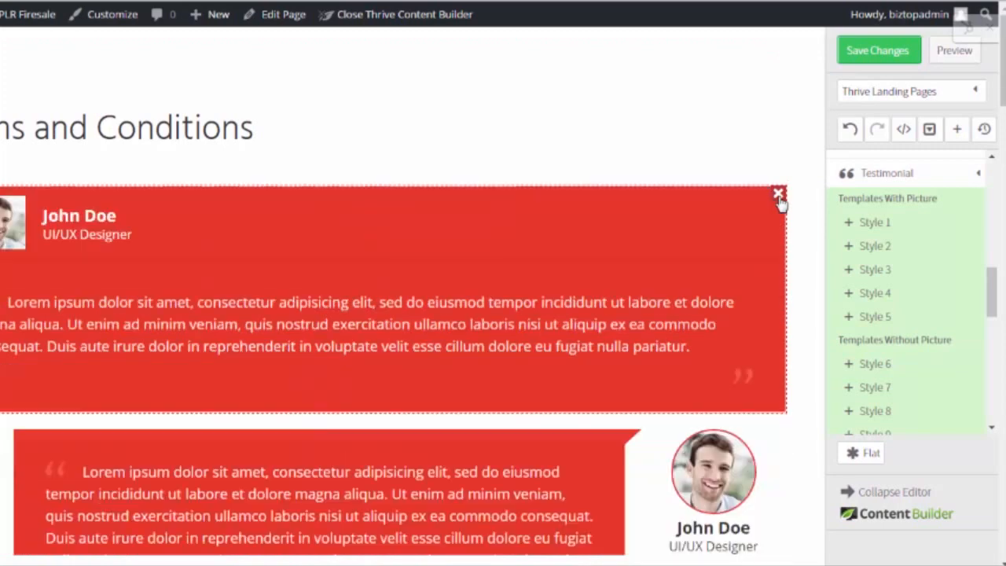
pyautogui.click(777, 194)
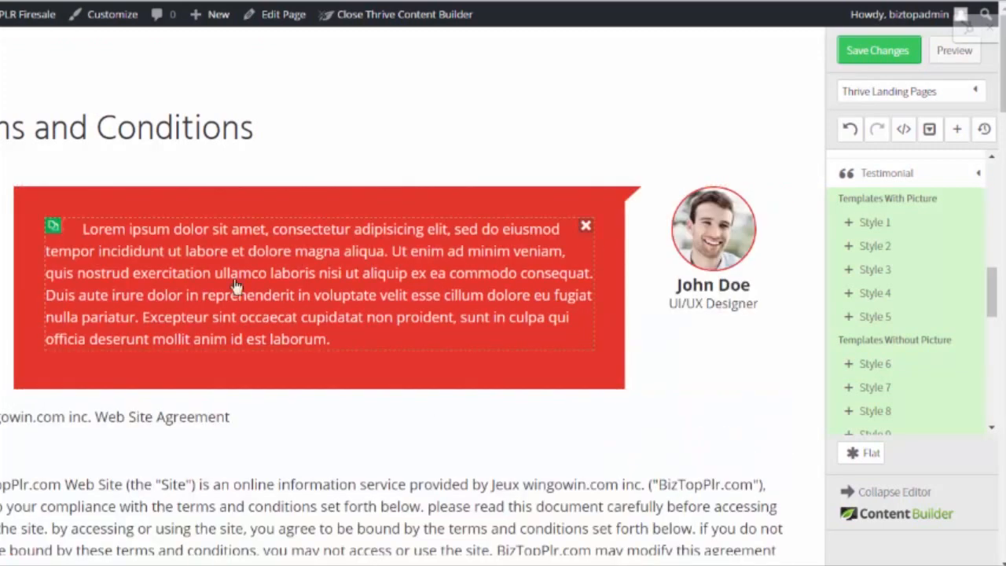
# Step: Replace the testimonial's photo with your-image-1.jpg from the media library
pyautogui.click(707, 236)
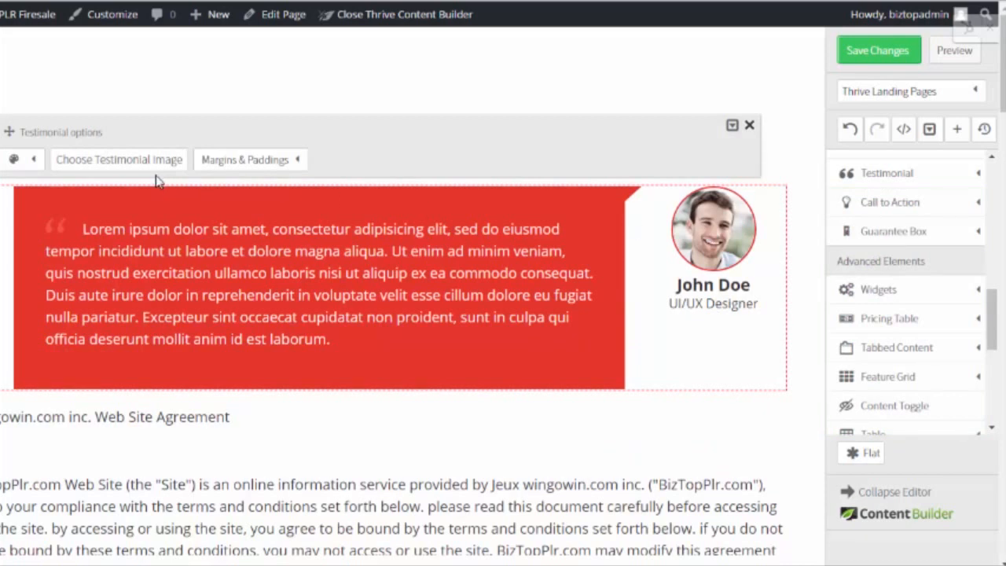
pyautogui.click(119, 160)
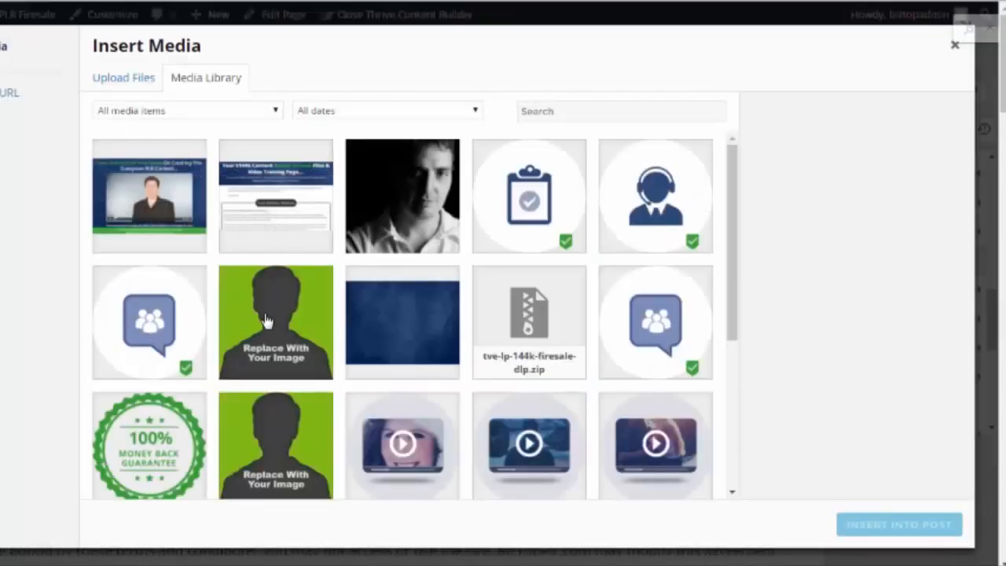
pyautogui.click(271, 317)
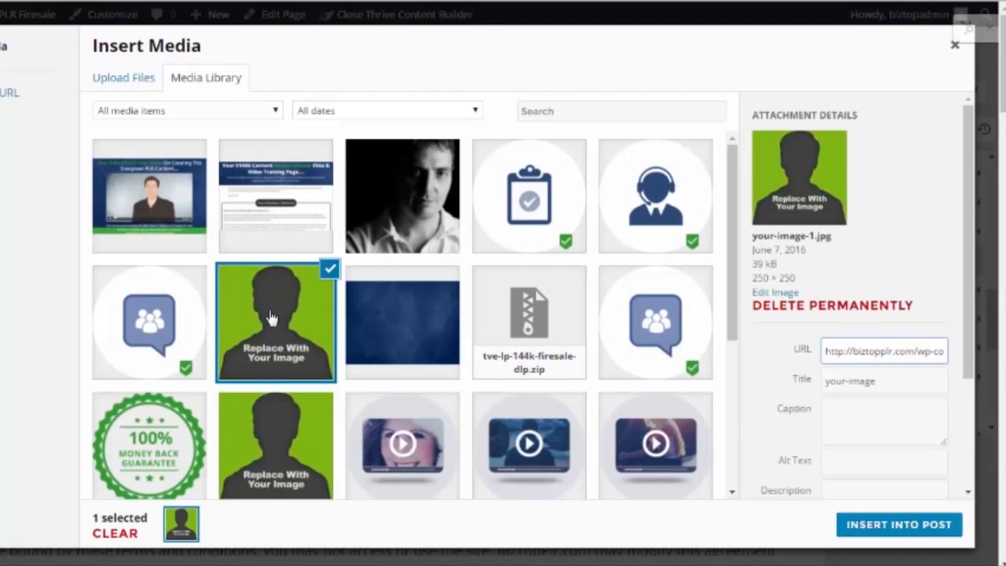
pyautogui.click(860, 525)
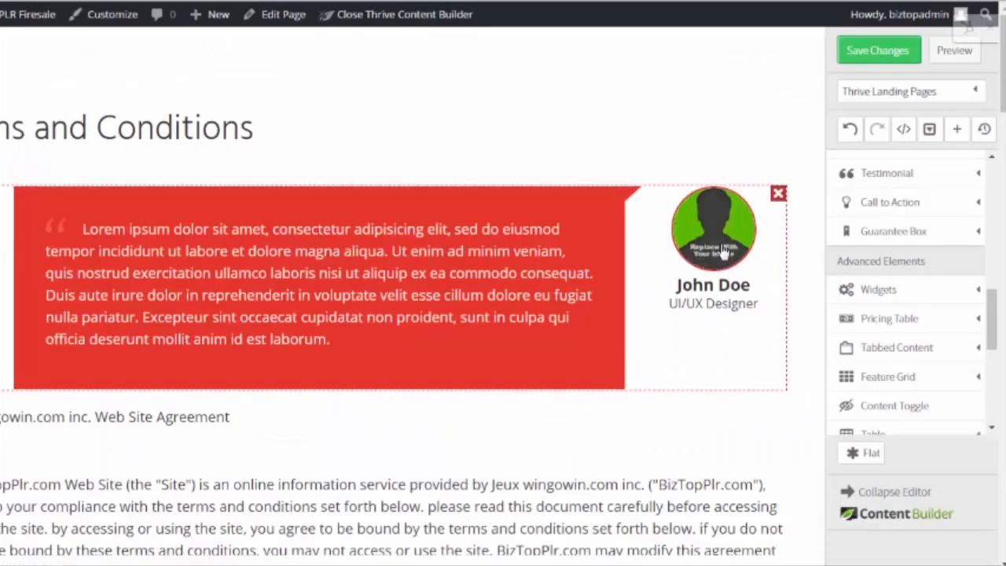
# Step: Set the testimonial's custom background color to dark blue, rgba(24,43,127,1)
pyautogui.click(82, 206)
pyautogui.click(16, 160)
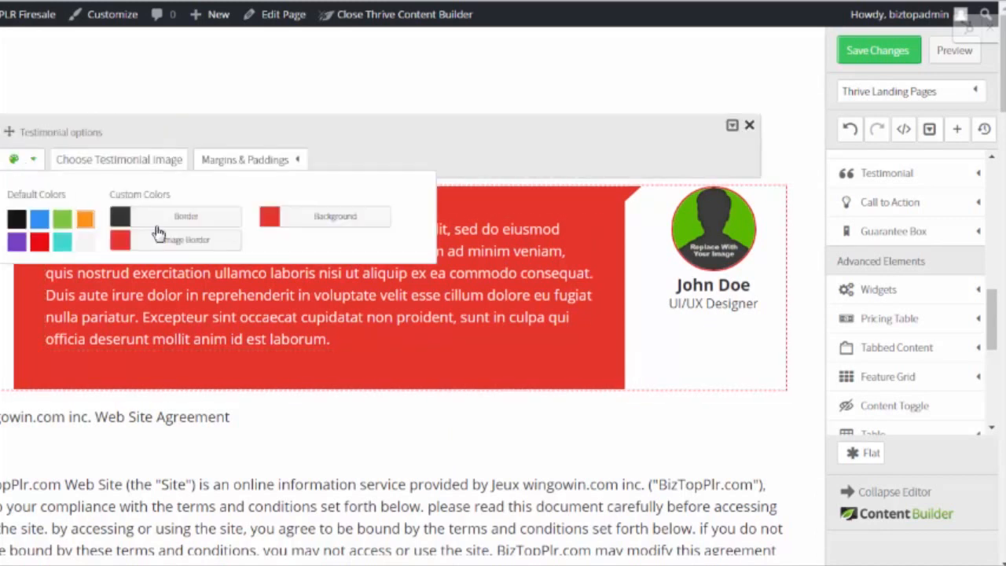
pyautogui.click(268, 224)
pyautogui.click(53, 147)
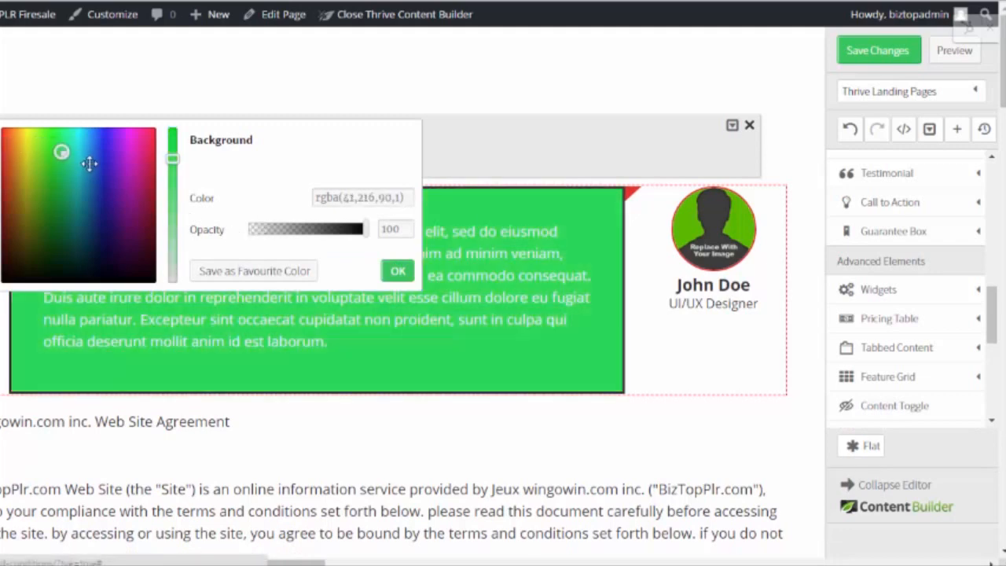
pyautogui.click(94, 165)
pyautogui.moveTo(94, 164); pyautogui.dragTo(100, 168)
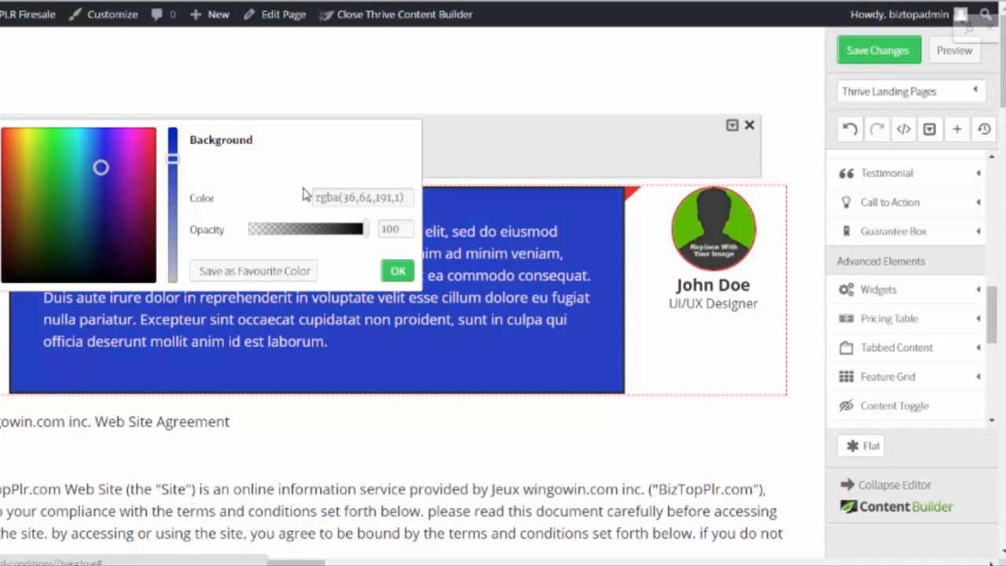
pyautogui.moveTo(101, 165); pyautogui.dragTo(102, 206)
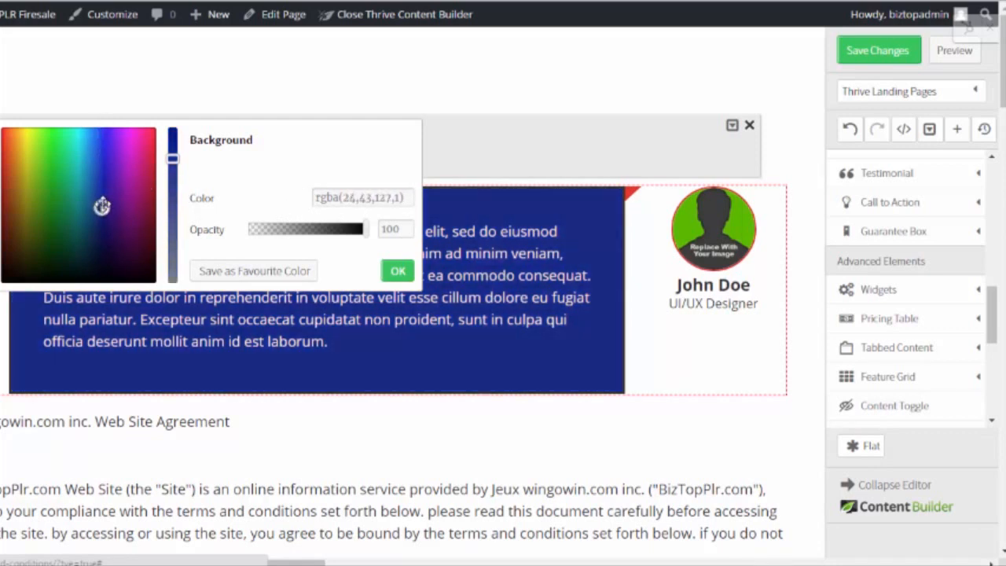
pyautogui.click(393, 275)
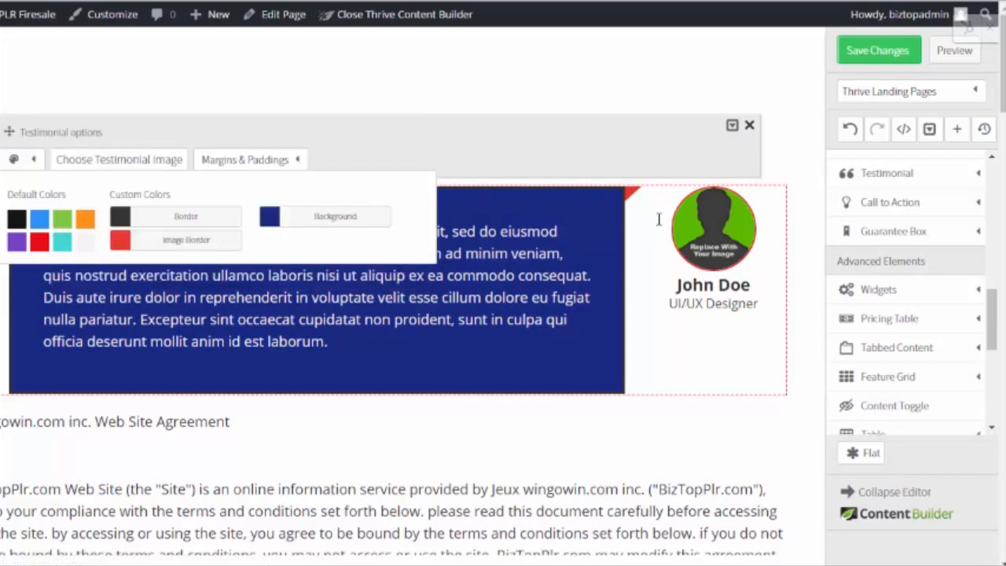
# Step: Set the testimonial's image border color to dark green, #0c7f31, and close the testimonial options
pyautogui.click(120, 244)
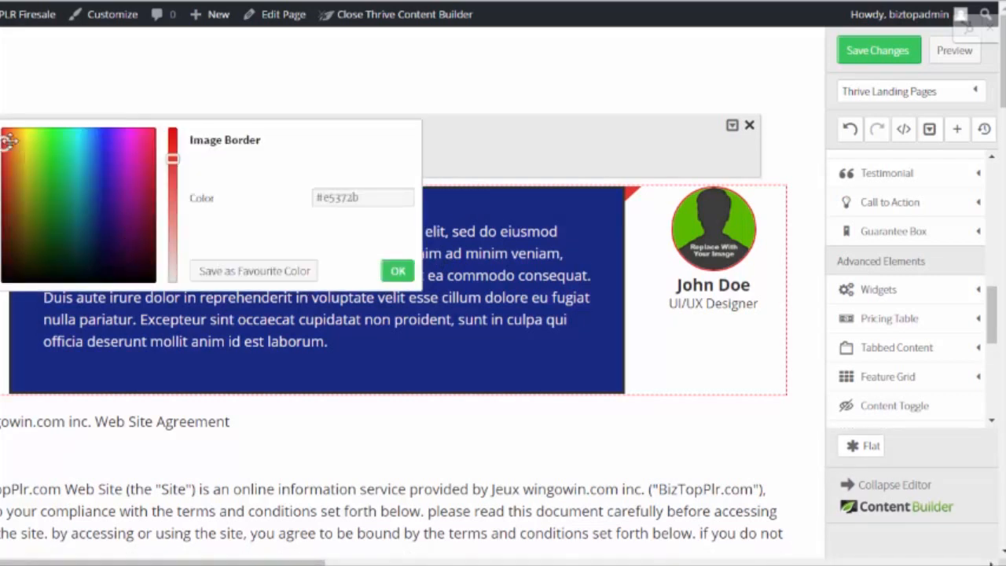
pyautogui.moveTo(5, 140)
pyautogui.mouseDown()
pyautogui.moveTo(51, 149)
pyautogui.moveTo(60, 234)
pyautogui.moveTo(62, 206)
pyautogui.mouseUp()
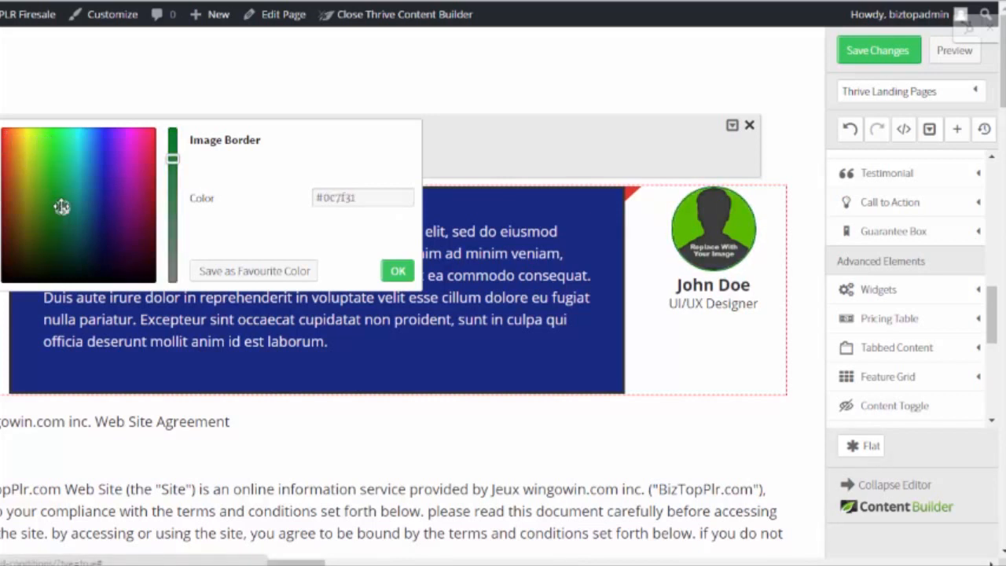
pyautogui.click(402, 271)
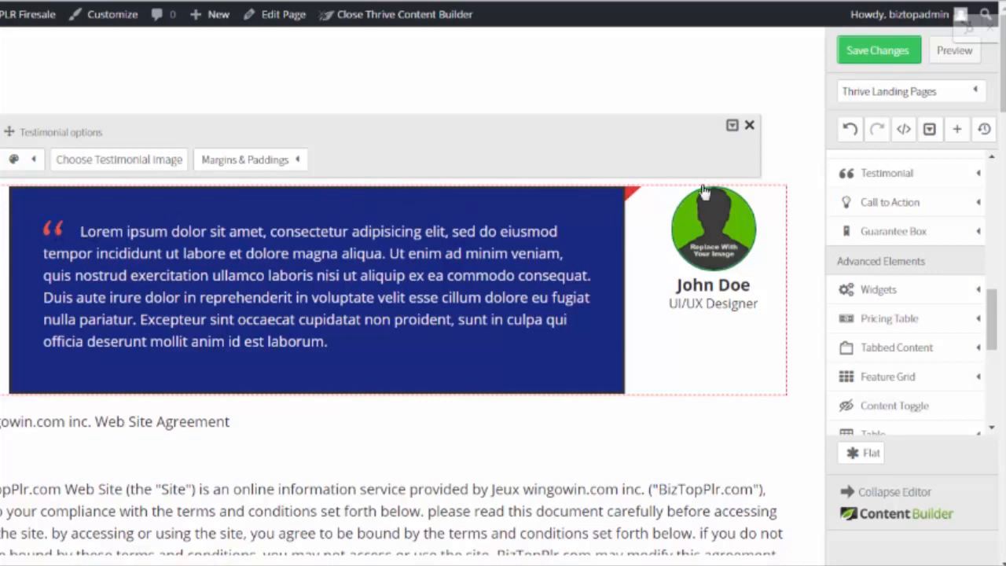
pyautogui.click(751, 127)
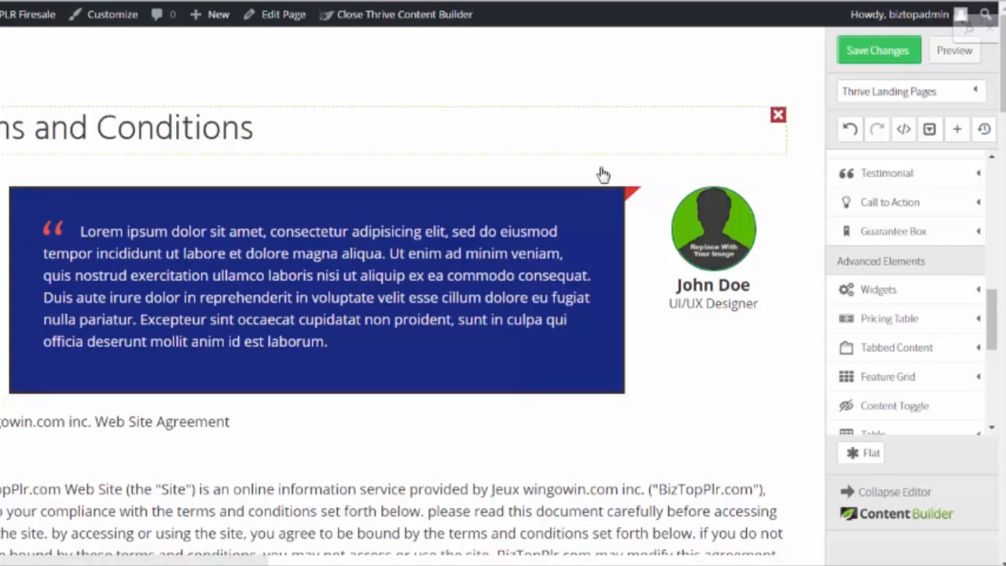
# Step: Replace the testimonial's placeholder quote with "Your Text Here." and close the text options
pyautogui.click(115, 253)
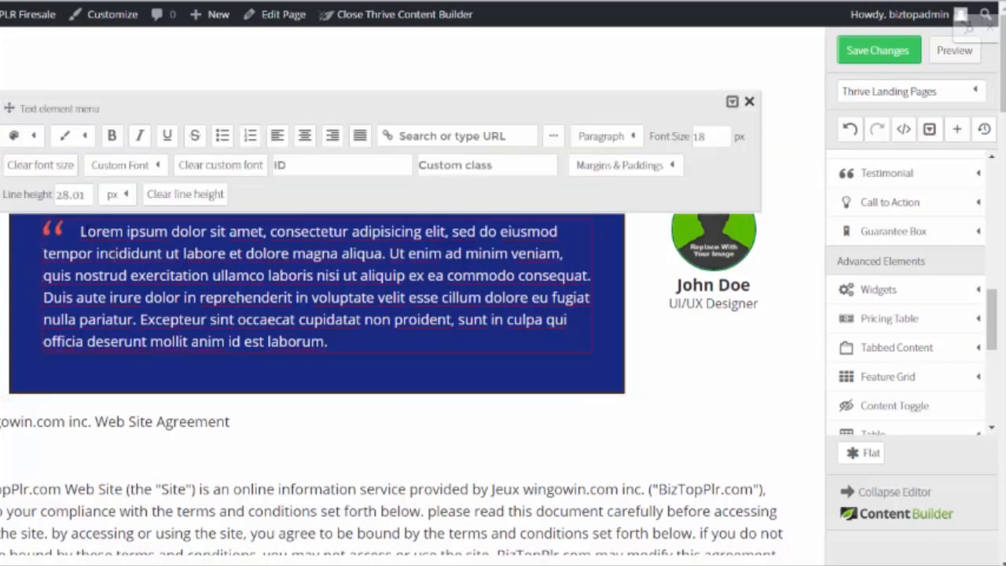
pyautogui.moveTo(80, 231); pyautogui.dragTo(327, 341)
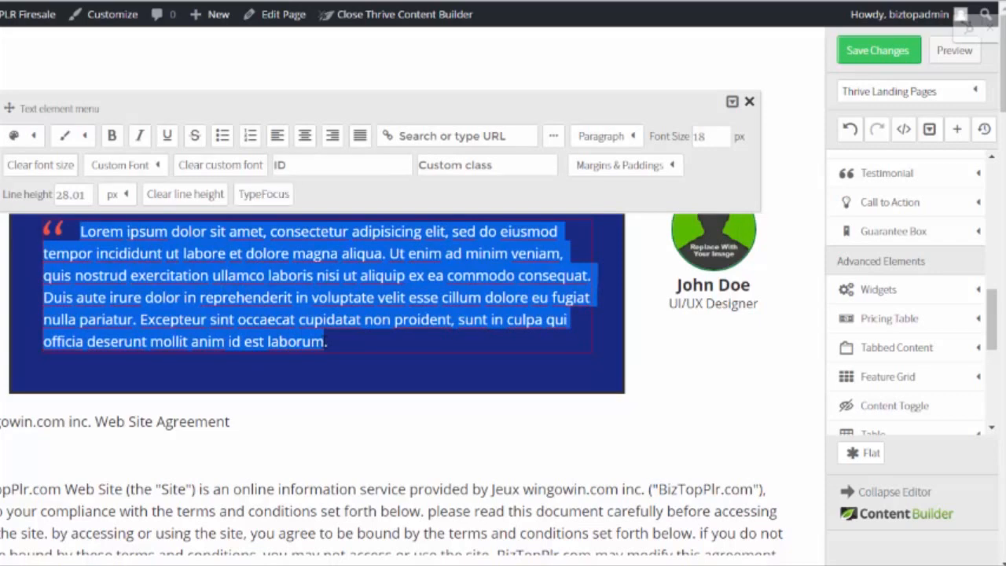
pyautogui.write('Your Text Here.')
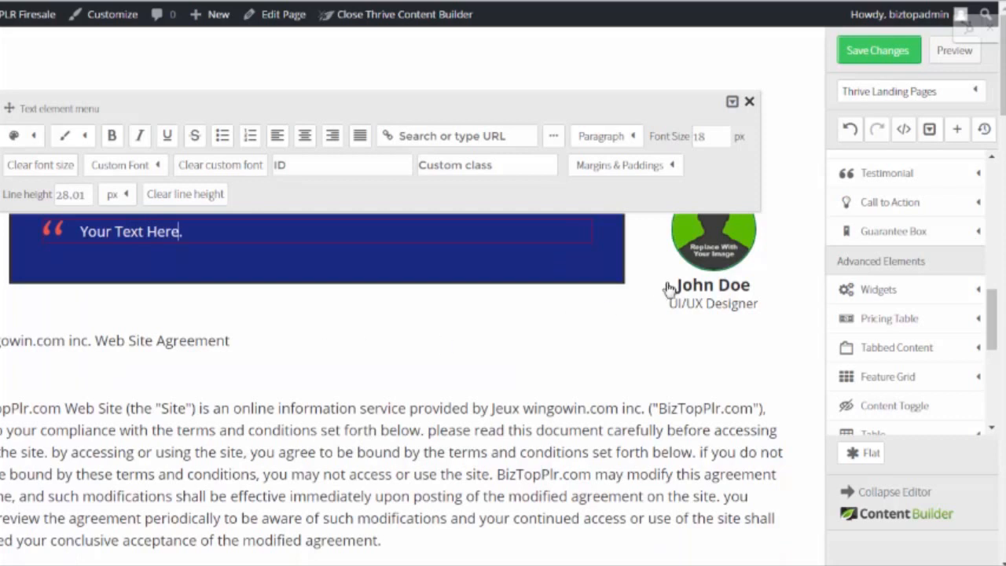
pyautogui.click(750, 104)
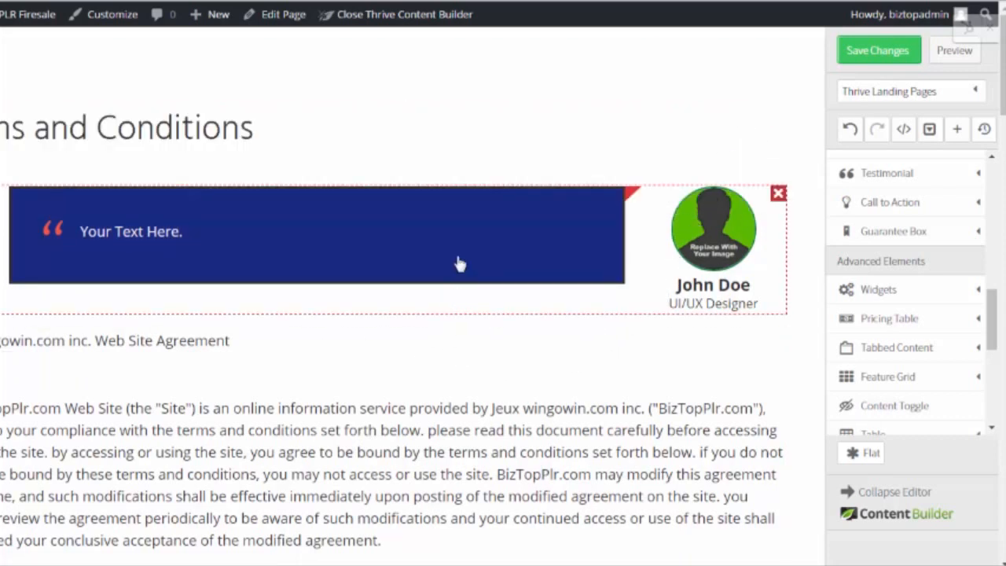
# Step: Delete the testimonial from the Terms and Conditions page and leave the builder for the site dashboard without saving
pyautogui.click(777, 195)
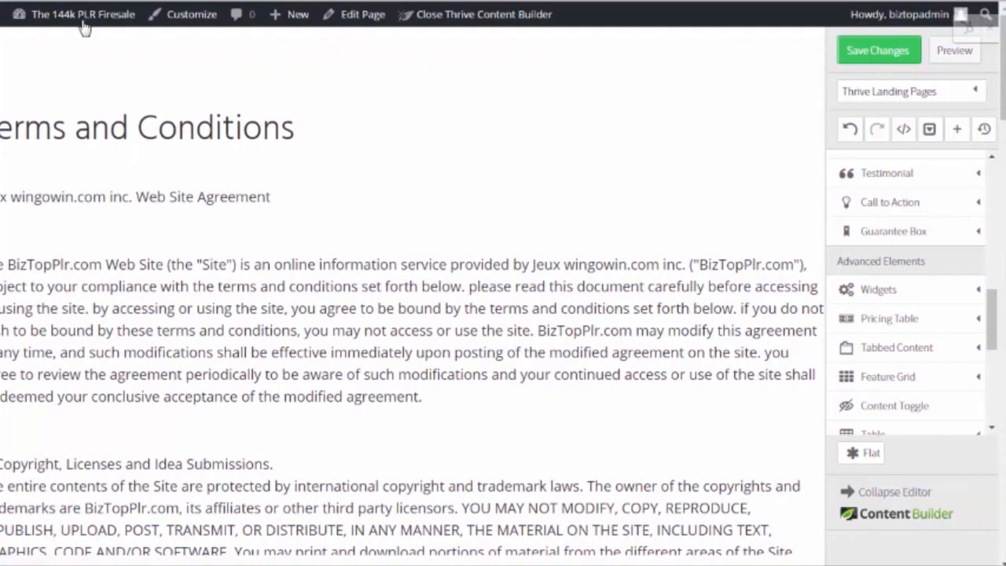
pyautogui.click(80, 14)
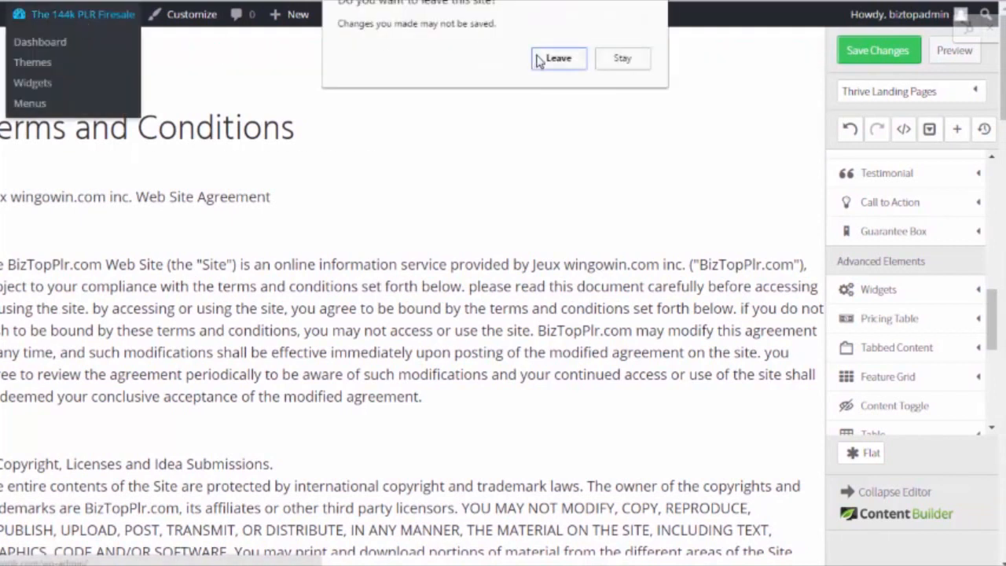
pyautogui.click(558, 60)
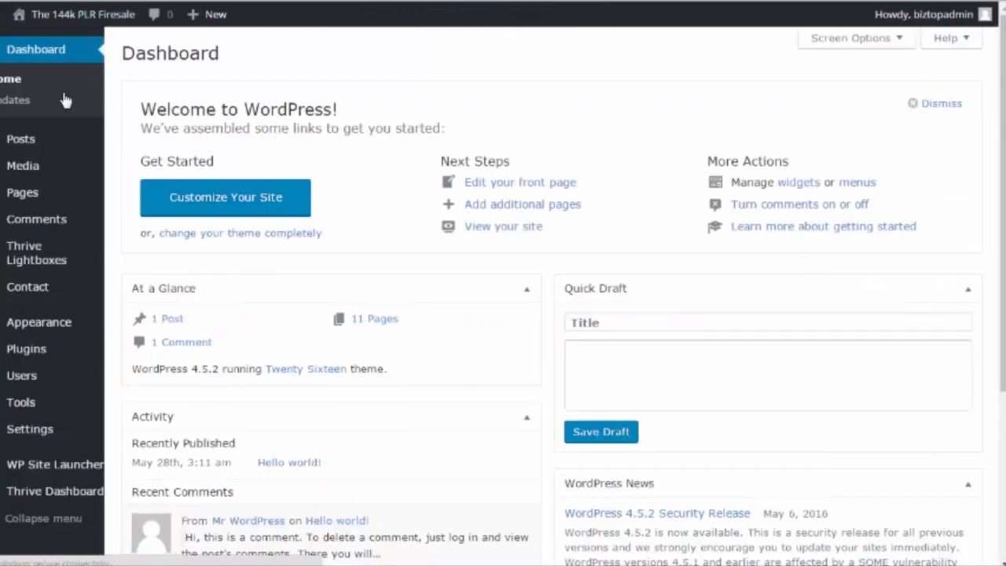
# Step: Open the list of all pages from the dashboard
pyautogui.moveTo(14, 138)
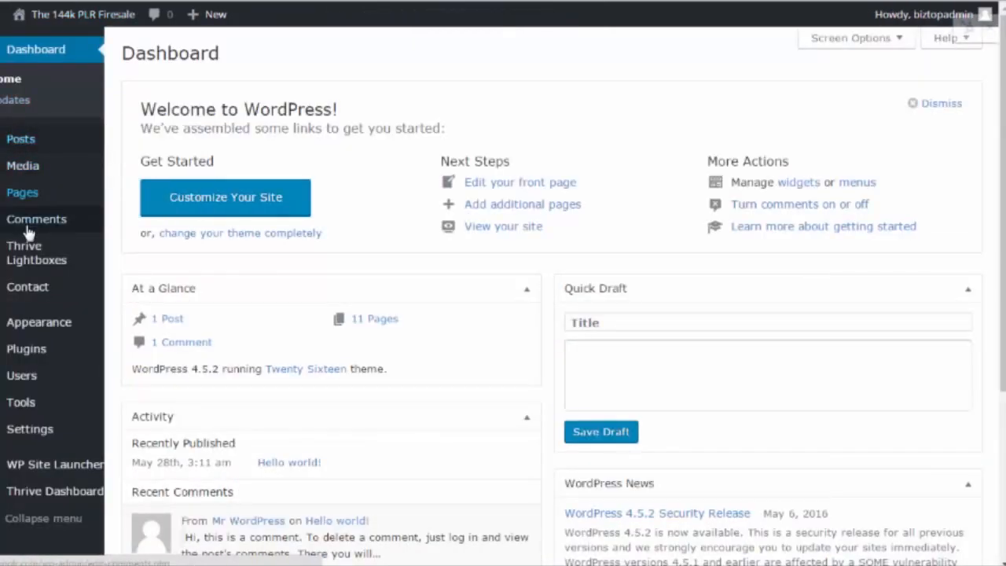
pyautogui.moveTo(18, 197)
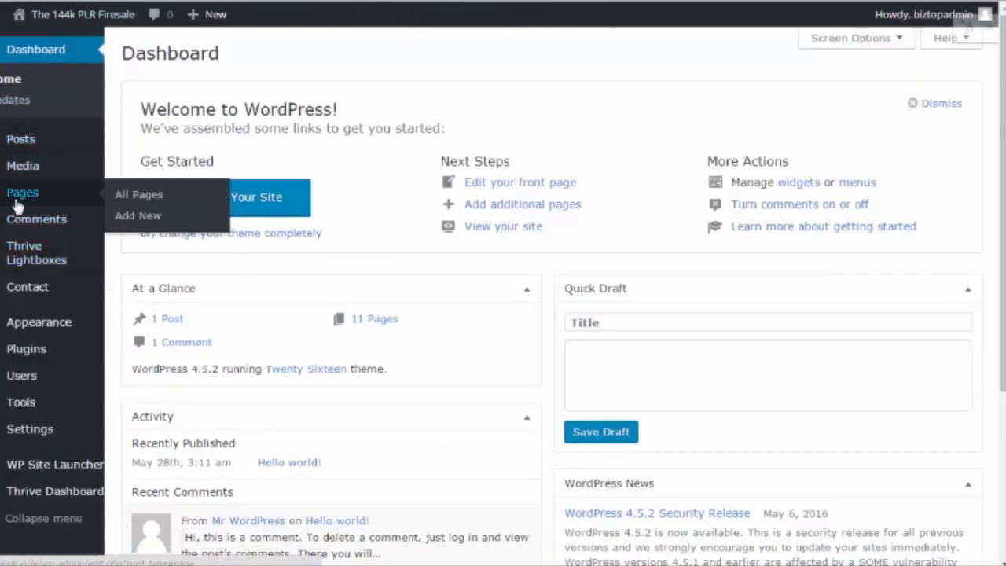
pyautogui.click(124, 196)
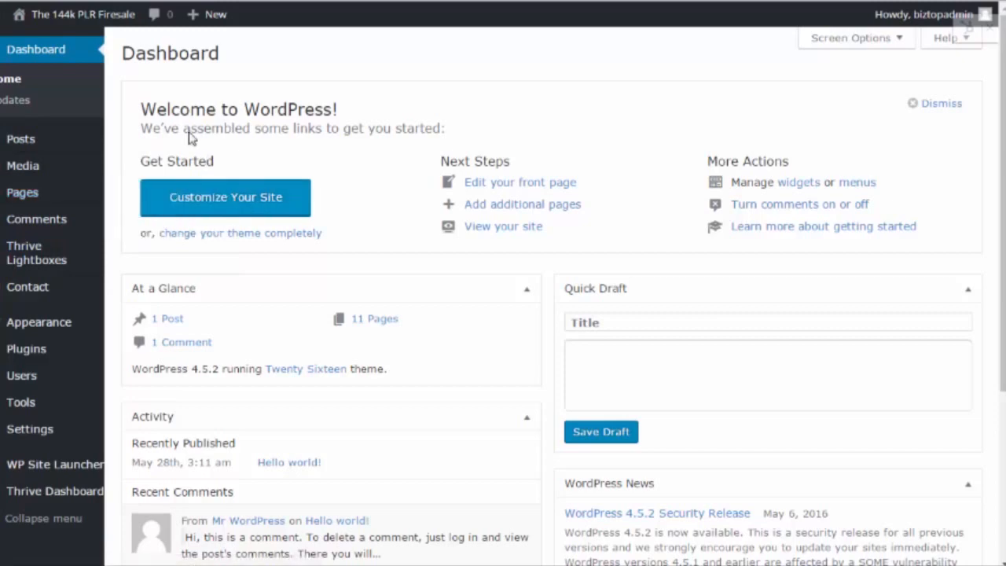
# Step: Open Test Page in the standard WordPress editor, look over its edit screen and return to the page list
pyautogui.scroll(-5, 204, 231)
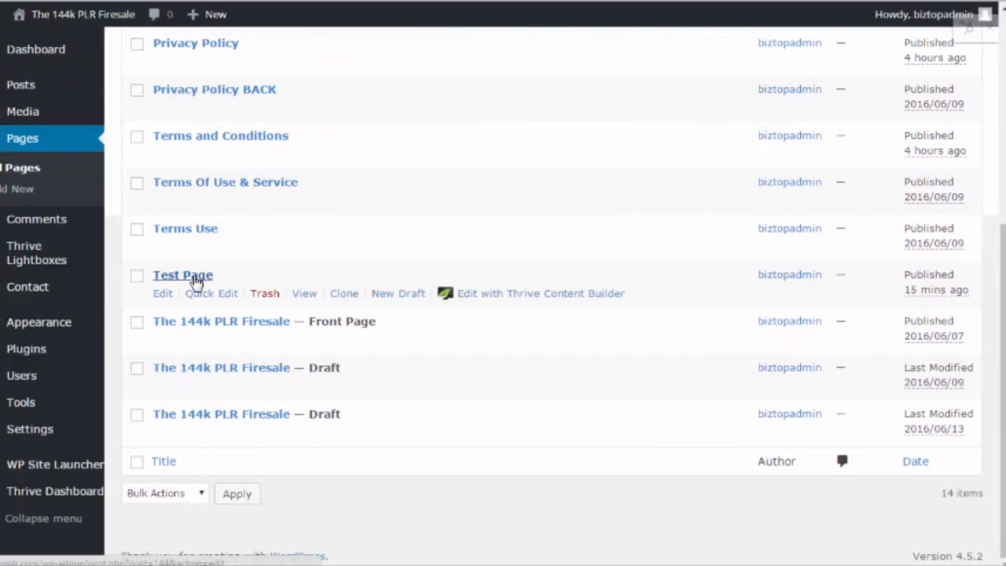
pyautogui.moveTo(23, 287)
pyautogui.click(162, 296)
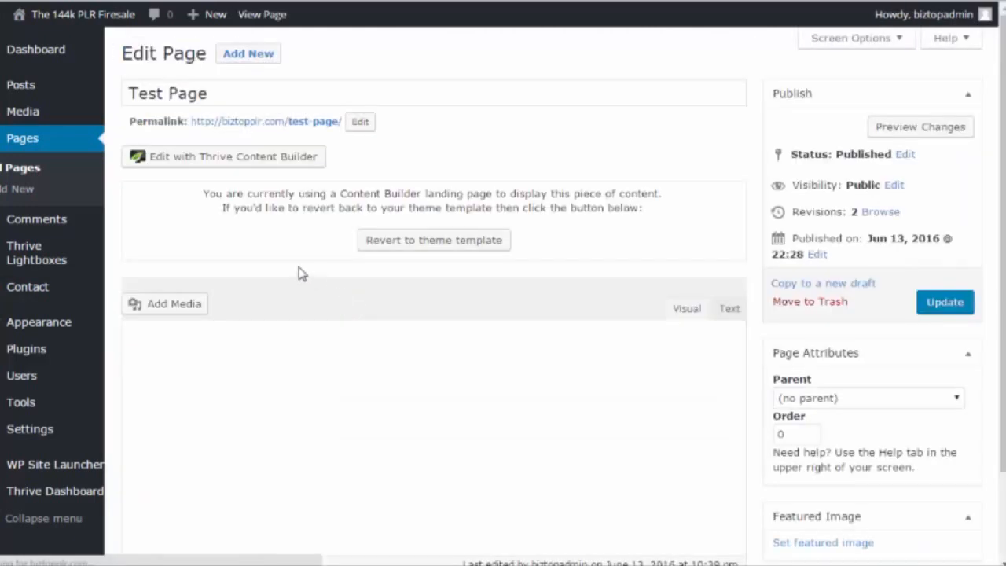
pyautogui.scroll(-2, 302, 354)
pyautogui.scroll(2, 326, 377)
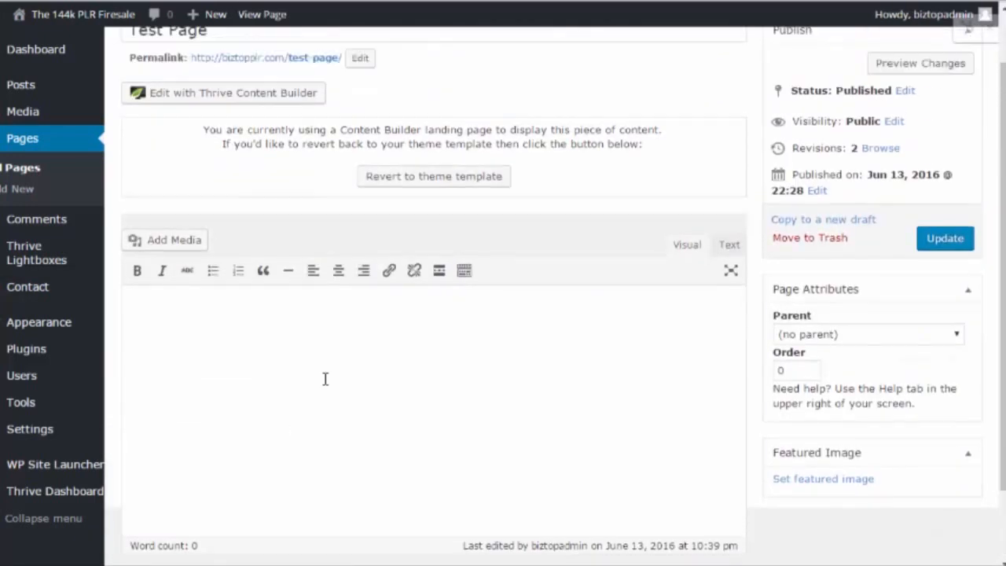
pyautogui.scroll(-1, 325, 378)
pyautogui.scroll(2, 325, 378)
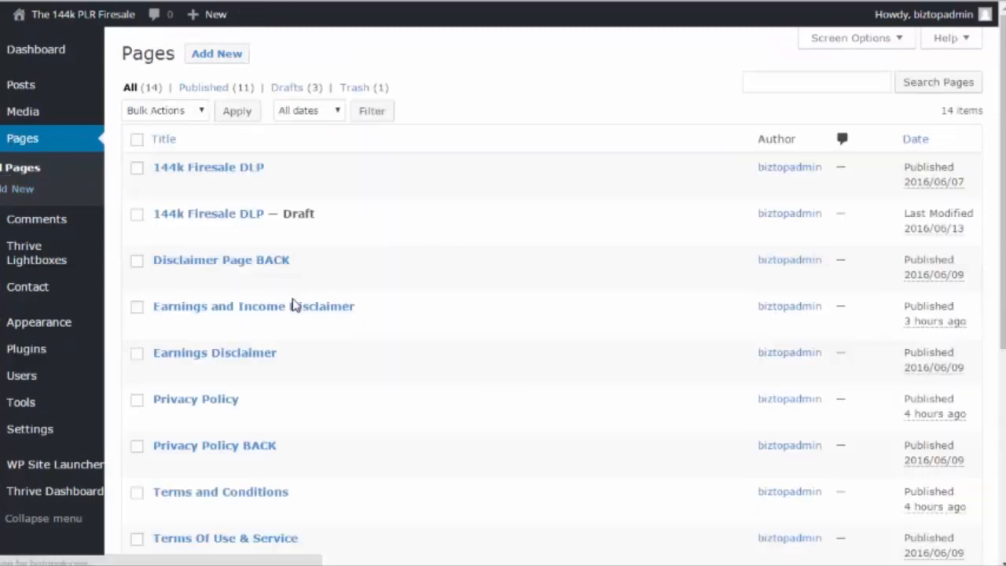
# Step: Clone Test Page from the list of pages
pyautogui.scroll(-5, 298, 286)
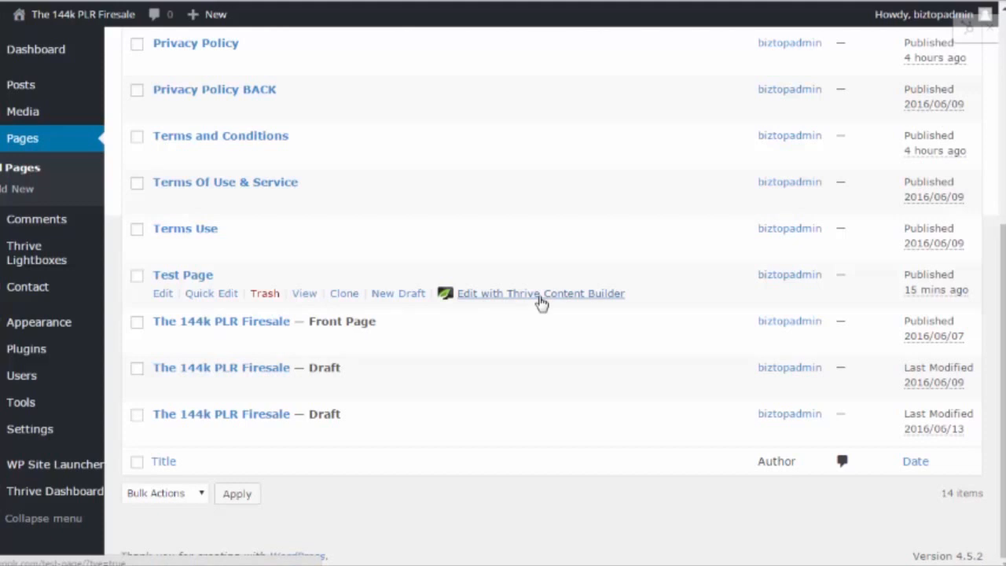
pyautogui.click(346, 294)
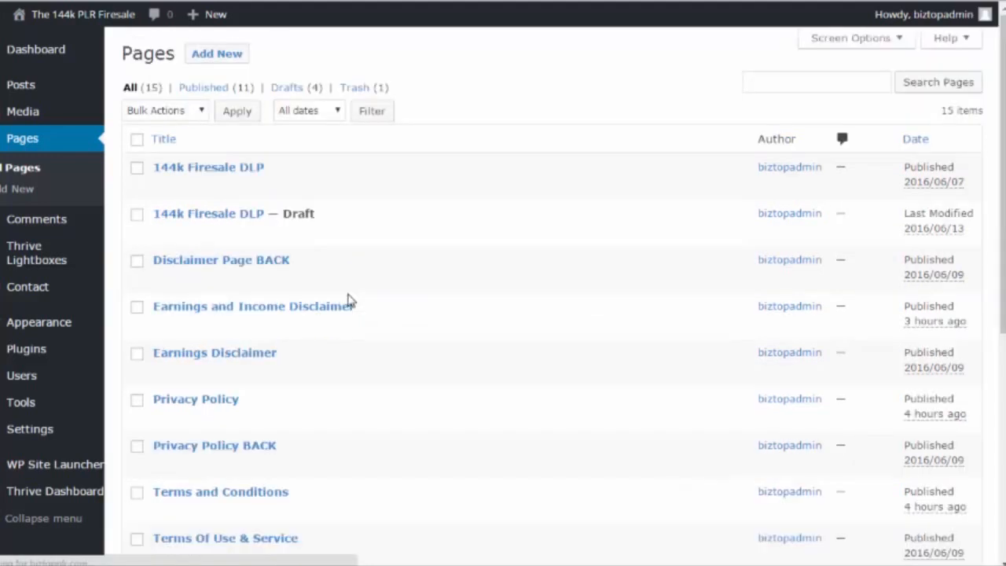
# Step: Open the published Test Page with Thrive Content Builder and look over its header, video, button and headline sections
pyautogui.scroll(-4, 334, 306)
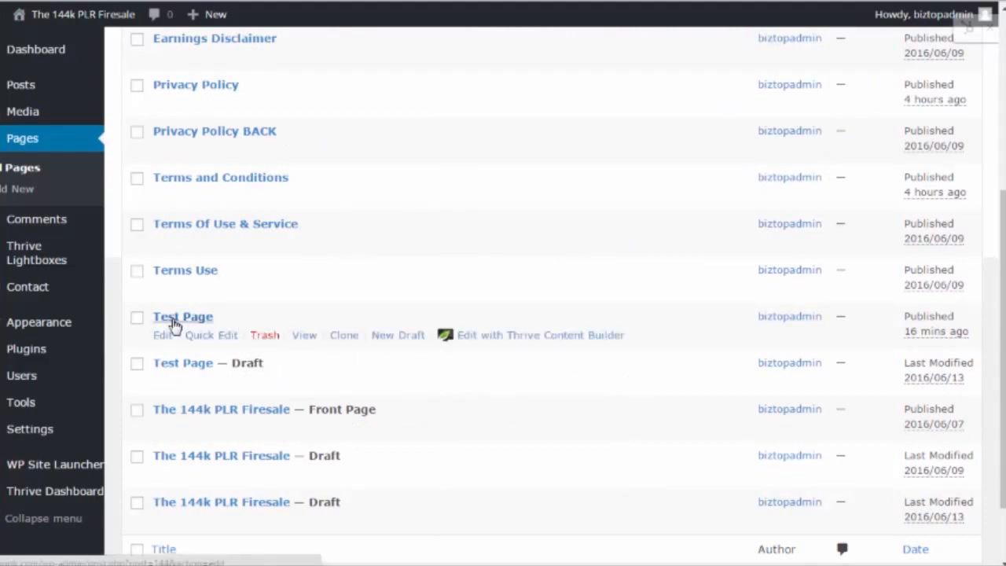
pyautogui.click(485, 336)
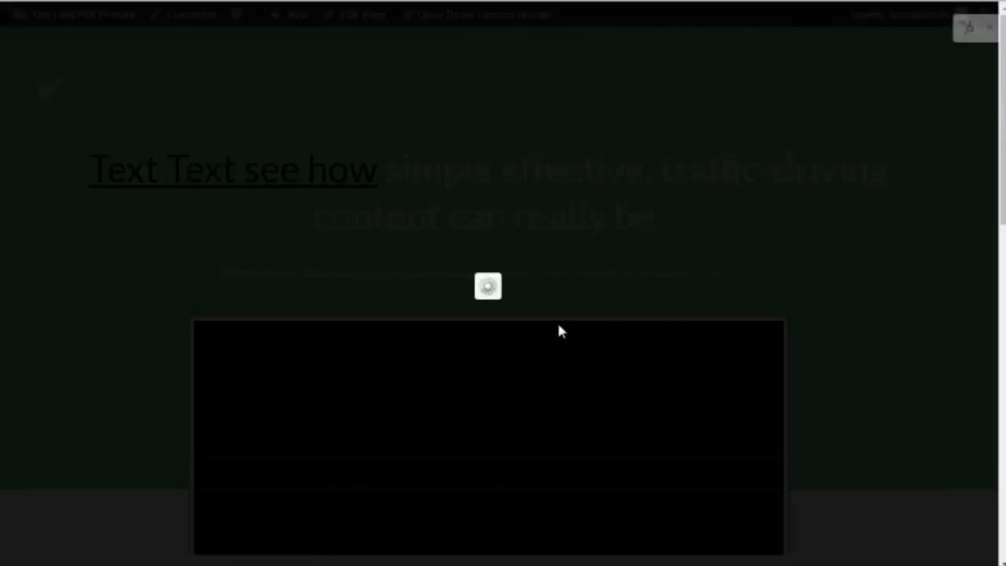
pyautogui.scroll(-5, 445, 344)
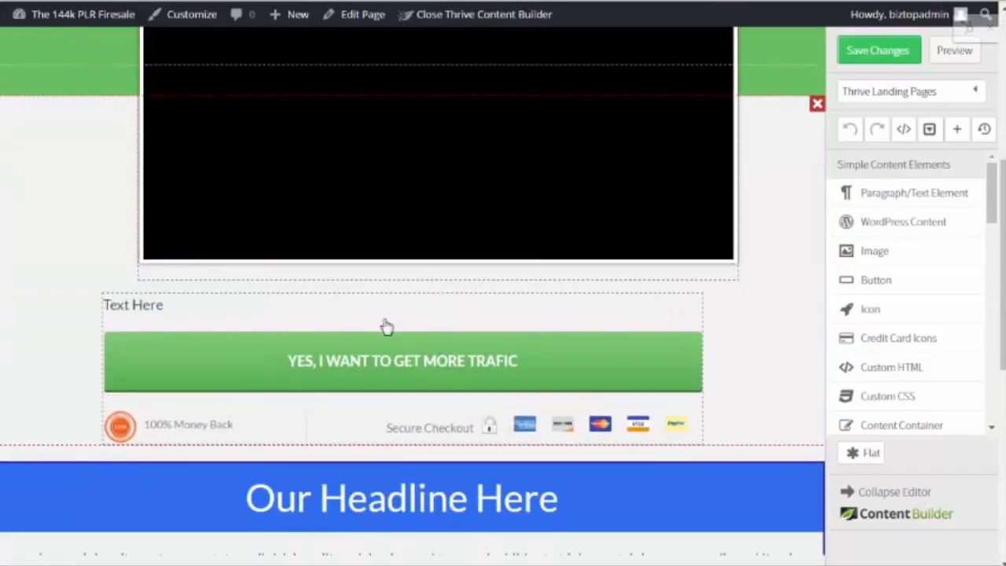
pyautogui.scroll(4, 809, 218)
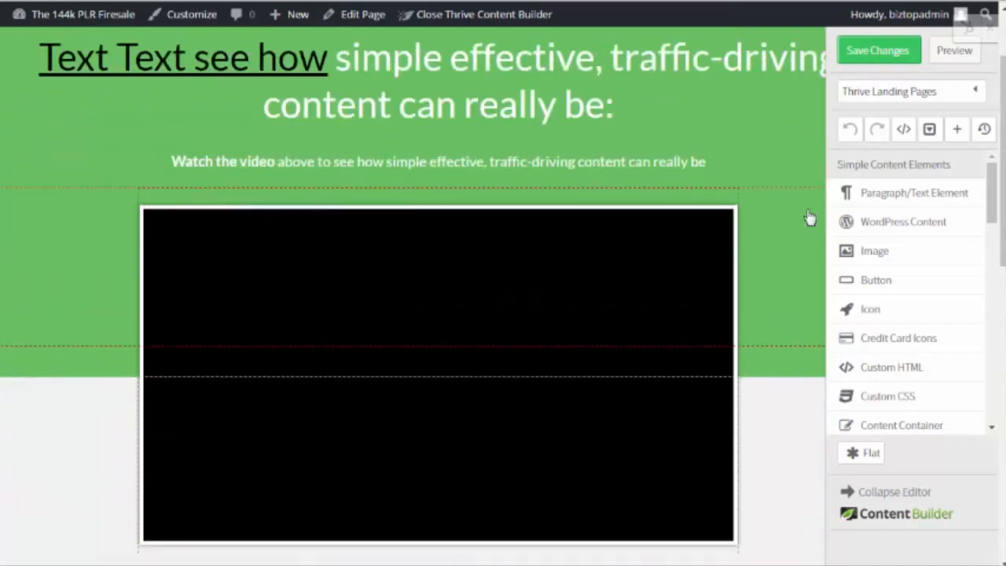
pyautogui.scroll(-5, 797, 206)
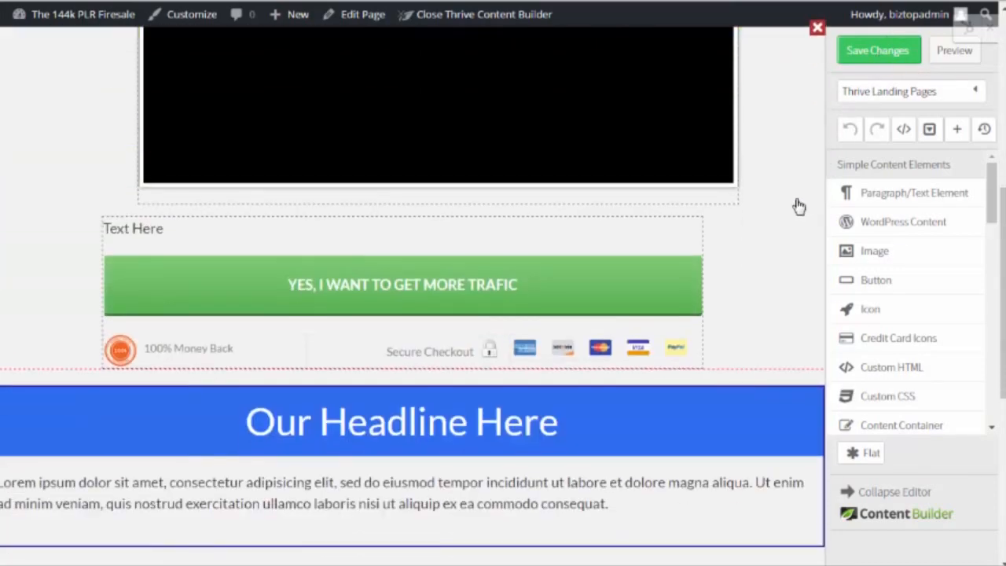
pyautogui.scroll(-3, 797, 206)
pyautogui.scroll(4, 793, 209)
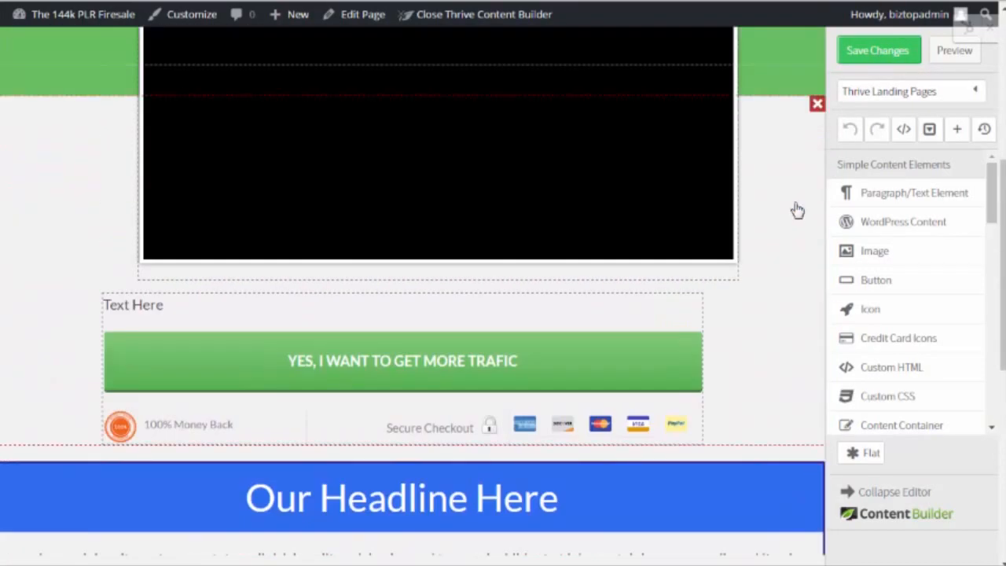
pyautogui.scroll(5, 793, 220)
# Step: Review the Landing Page Settings and the available landing page commands, closing them and the header's page section options without changes
pyautogui.click(910, 94)
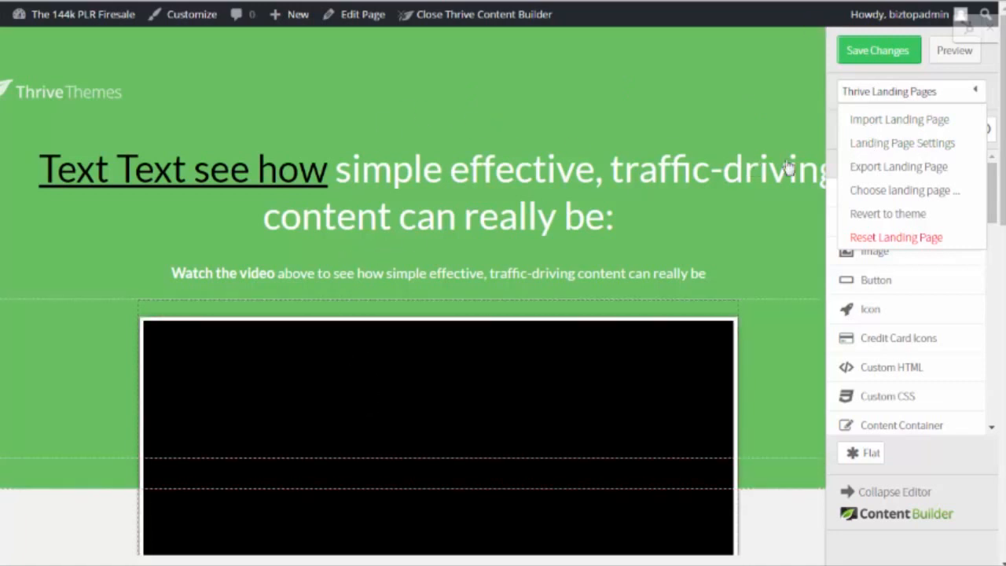
pyautogui.click(862, 146)
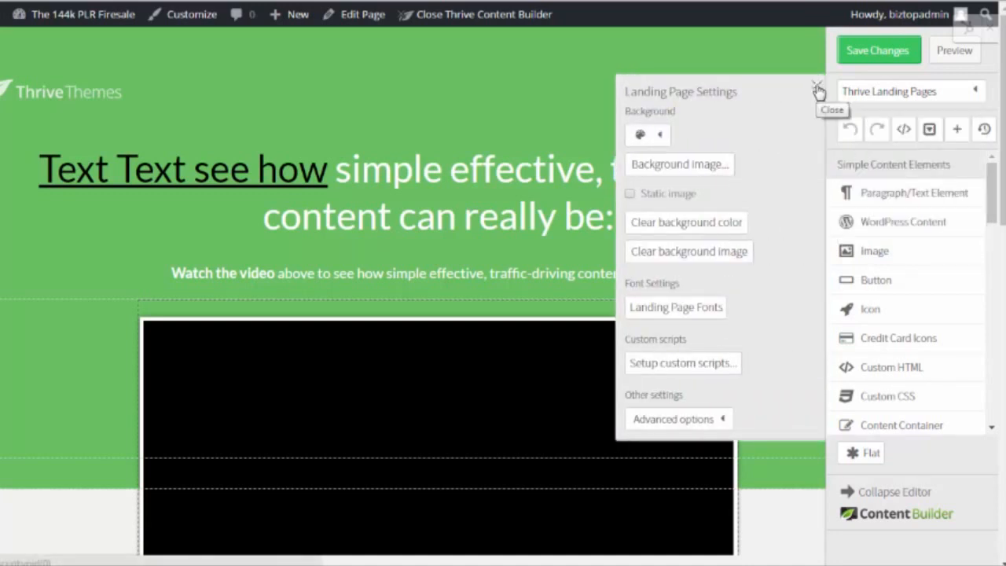
pyautogui.click(912, 92)
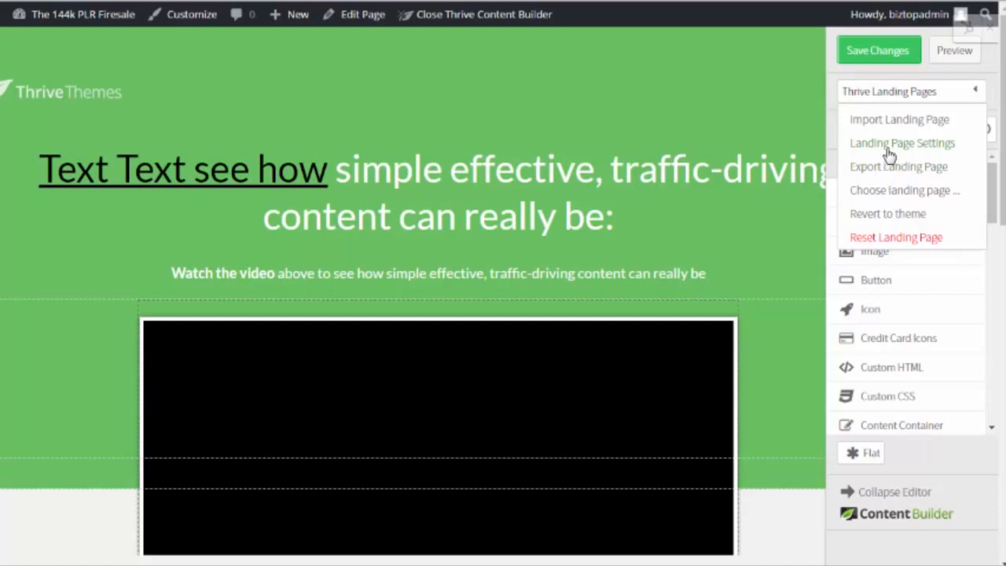
pyautogui.click(762, 128)
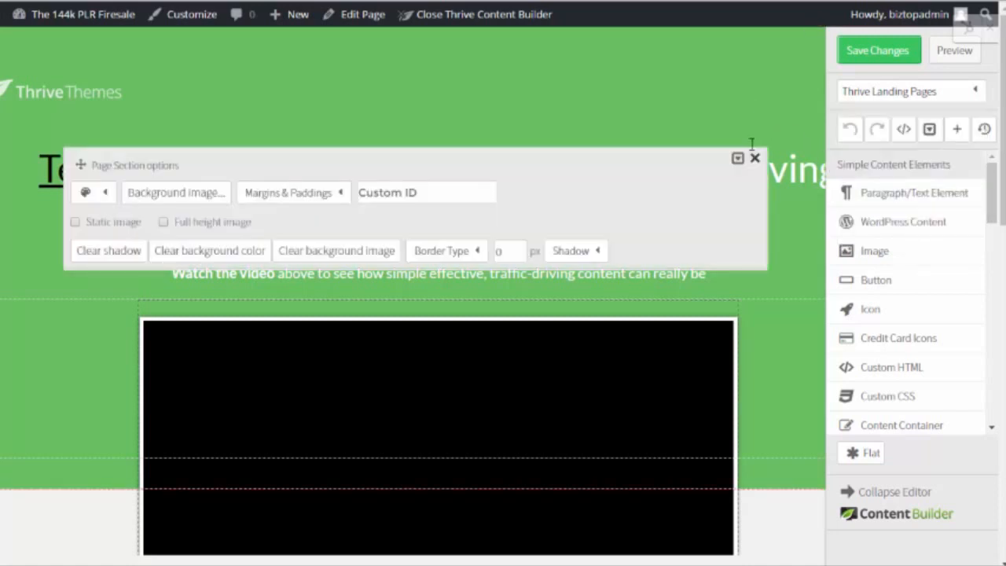
pyautogui.click(755, 159)
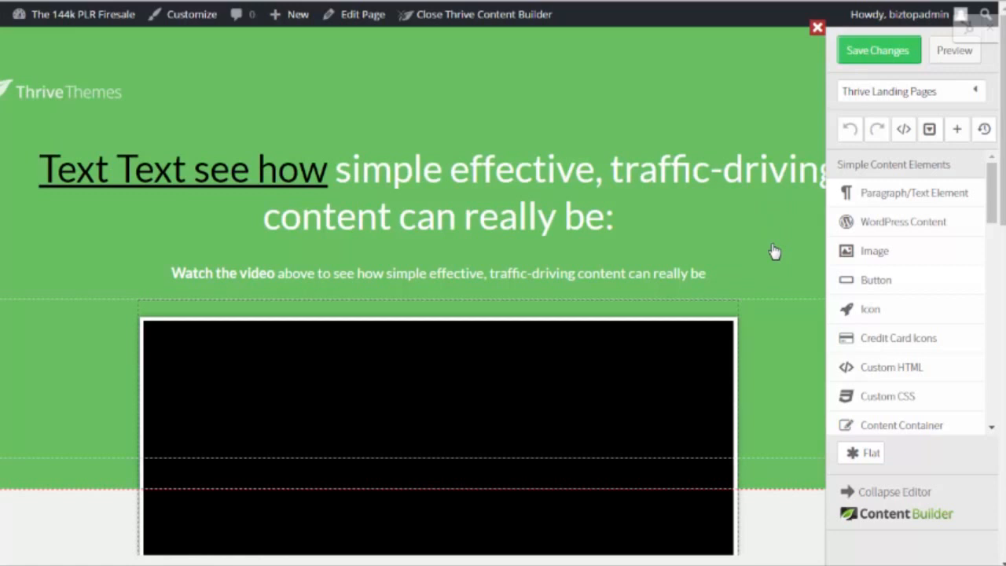
pyautogui.scroll(-1, 801, 275)
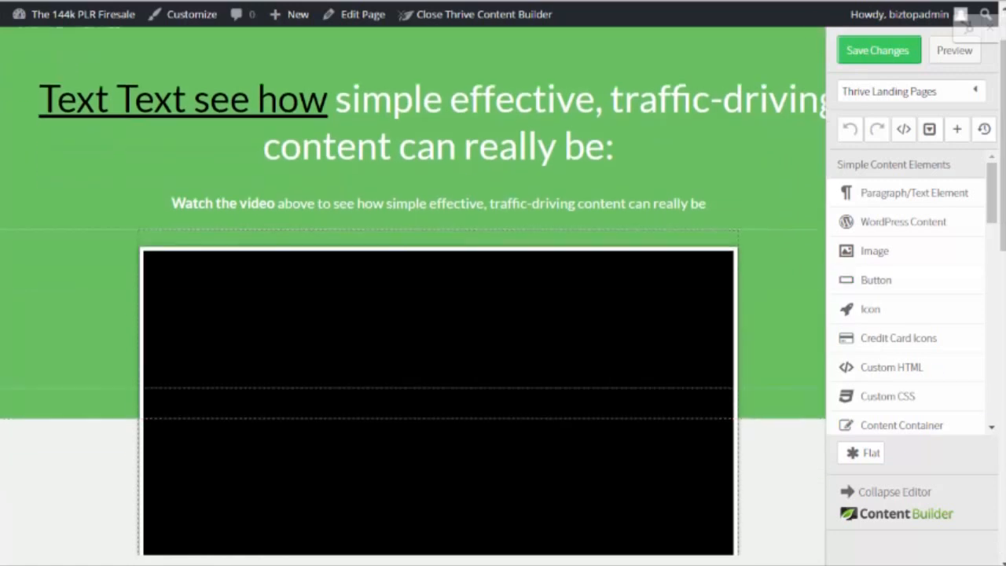